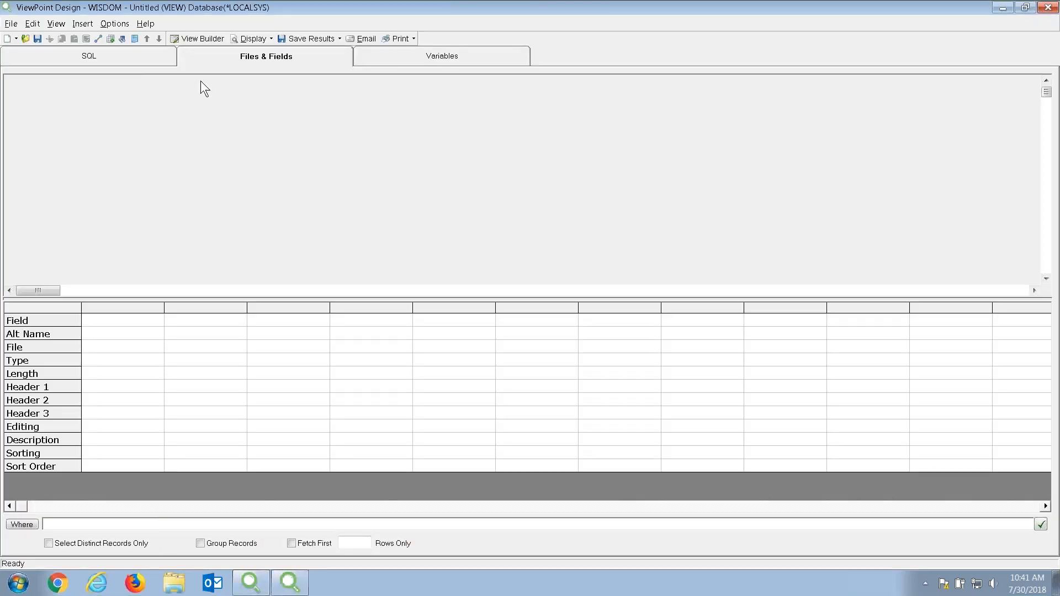
Inspect the start of the view's SQL statement, then return to the files and fields layout.
left_click(145, 58)
left_click_drag(23, 82, 72, 145)
left_click(257, 58)
Add the CUSTMAST file from the SEQ_DEMO library, found under *FAVORITES, to the view.
right_click(258, 98)
left_click(272, 106)
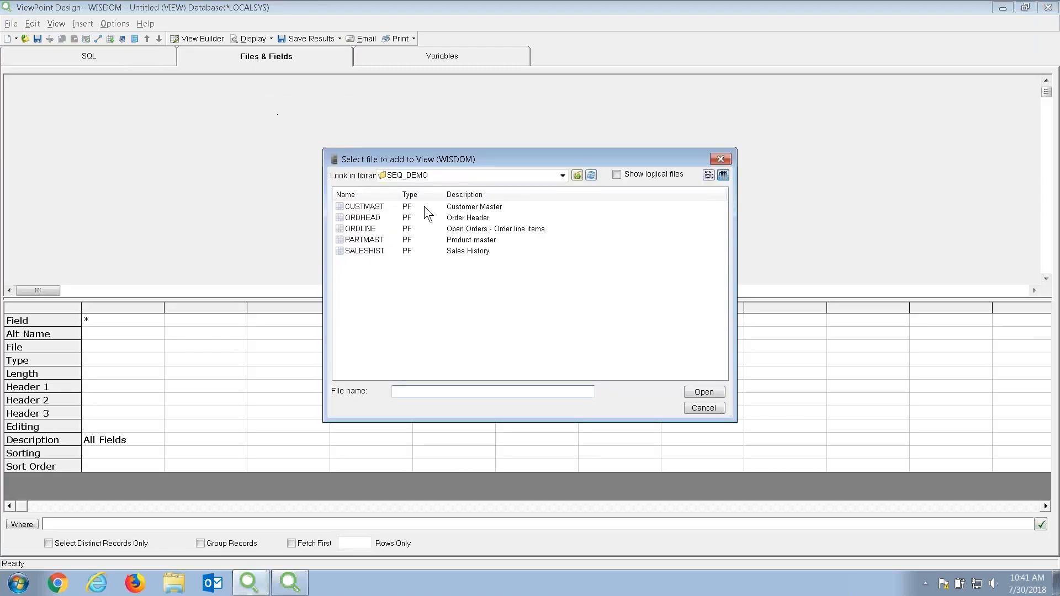
left_click(562, 175)
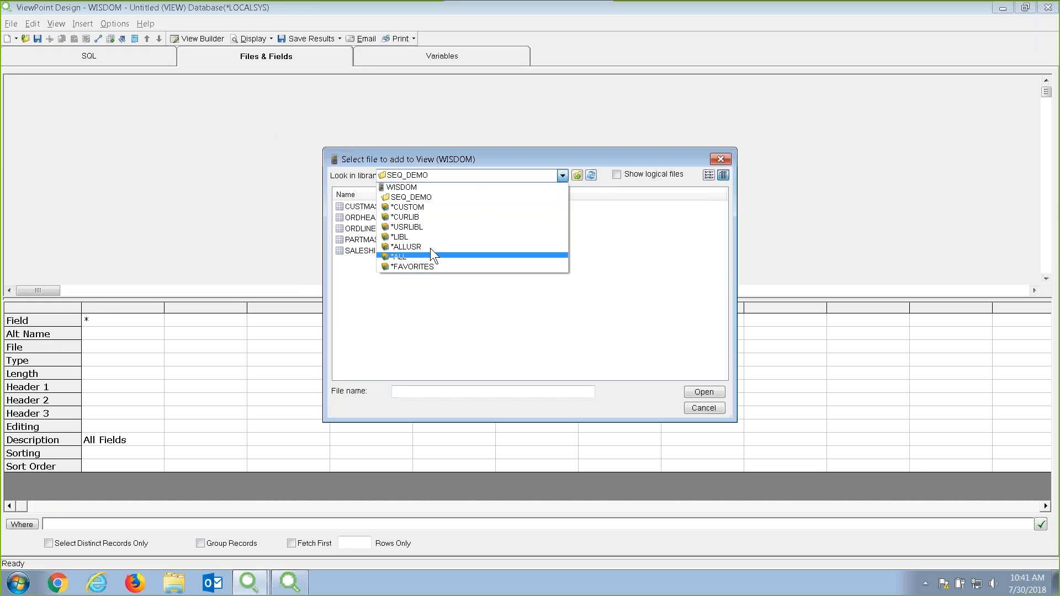
left_click(422, 268)
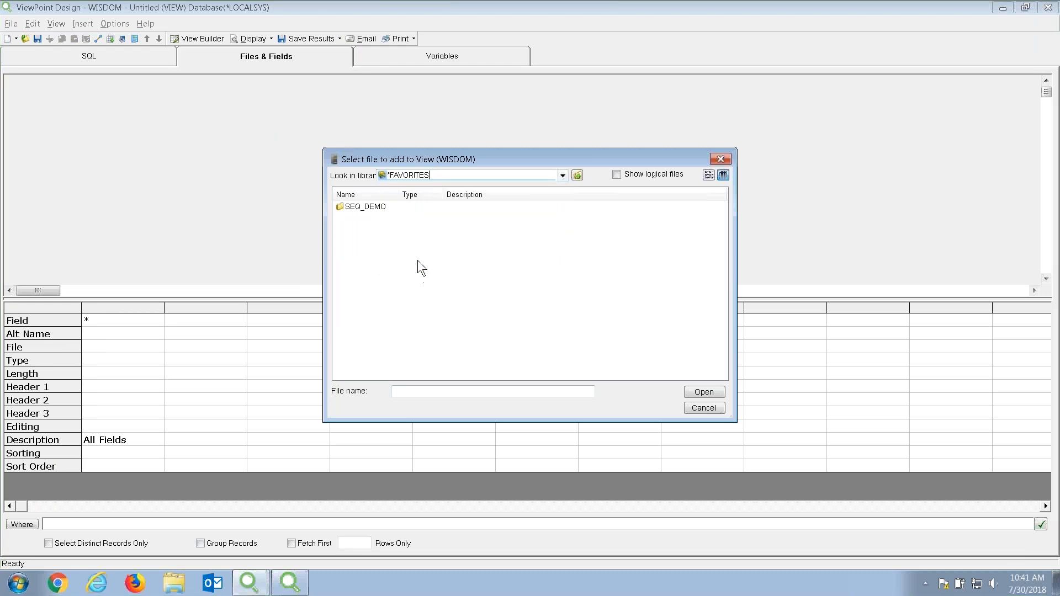
left_click(366, 206)
double_click(366, 206)
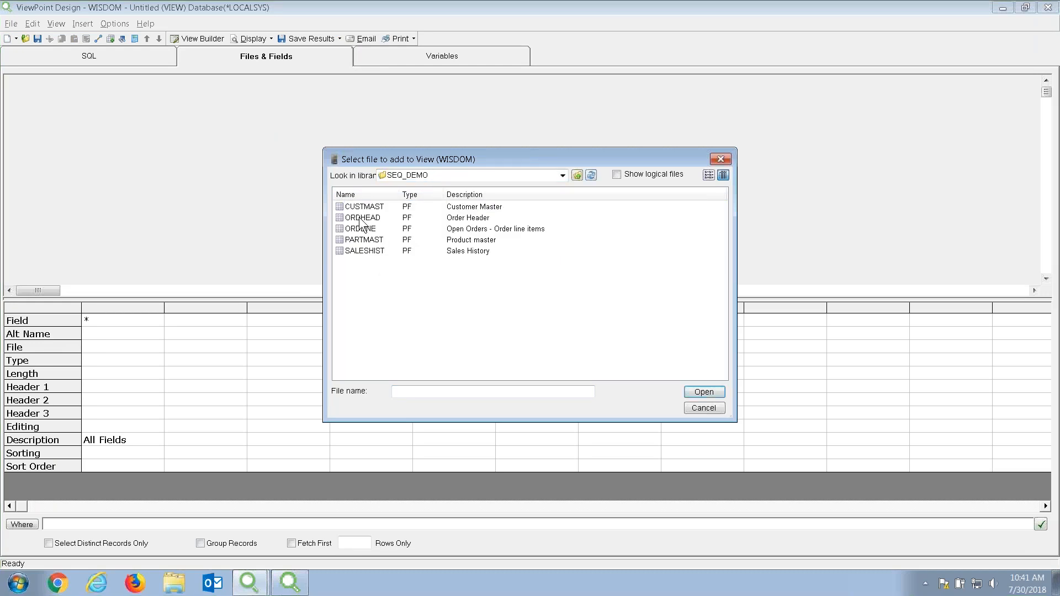
double_click(363, 207)
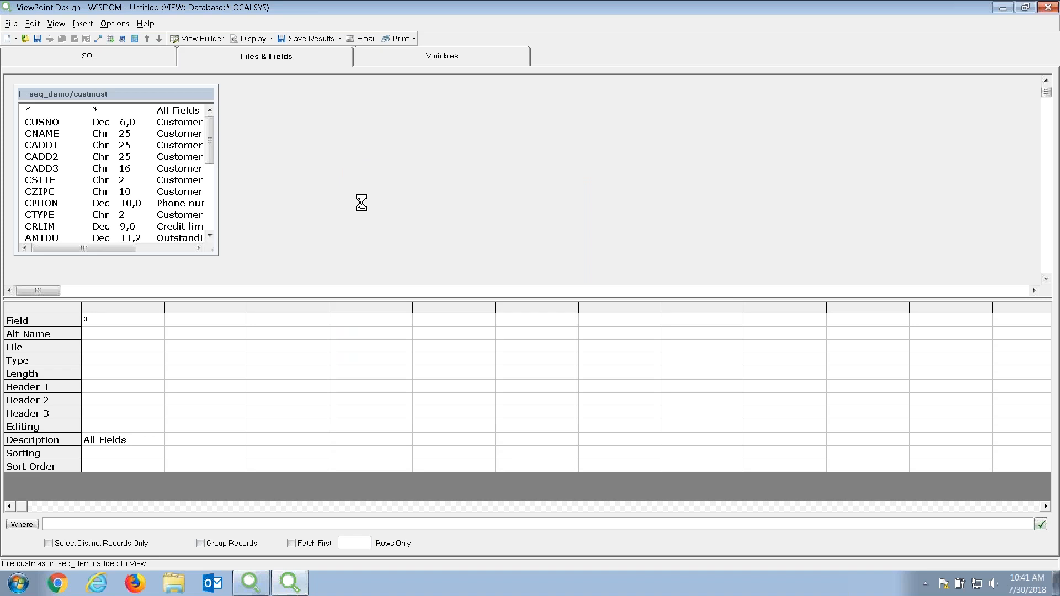
Add the cusno, cname, cadd3, cstte, crlim, amtdu and regon fields to the view.
left_click_drag(217, 186, 395, 206)
mouse_move(385, 144)
left_mouse_down()
mouse_move(386, 200)
mouse_move(388, 127)
left_mouse_up()
left_click(52, 123)
double_click(52, 124)
double_click(51, 133)
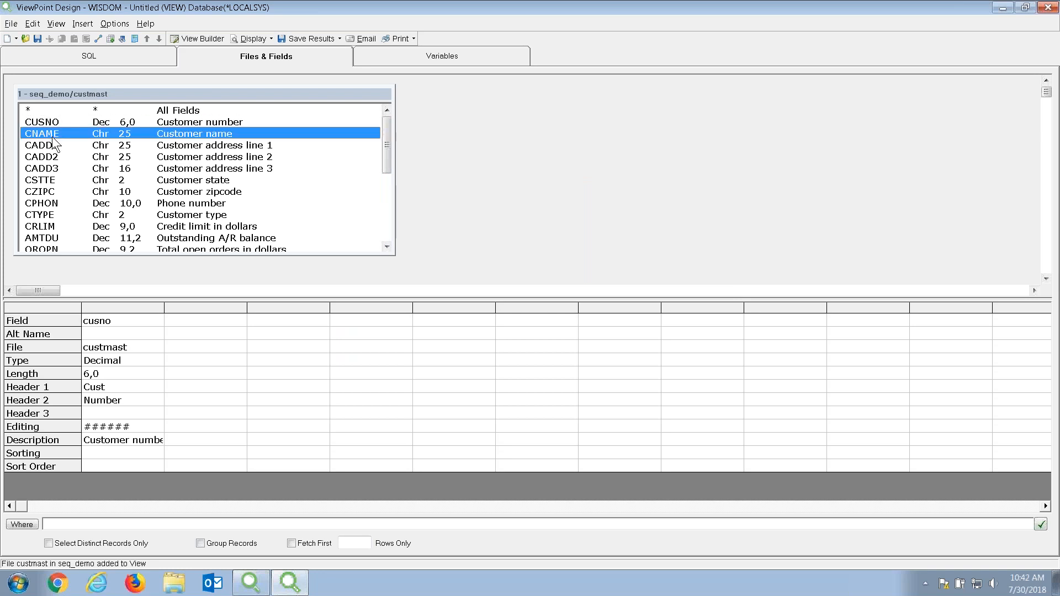
left_click(60, 171)
double_click(61, 171)
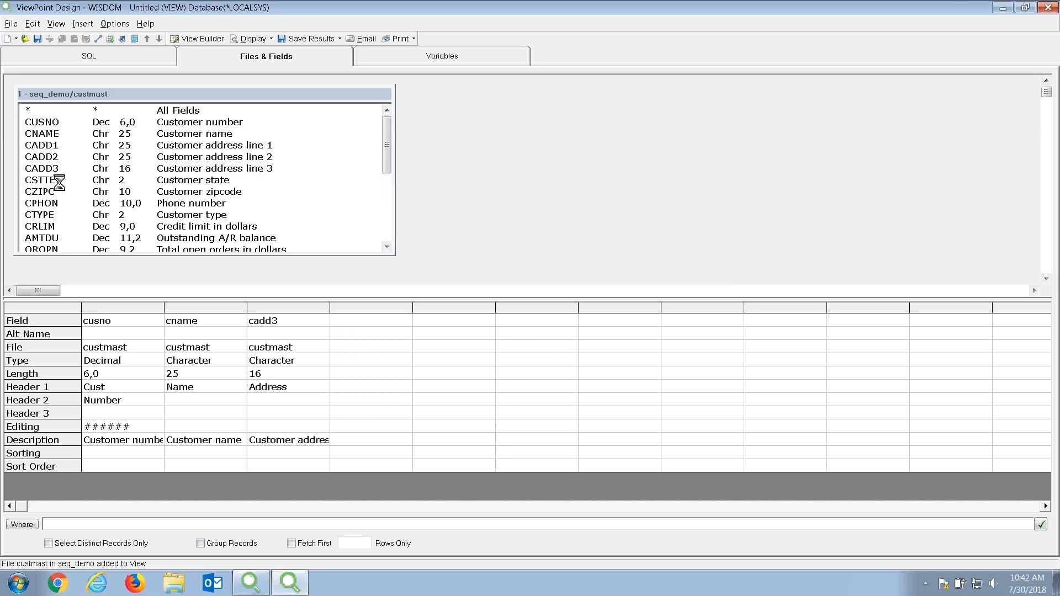
double_click(59, 180)
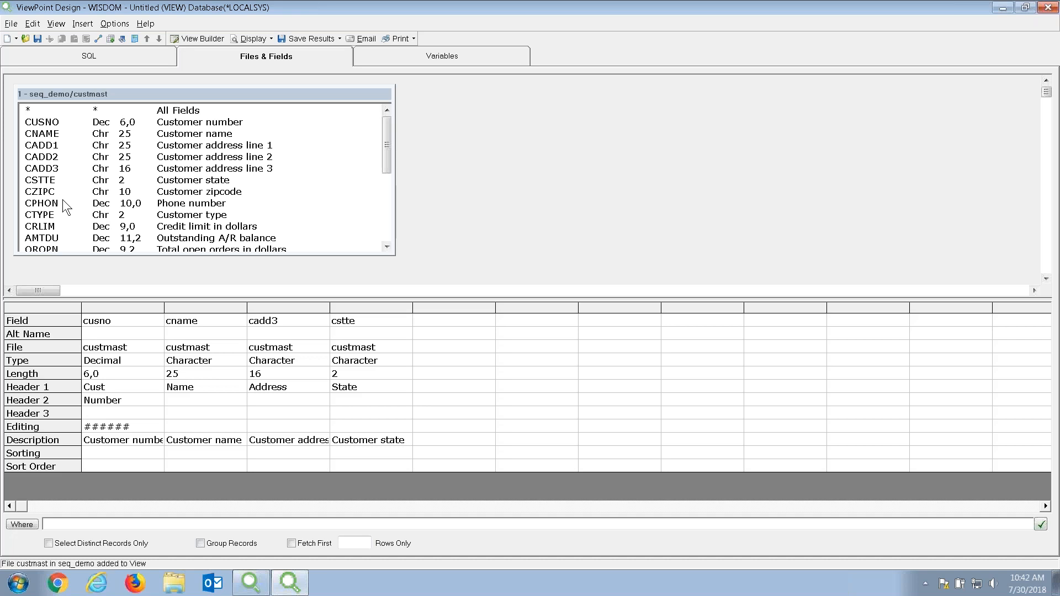
double_click(61, 228)
double_click(60, 240)
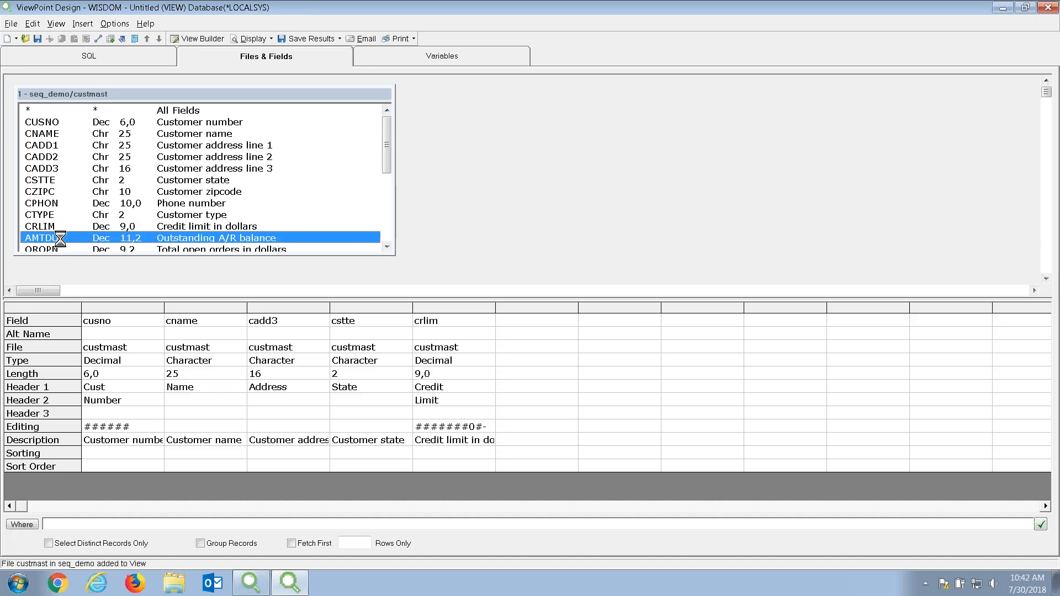
left_click_drag(389, 157, 388, 220)
double_click(38, 215)
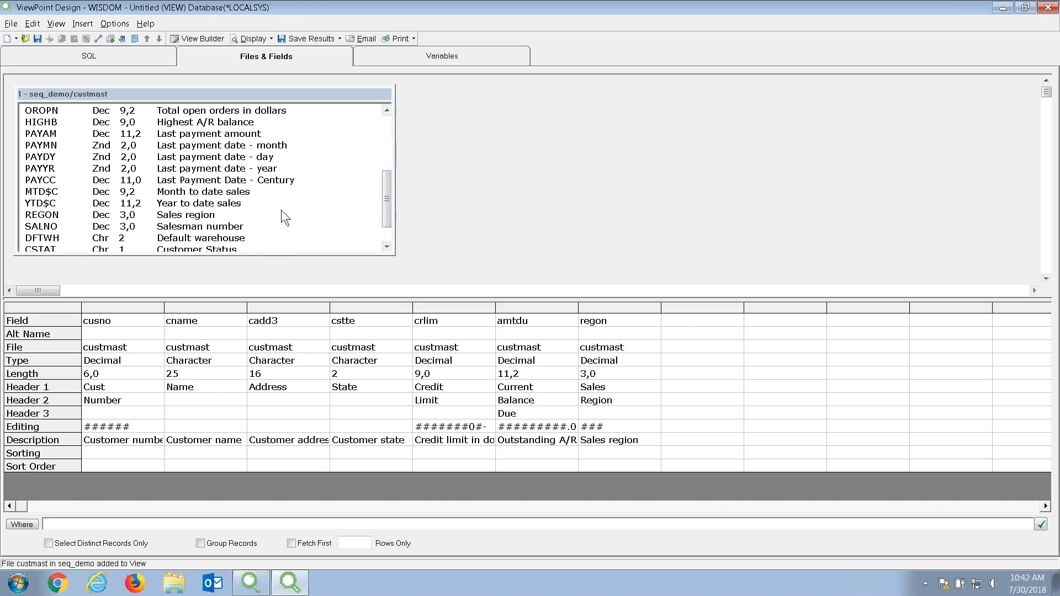
Move regon to the first column and give cadd3 the header City.
left_click_drag(630, 309, 149, 319)
left_click(379, 388)
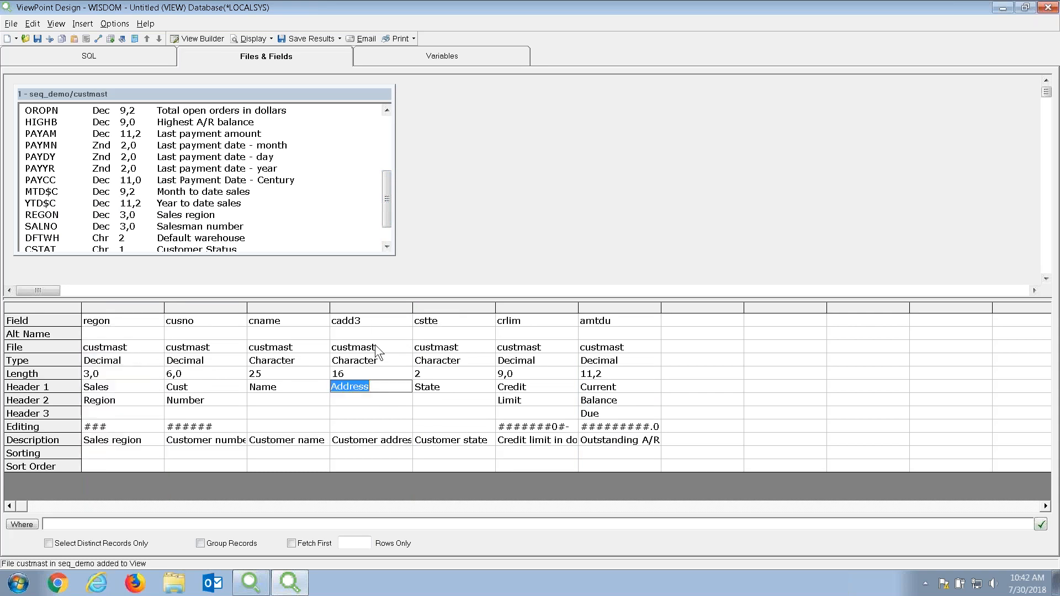
type("City")
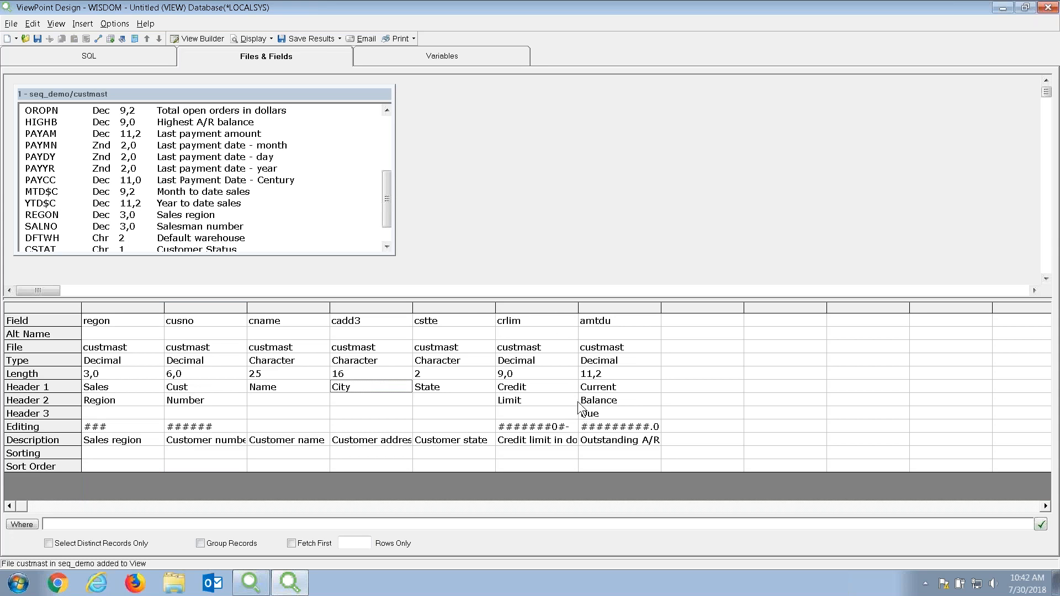
Turn on the 1000 Separator editing for the crlim and amtdu columns.
left_click(571, 430)
left_click(570, 426)
left_click(559, 457)
left_click(656, 431)
left_click(654, 426)
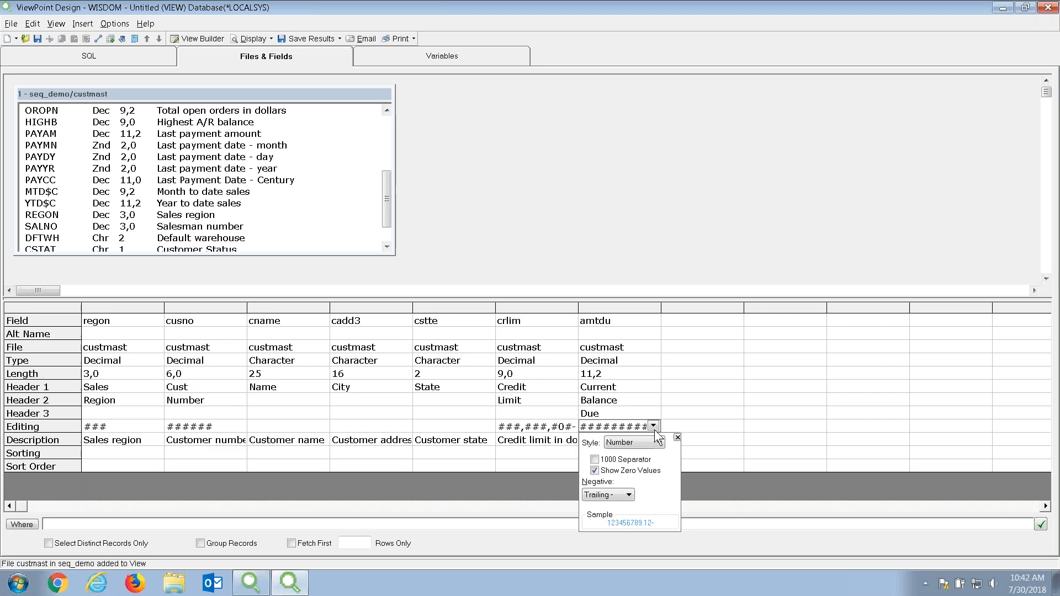
left_click(630, 460)
left_click(694, 266)
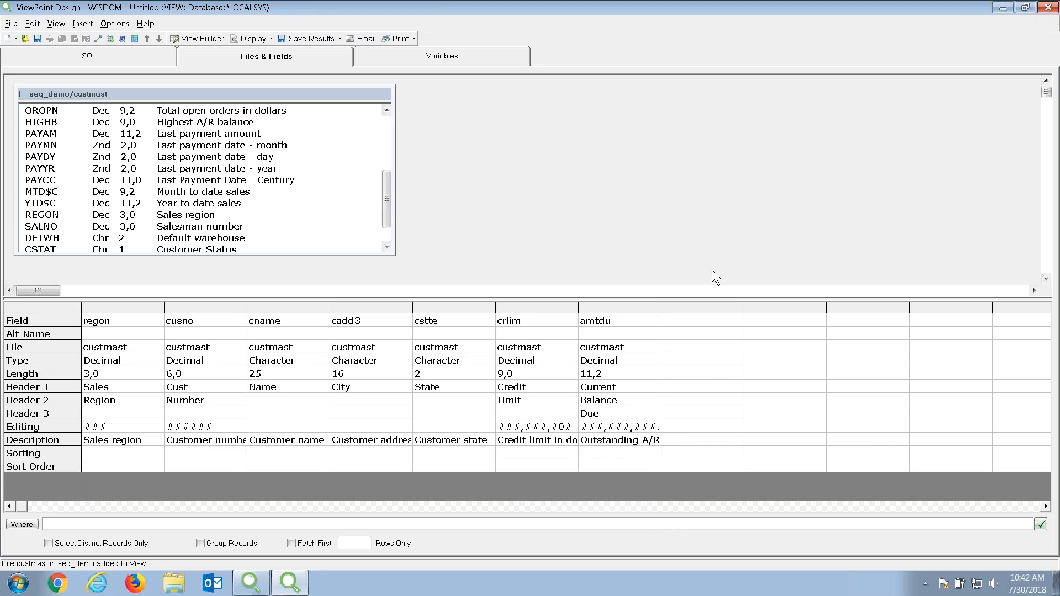
Start a derived field in the empty column after amtdu and browse the expression functions.
right_click(716, 306)
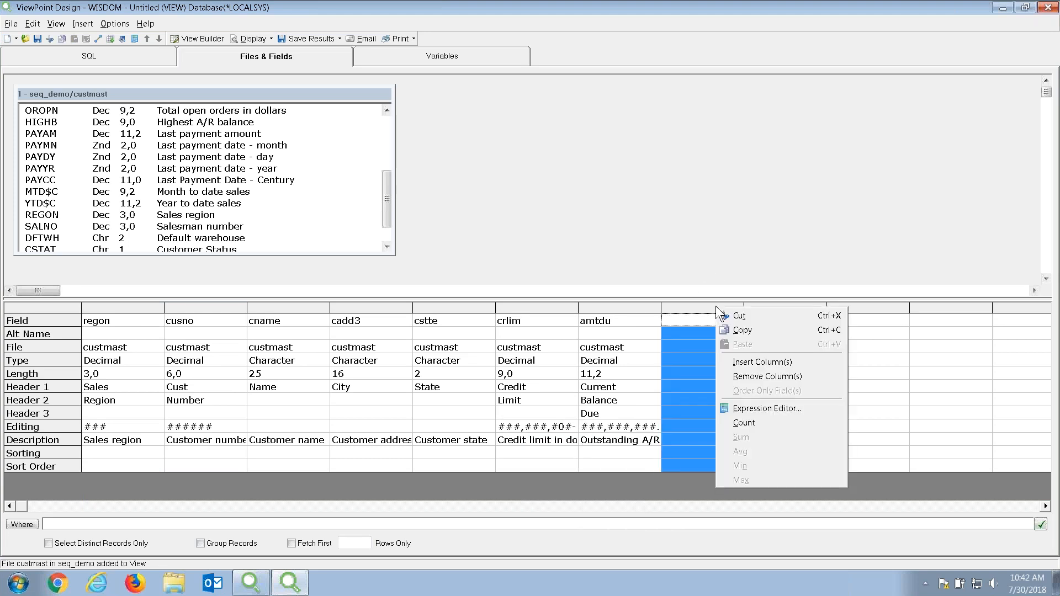
left_click(761, 409)
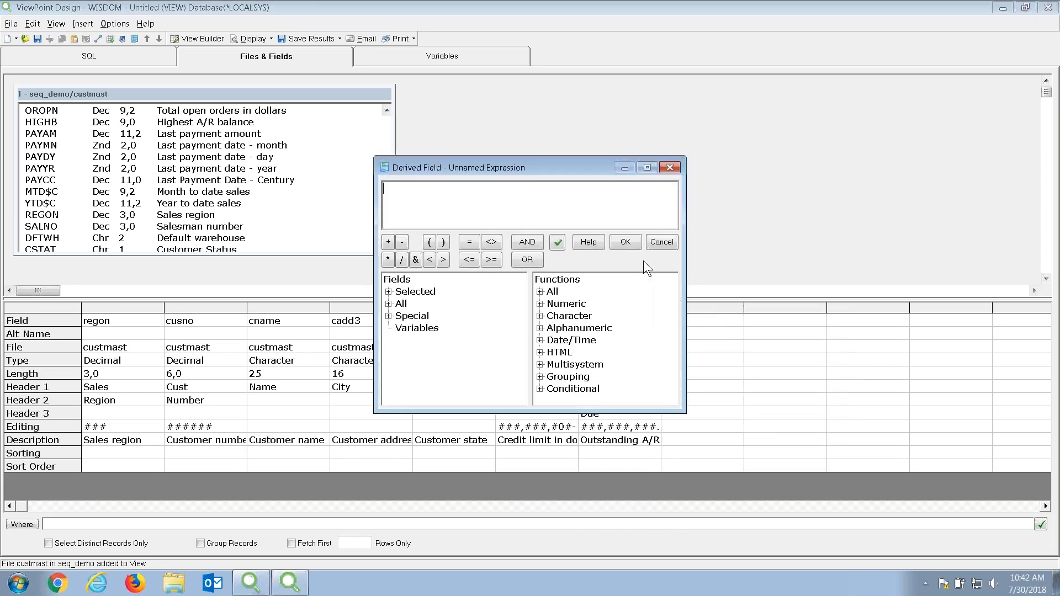
left_click_drag(681, 156, 756, 107)
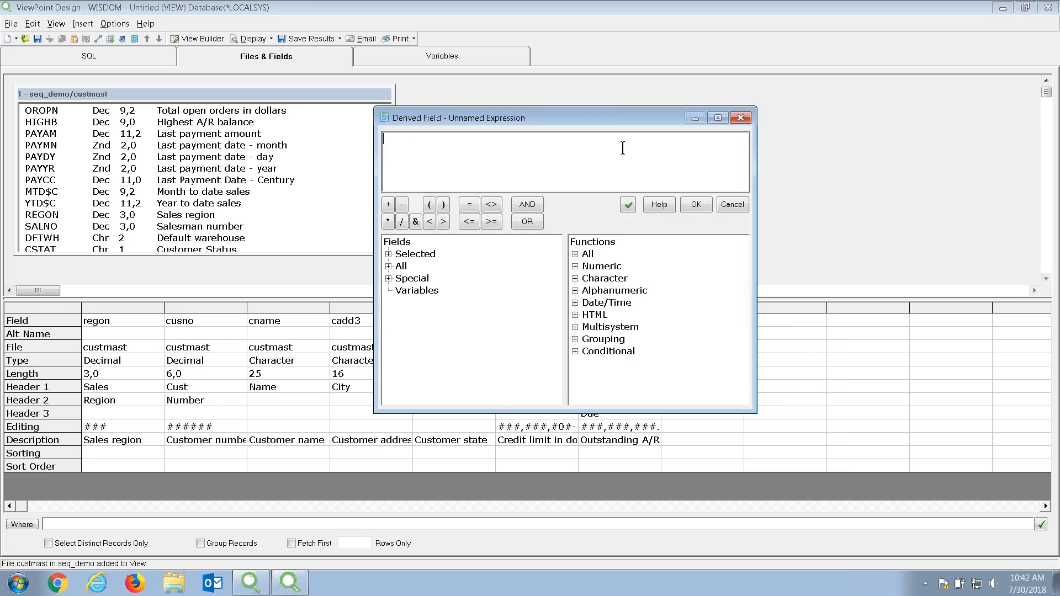
left_click(574, 254)
scroll(594, 309, "down", 3)
scroll(595, 310, "down", 1)
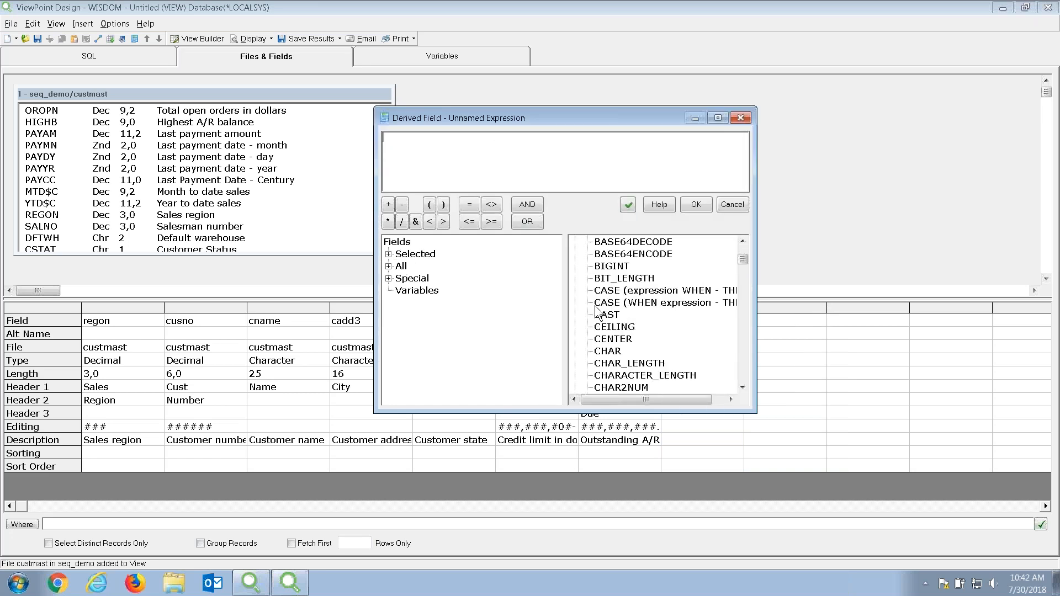
scroll(612, 308, "down", 1)
scroll(613, 309, "down", 1)
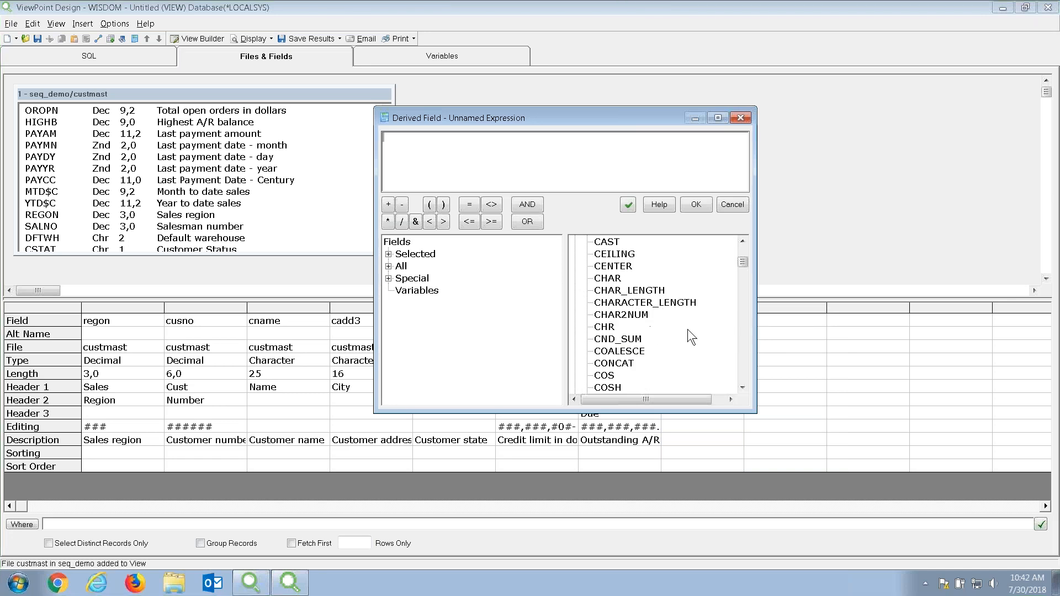
scroll(702, 332, "down", 2)
scroll(702, 333, "down", 6)
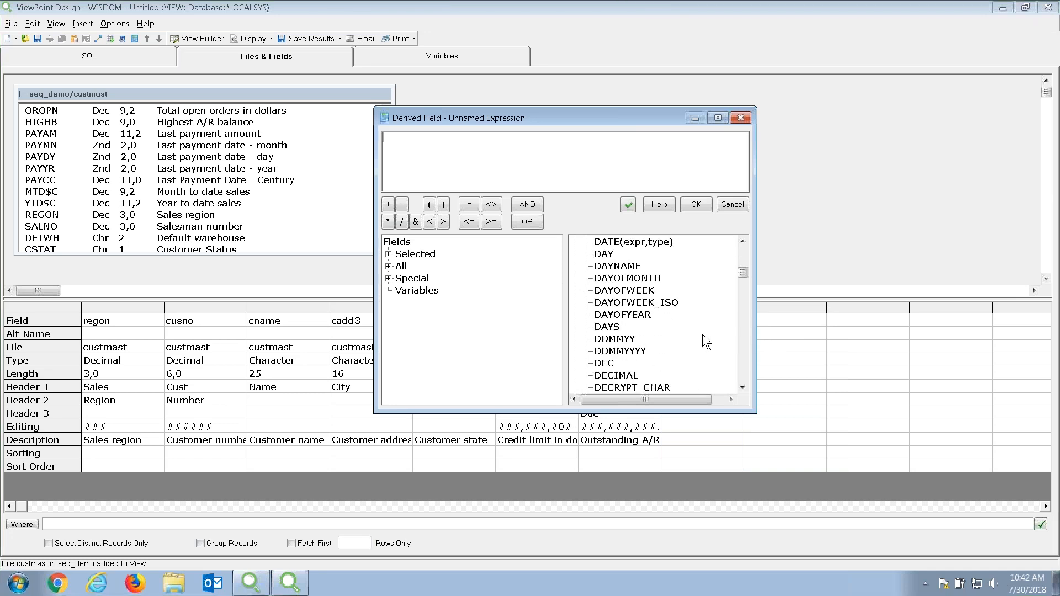
left_click(388, 278)
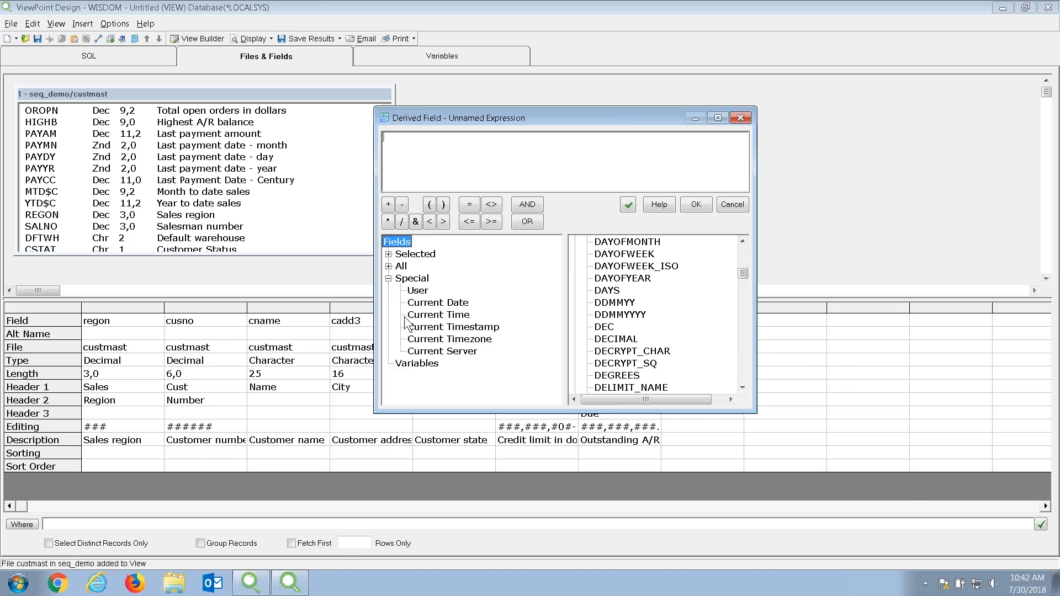
Build the expression custmast.crlim - custmast.amtdu, validate it and save it to the view.
left_click(388, 254)
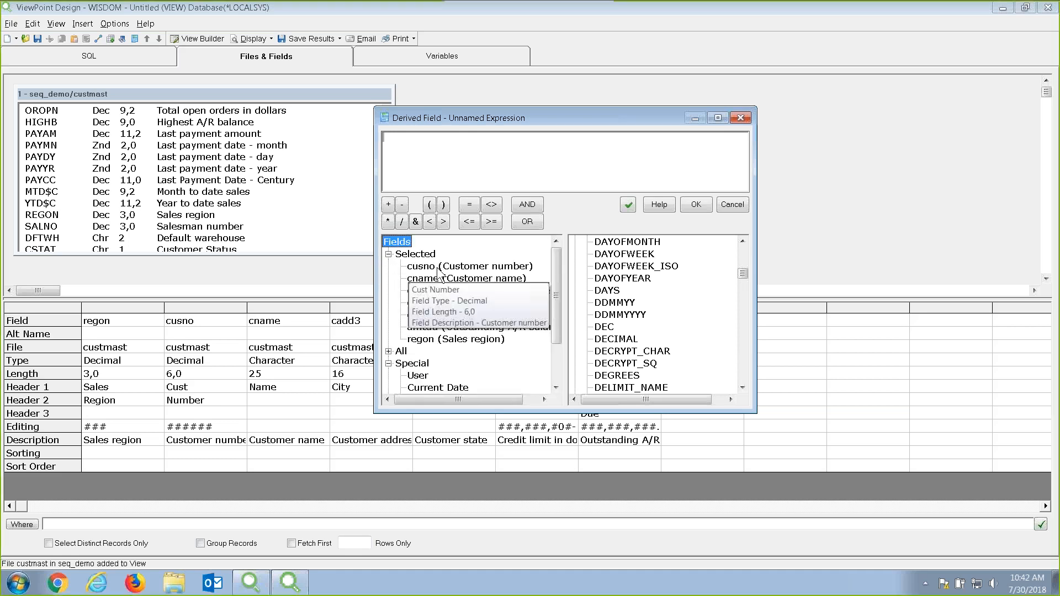
left_click_drag(415, 314, 415, 316)
double_click(419, 314)
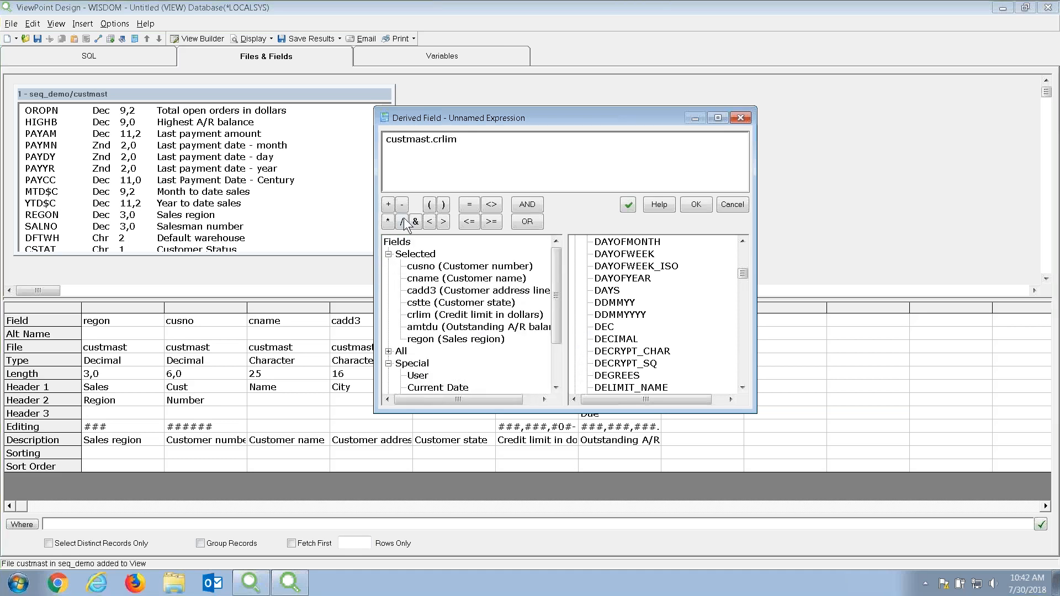
left_click(402, 205)
double_click(426, 327)
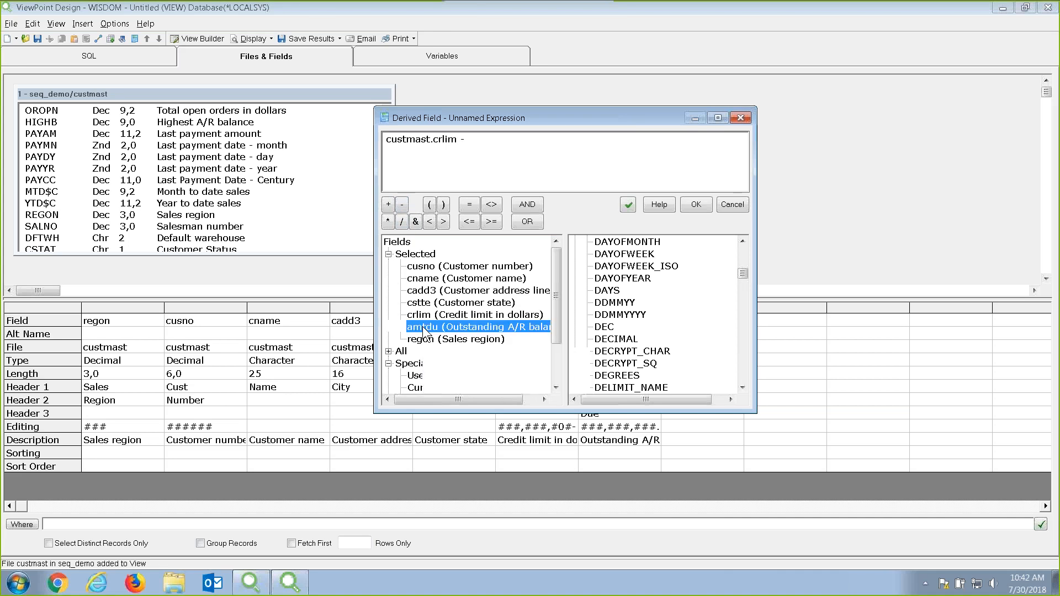
left_click(627, 205)
left_click(566, 339)
left_click(698, 208)
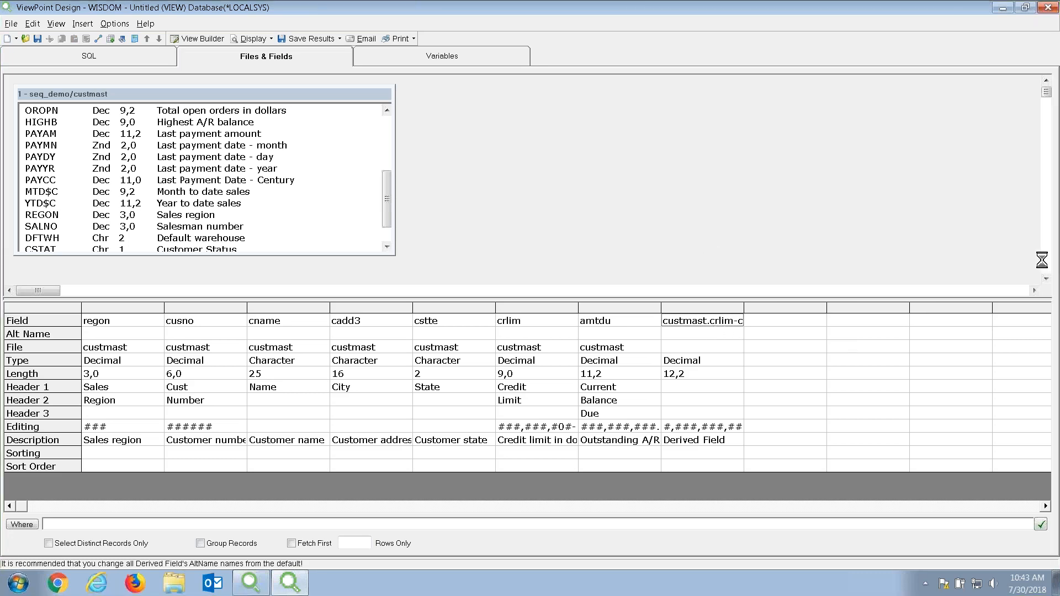
Name the derived column remcrd with the two-line header Remaining / Limit.
left_click(679, 336)
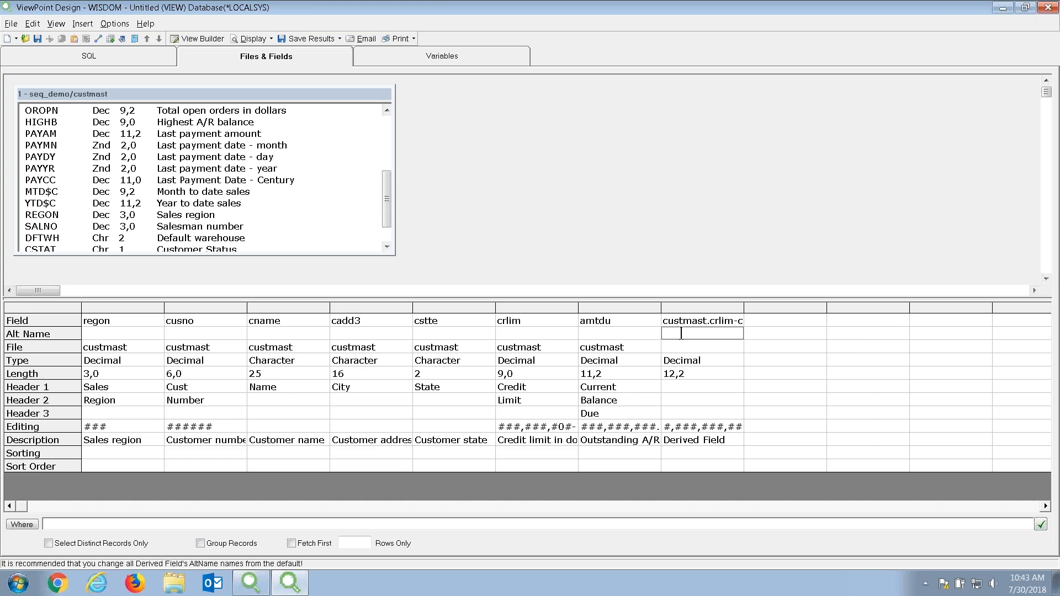
type("remcrd")
key("Down")
key("Down")
key("Down")
key("Down")
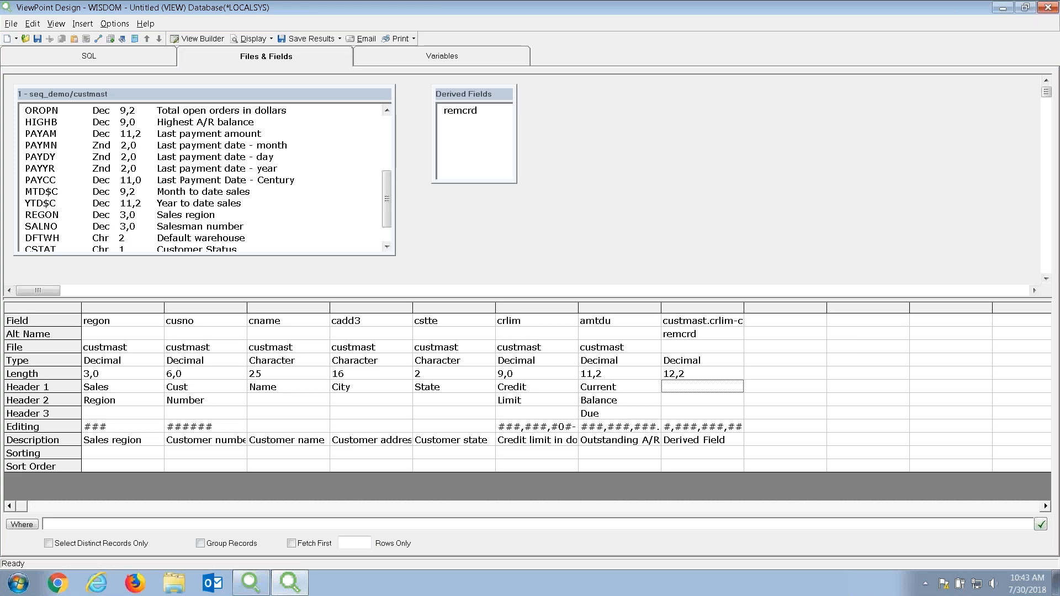
type("Remiing")
key("BackSpace")
key("BackSpace")
key("BackSpace")
key("BackSpace")
type("aining")
key("Return")
type("L")
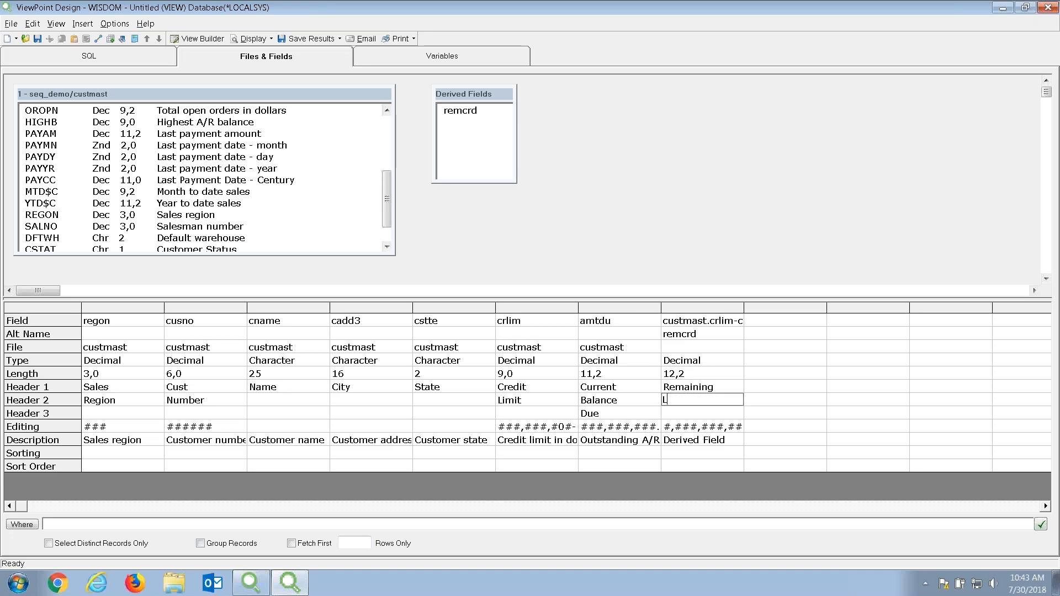
type("imit")
key("Return")
key("Up")
Fix the spacing in the WHERE filter amtdu > (select AVG(AMTDU) from seq_demo/custmast), validate and accept it.
left_click(25, 523)
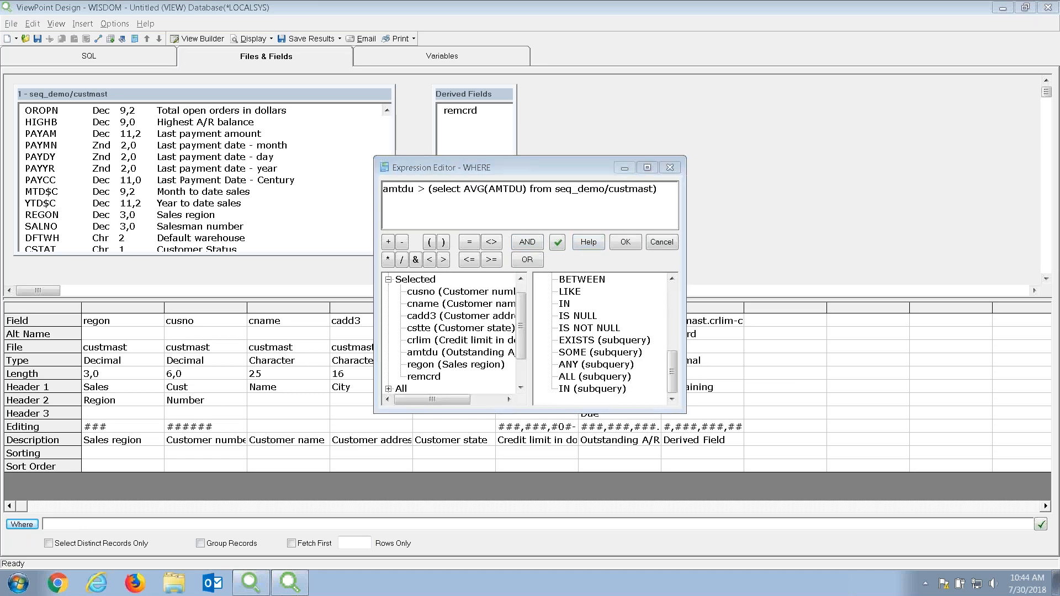
left_click_drag(668, 191, 369, 186)
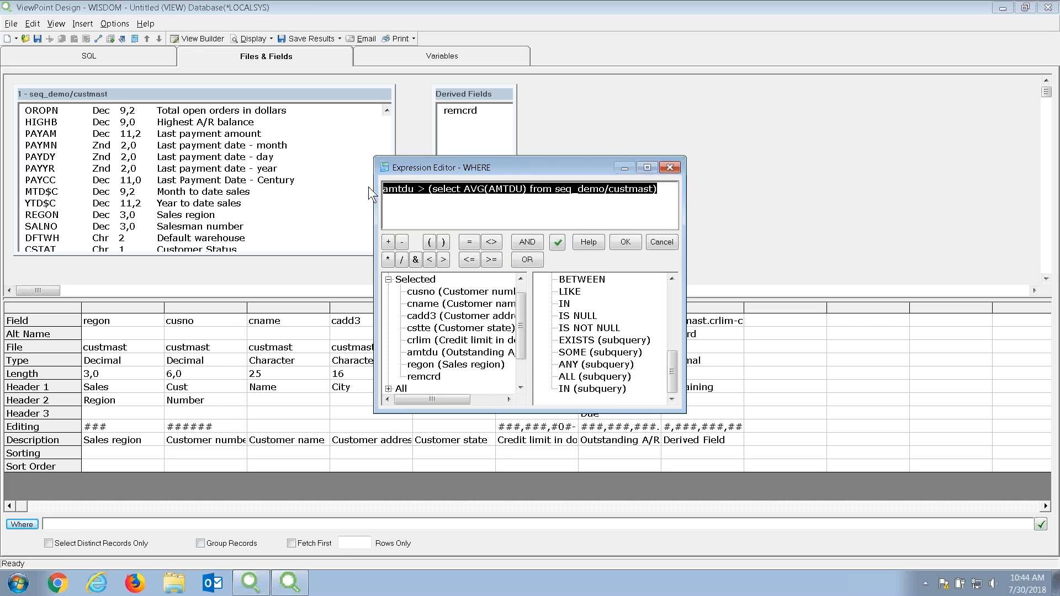
left_click(439, 198)
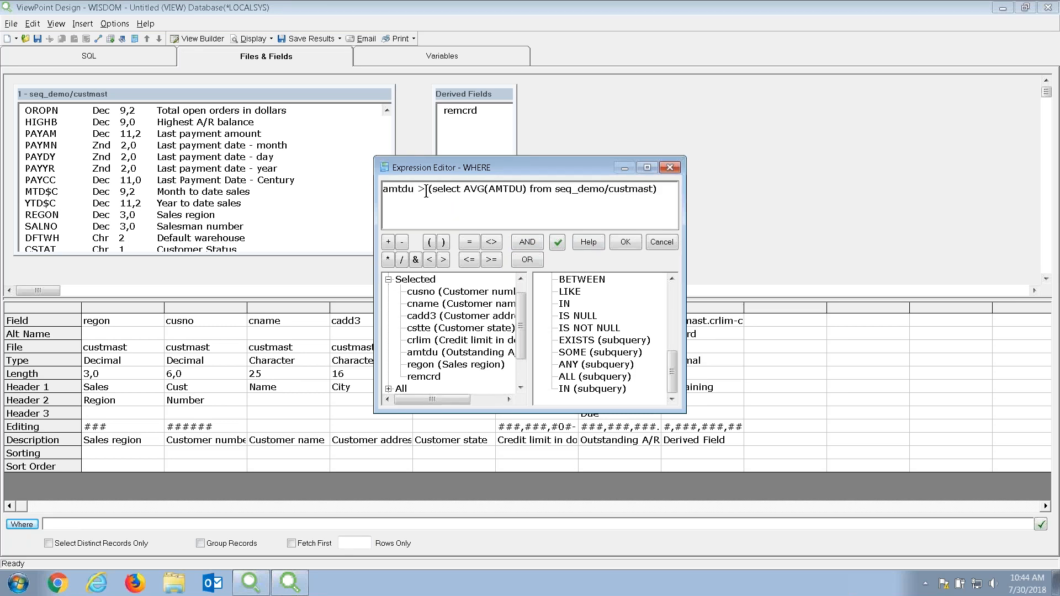
left_click(426, 190)
left_click(558, 243)
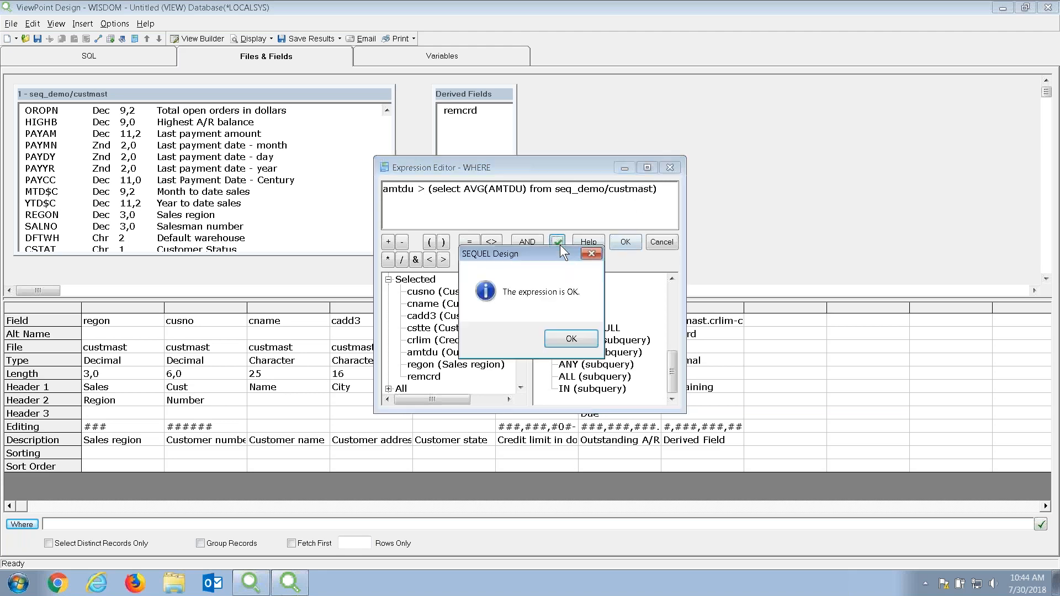
left_click(570, 336)
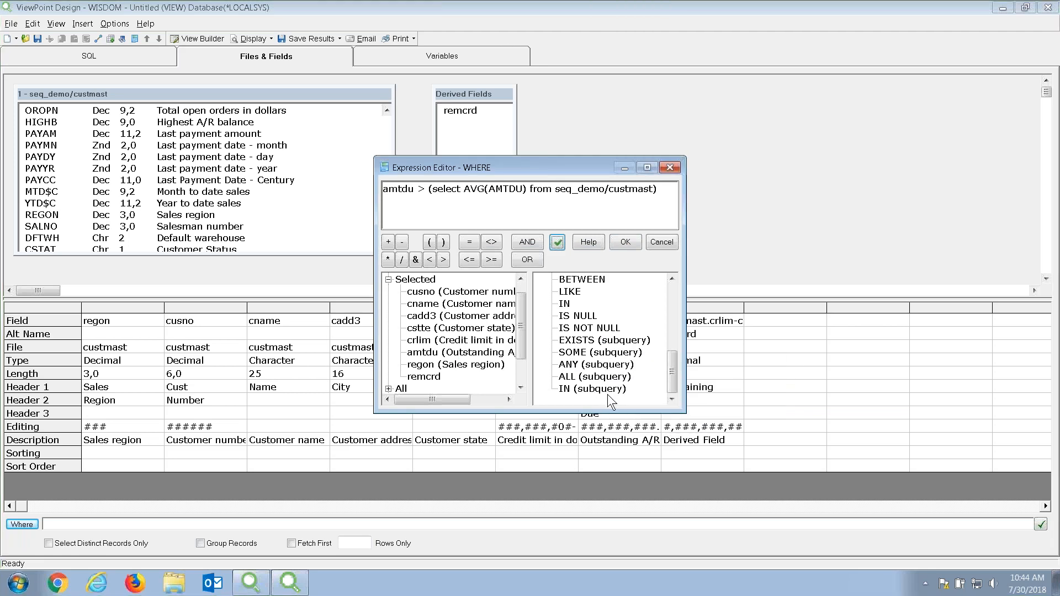
left_click(624, 243)
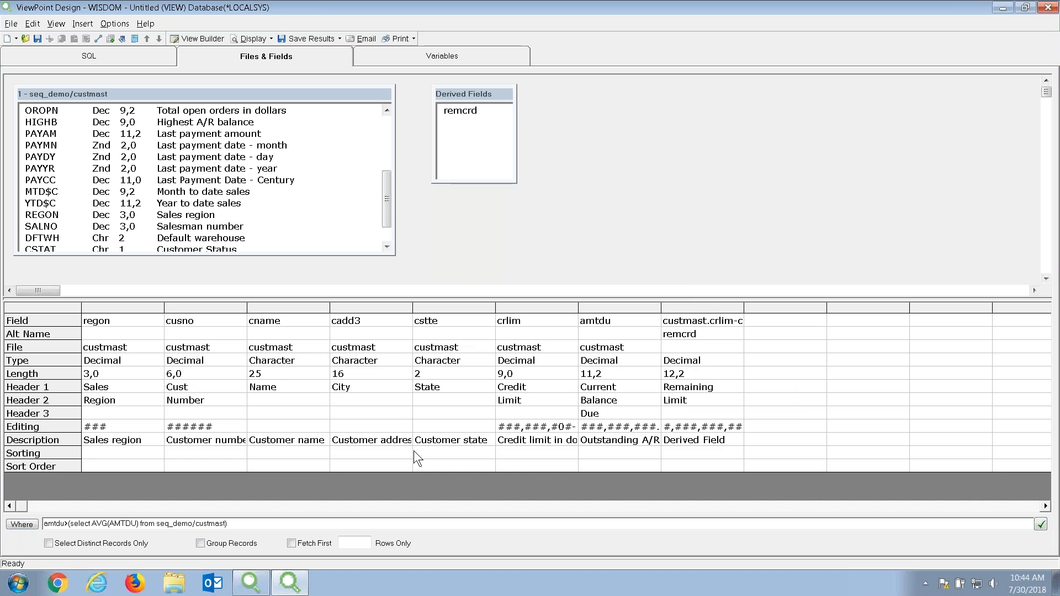
Preview the filtered results, then set amtdu sorting to Descending.
left_click(247, 38)
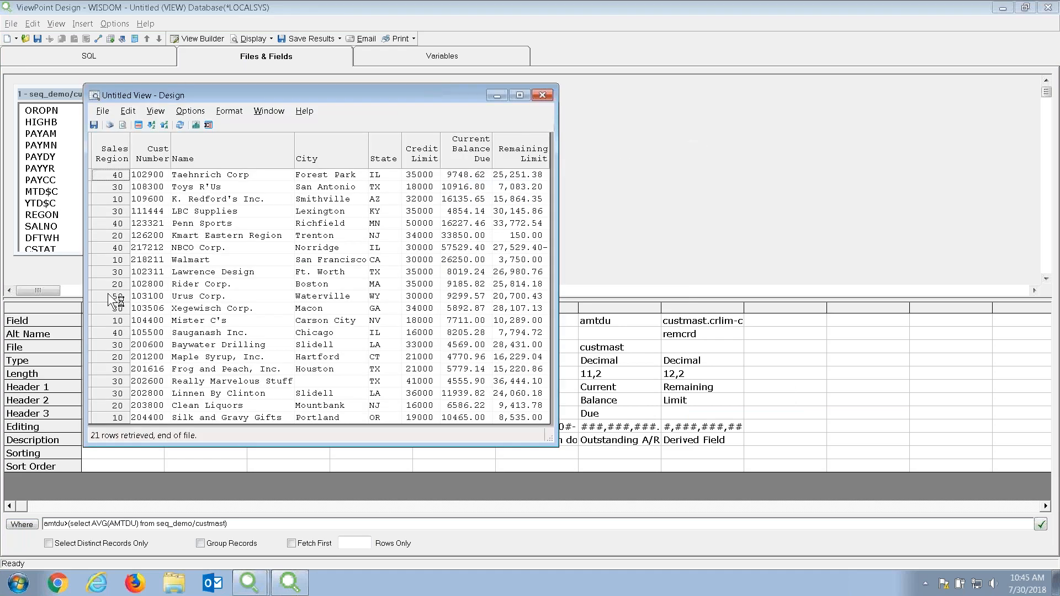
left_click(548, 97)
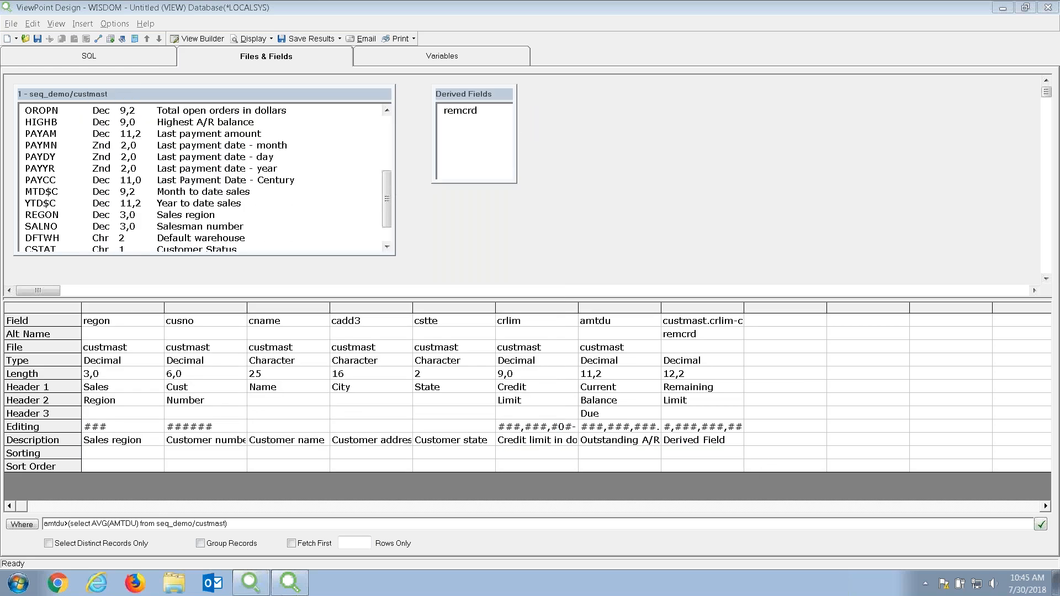
left_click(651, 456)
left_click(652, 455)
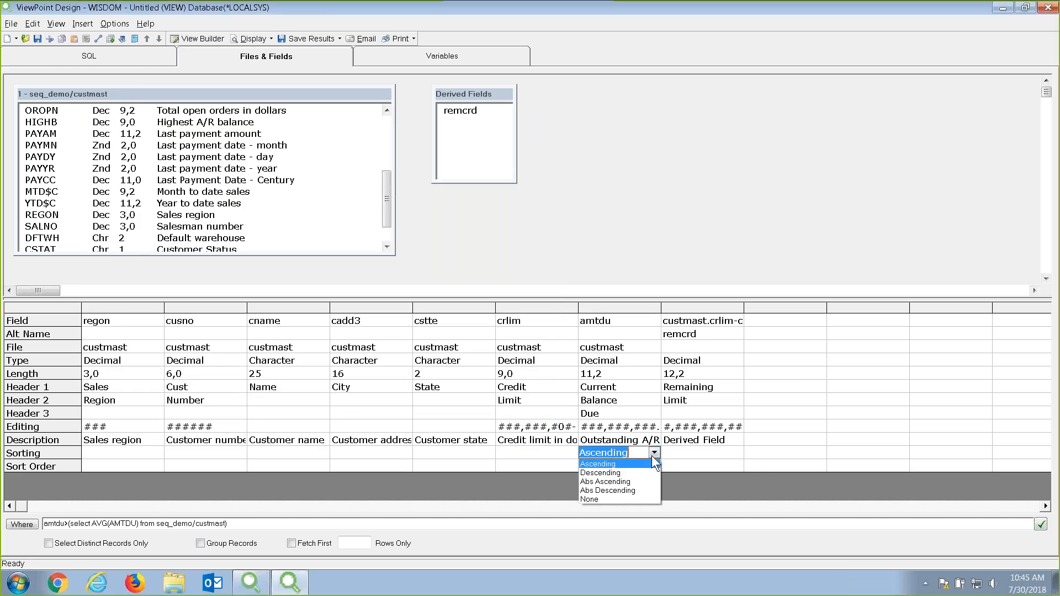
left_click(631, 469)
Rerun the view and total Current Balance Due: 21 customers, 272,491.89.
left_click(237, 39)
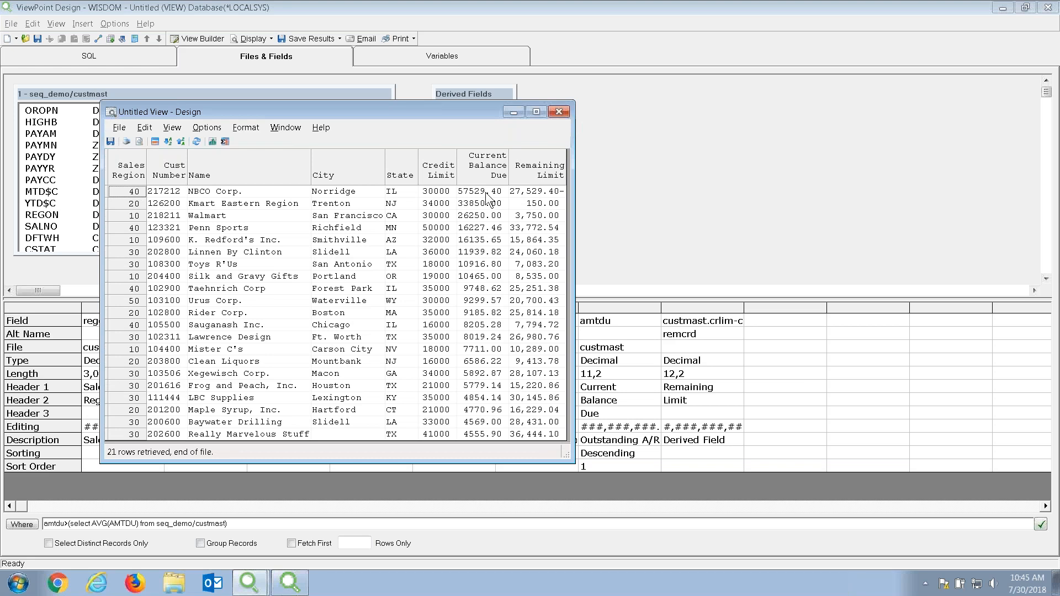
left_click(478, 163)
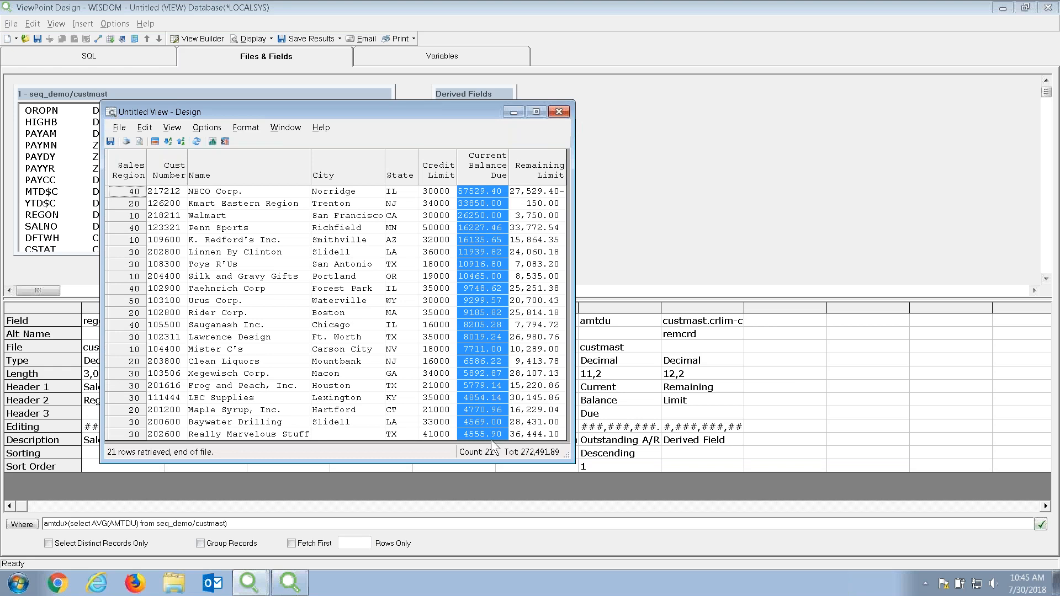
left_click(472, 436)
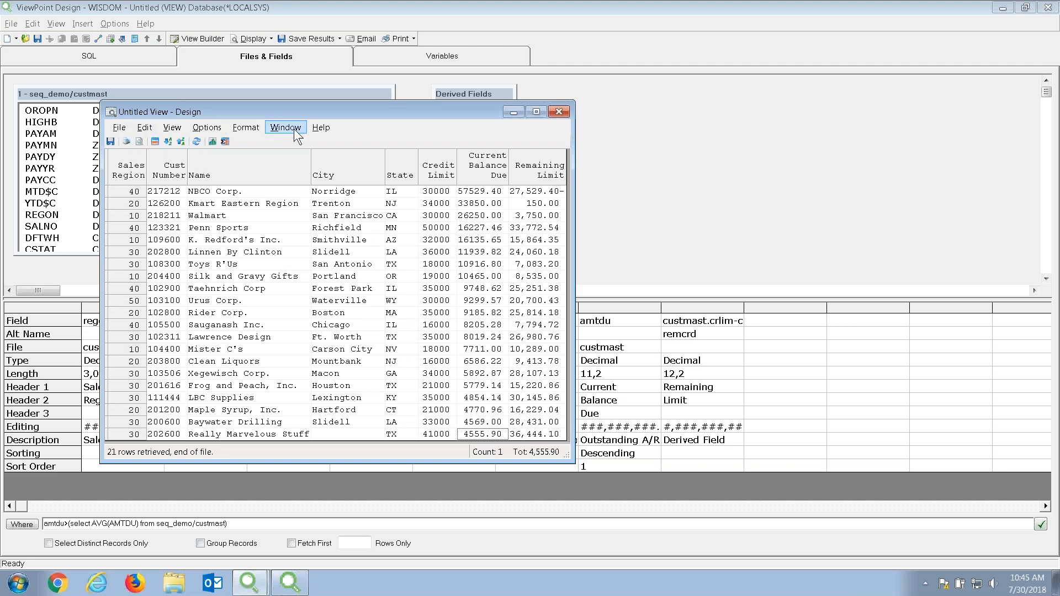
left_click(557, 112)
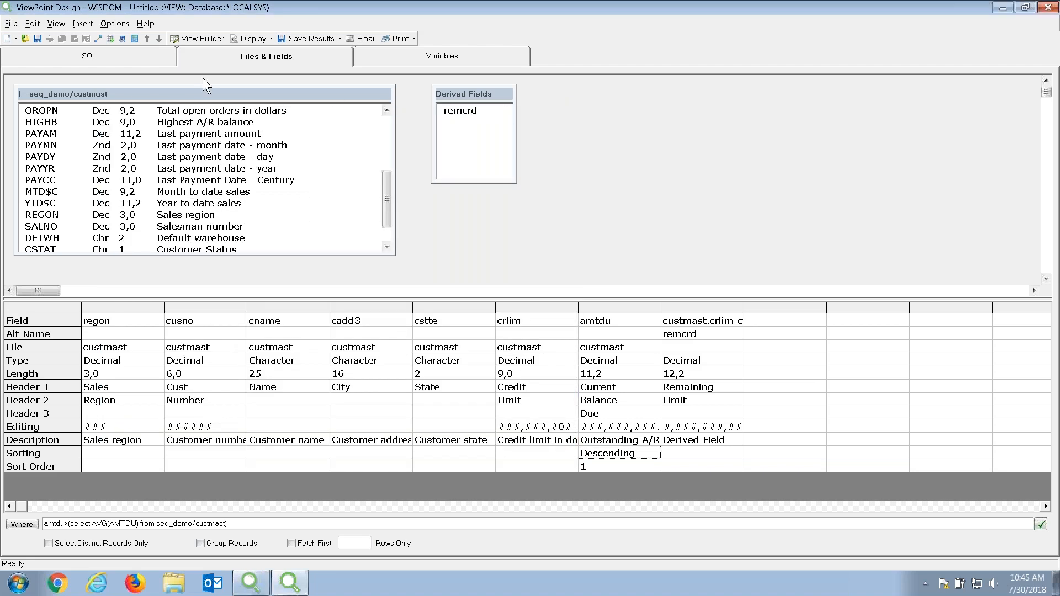
Save the view as AMT_GT_AVG in BUSINTEL, described 'Customers Amount Due Greater than Average'.
left_click(37, 41)
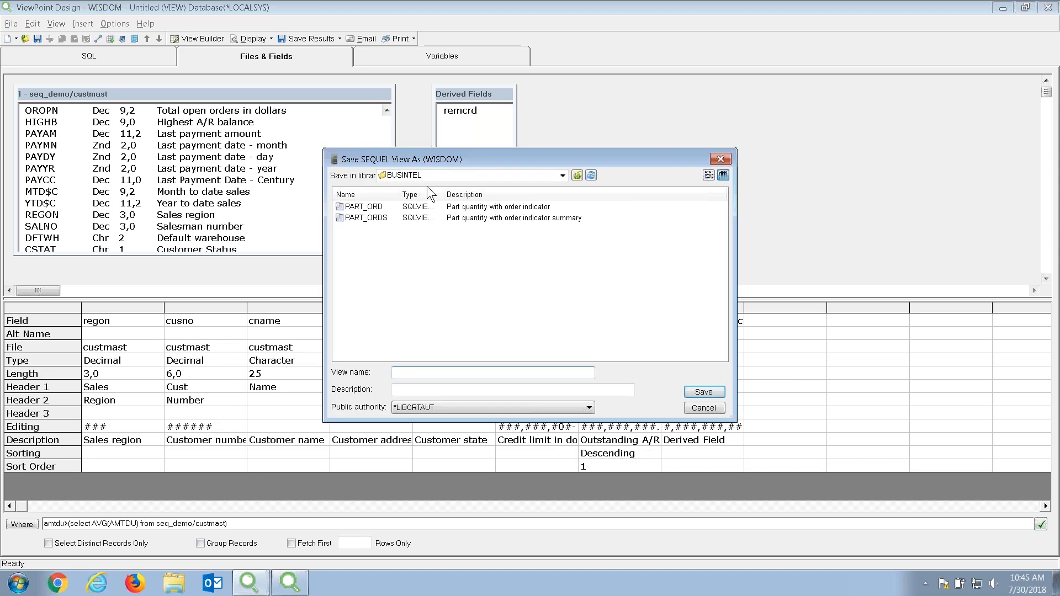
left_click(431, 374)
type("AMT")
type("_GT_AVG")
key("Tab")
type("C")
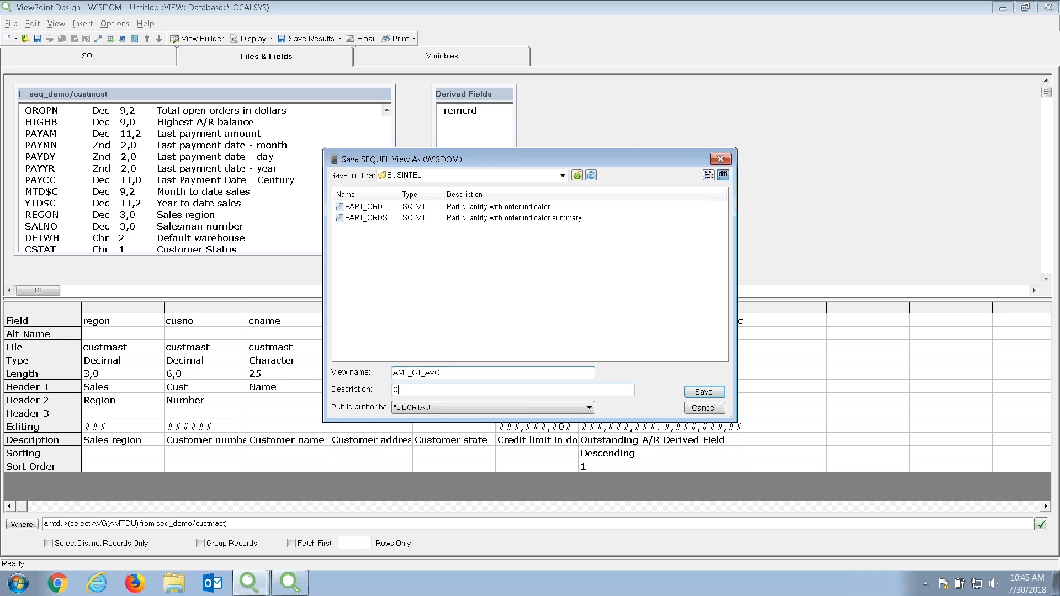
type("ustomers Amount Due Greater than Average")
left_click(717, 391)
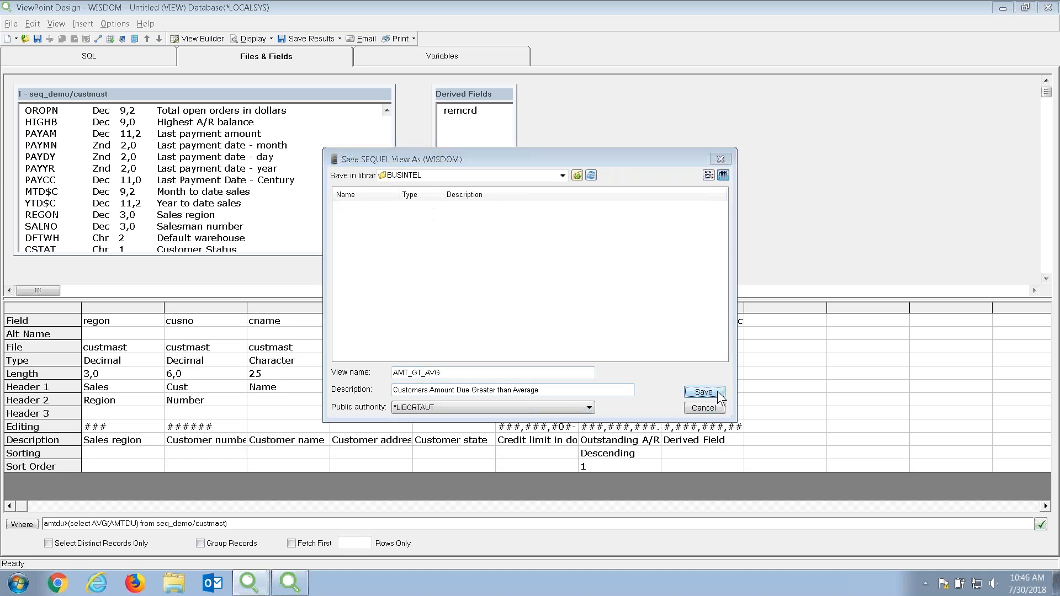
left_click(607, 333)
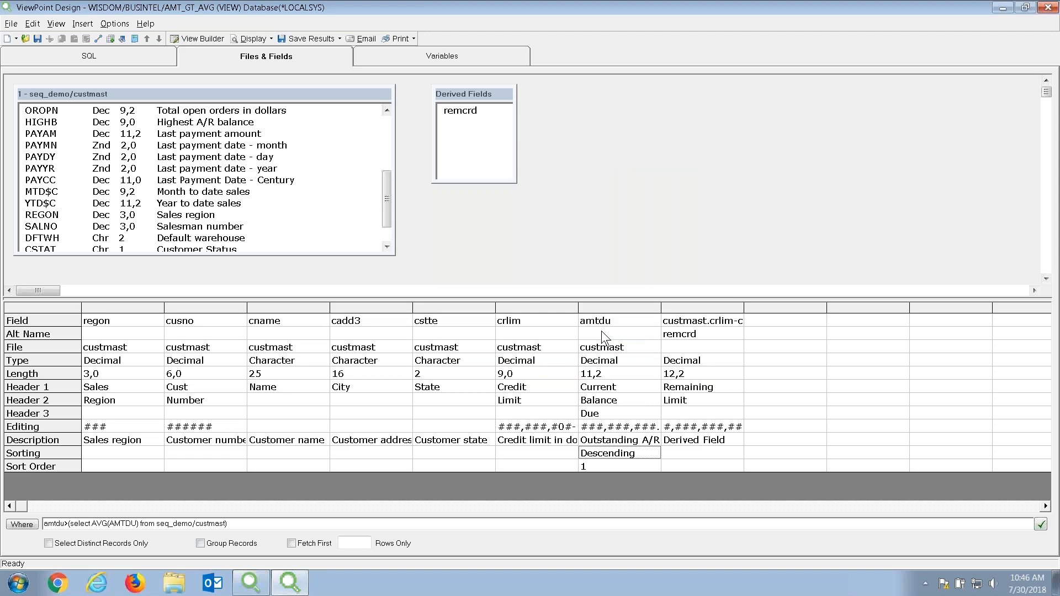
Start a new view and import the ORDERS AS/400 query from QRYLIB with *SEQUEL syntax.
left_click(7, 41)
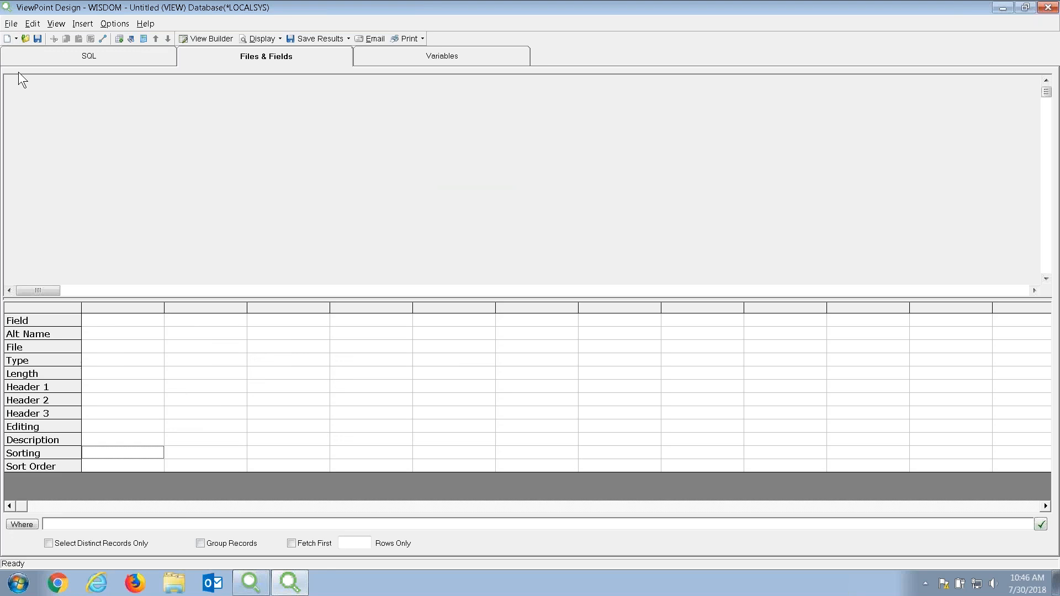
left_click(11, 23)
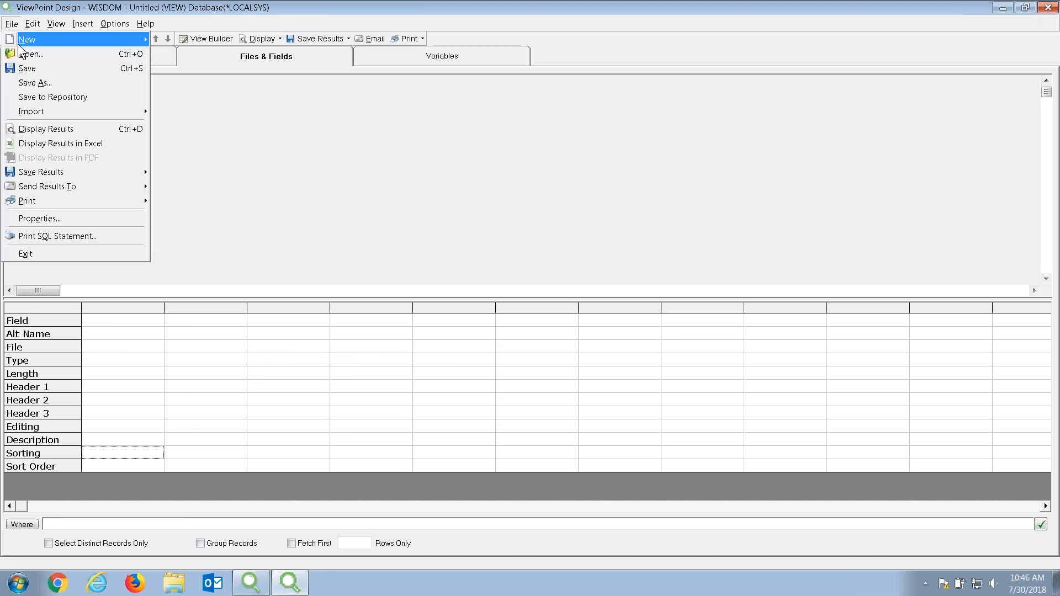
mouse_move(13, 105)
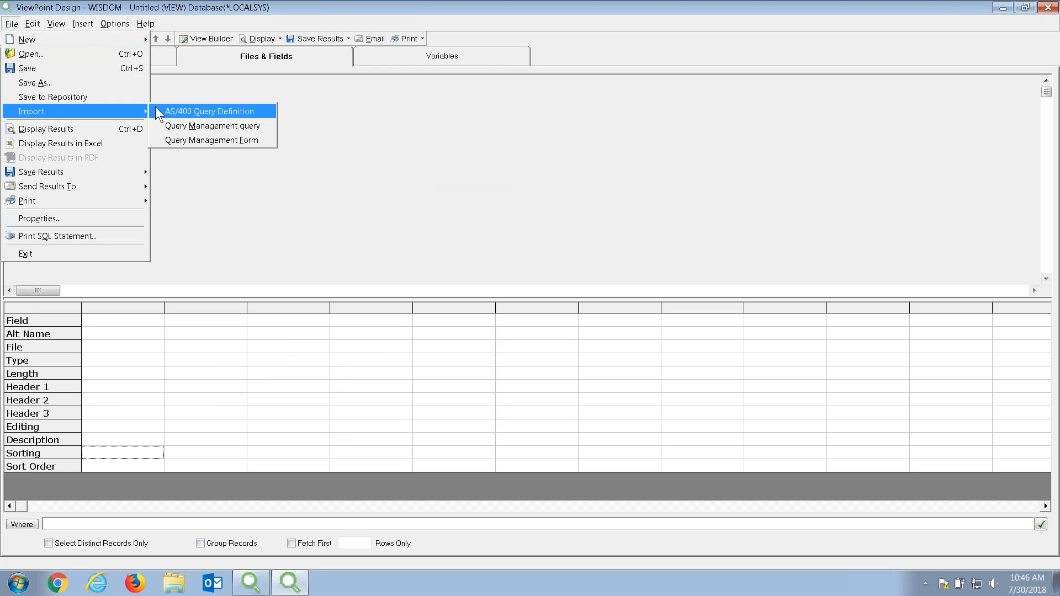
left_click(207, 110)
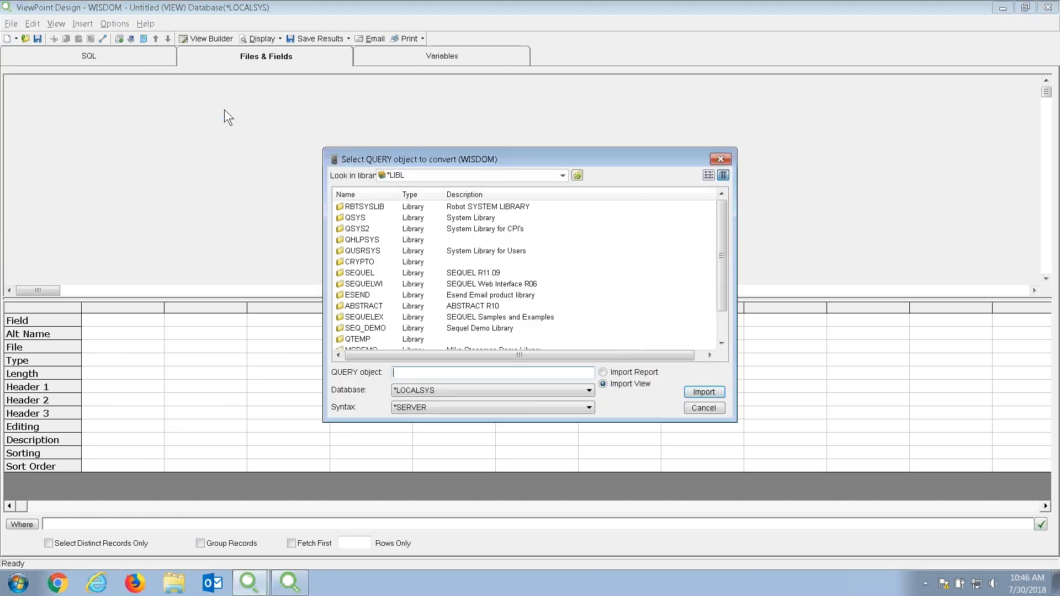
left_click(417, 177)
type("Q")
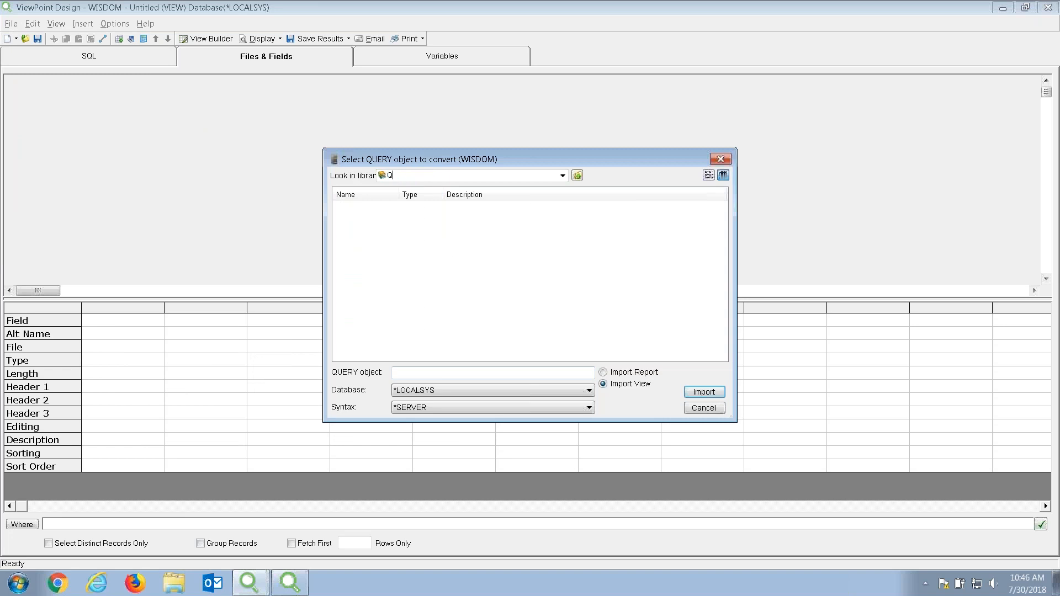
type("RYLIB")
key("Return")
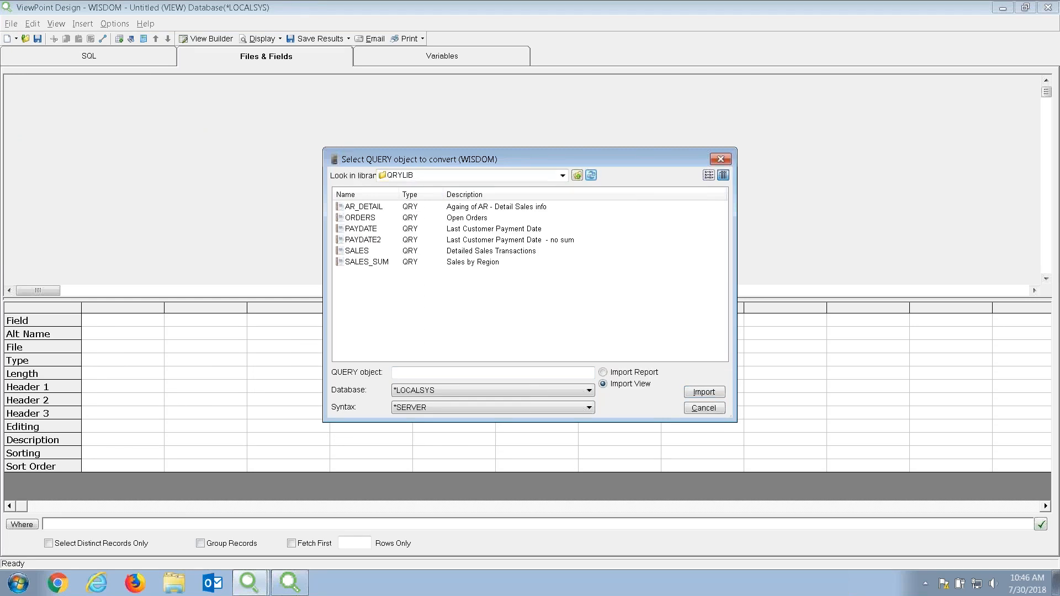
left_click(363, 217)
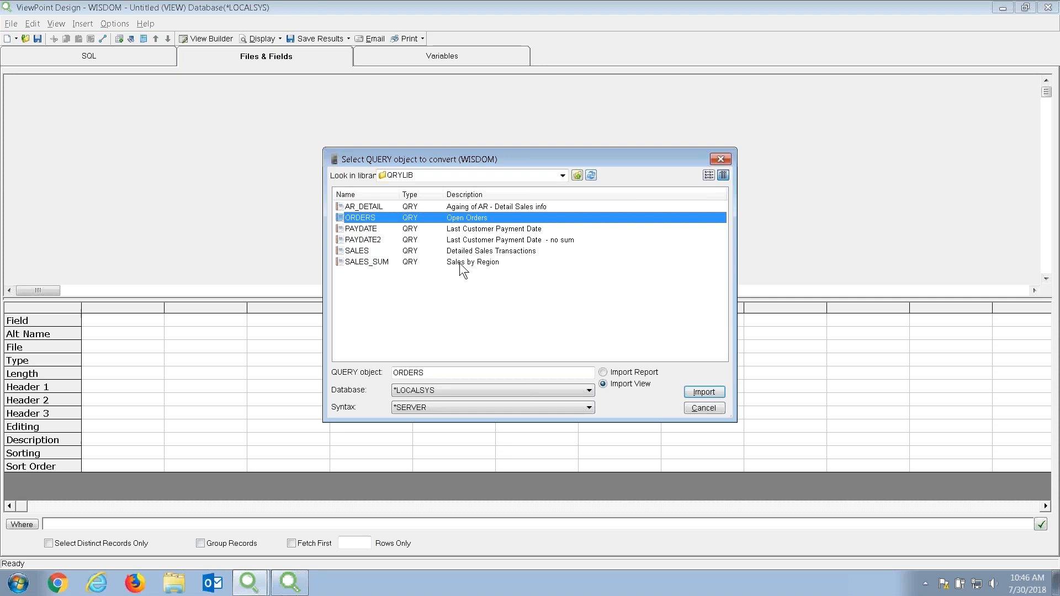
left_click(590, 407)
left_click(547, 428)
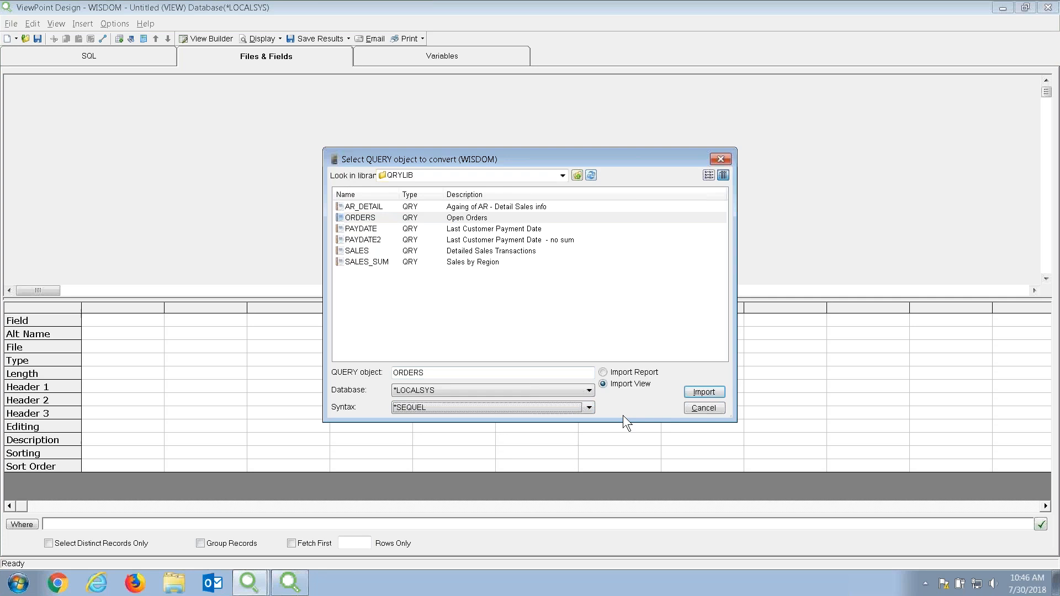
left_click(697, 391)
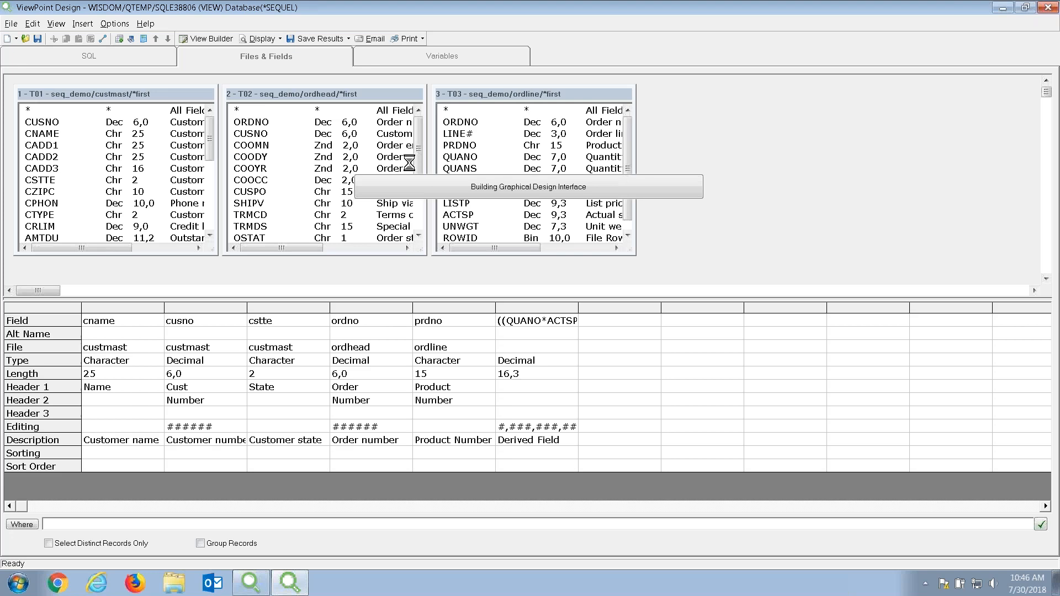
Preview the imported ORDERS view's 50 result rows, then close the preview.
left_click(261, 40)
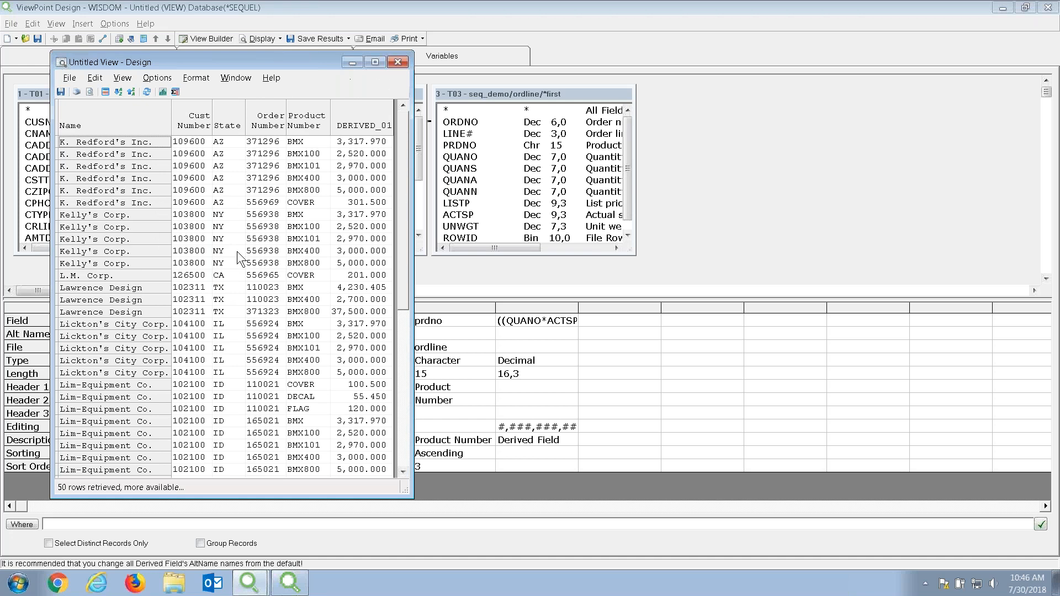
left_click(400, 66)
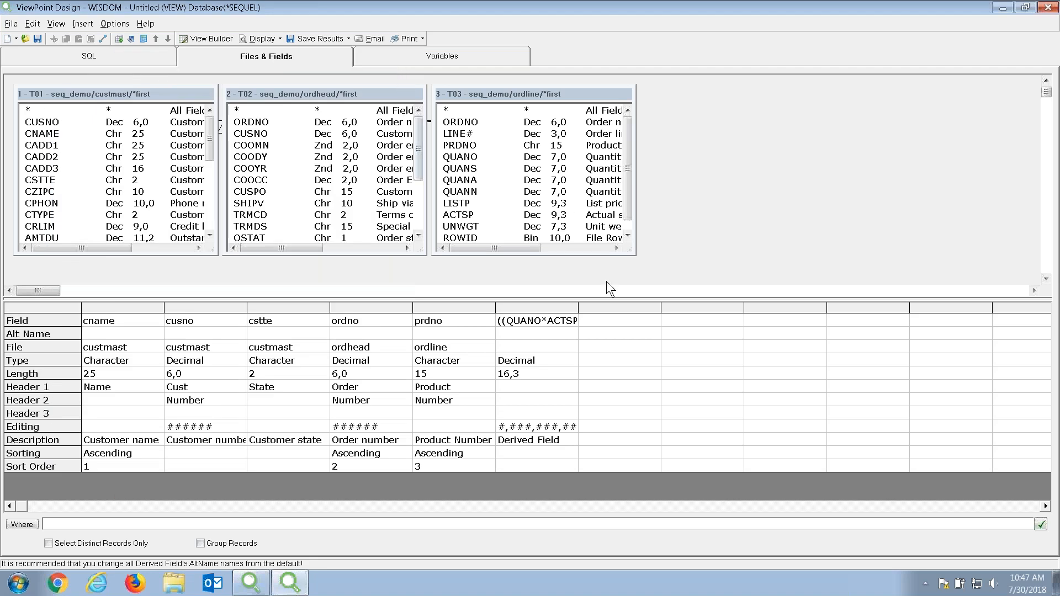
Name the derived column Extpr with the two-line header Extended / Price.
left_click(570, 334)
type("Extpr")
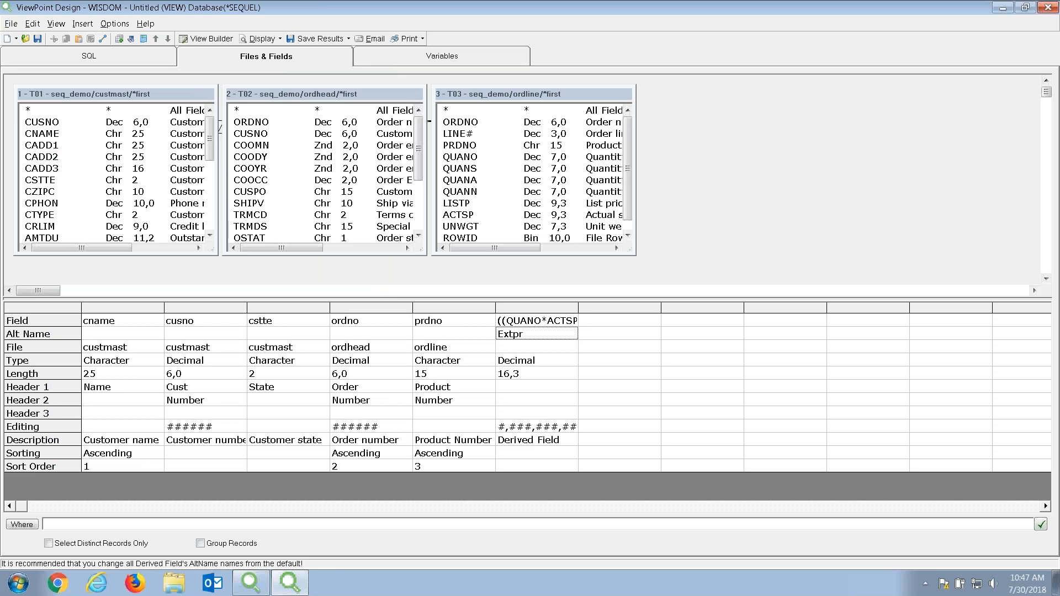
key("Return")
key("Return")
type("E")
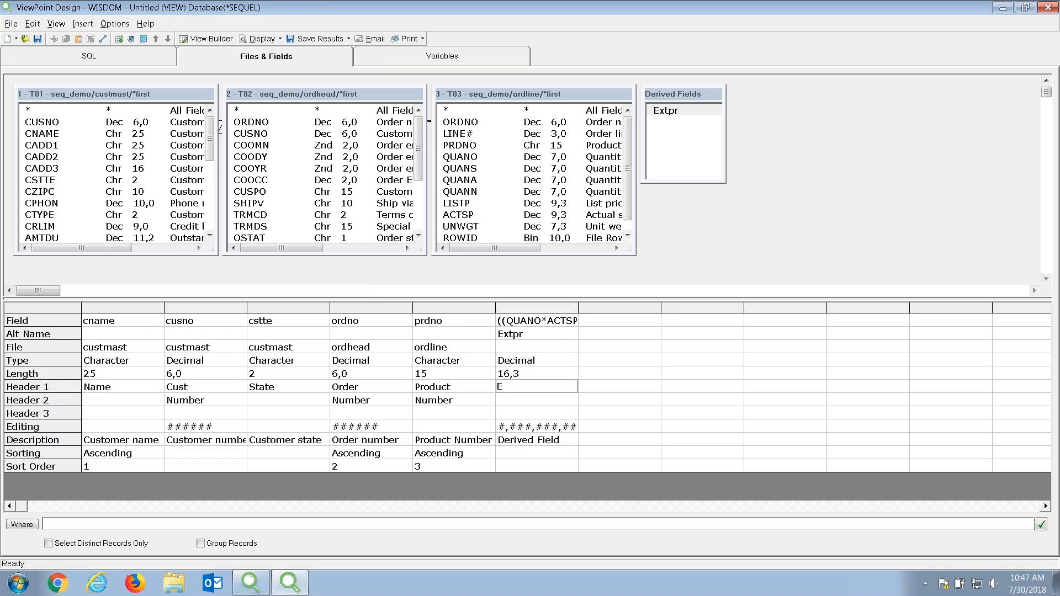
type("xtended")
key("Return")
type("Price")
key("Return")
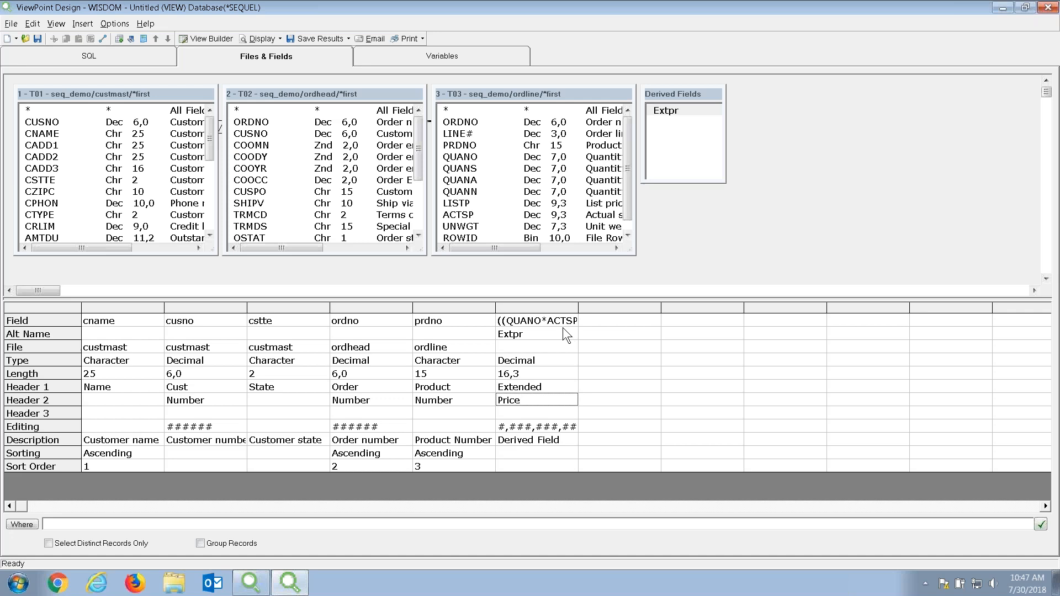
Move cstte to the first column and sort it Ascending as sort order 1.
left_click_drag(287, 312, 85, 315)
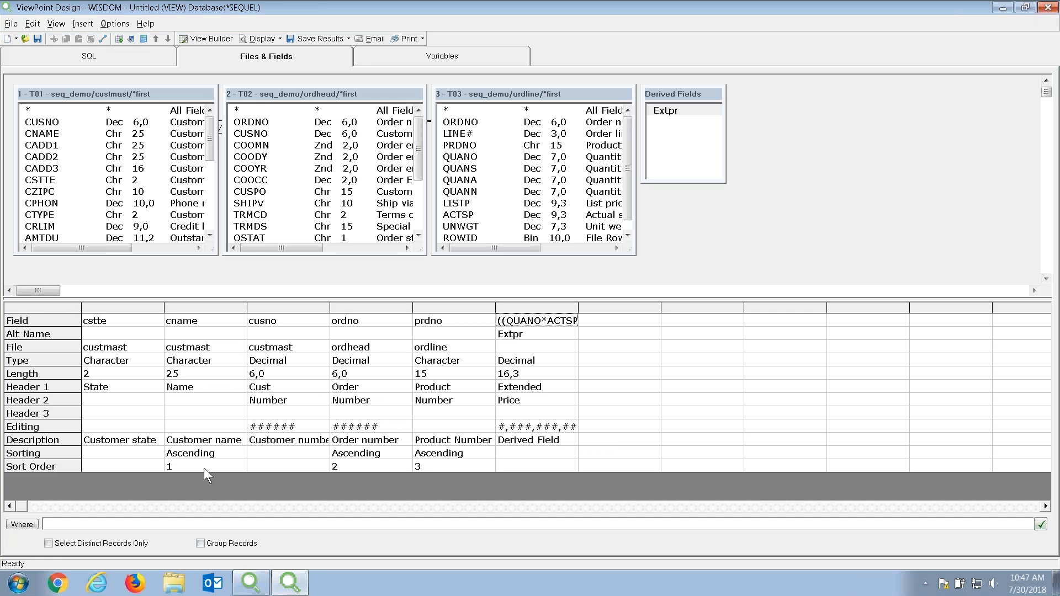
double_click(154, 458)
left_click(154, 463)
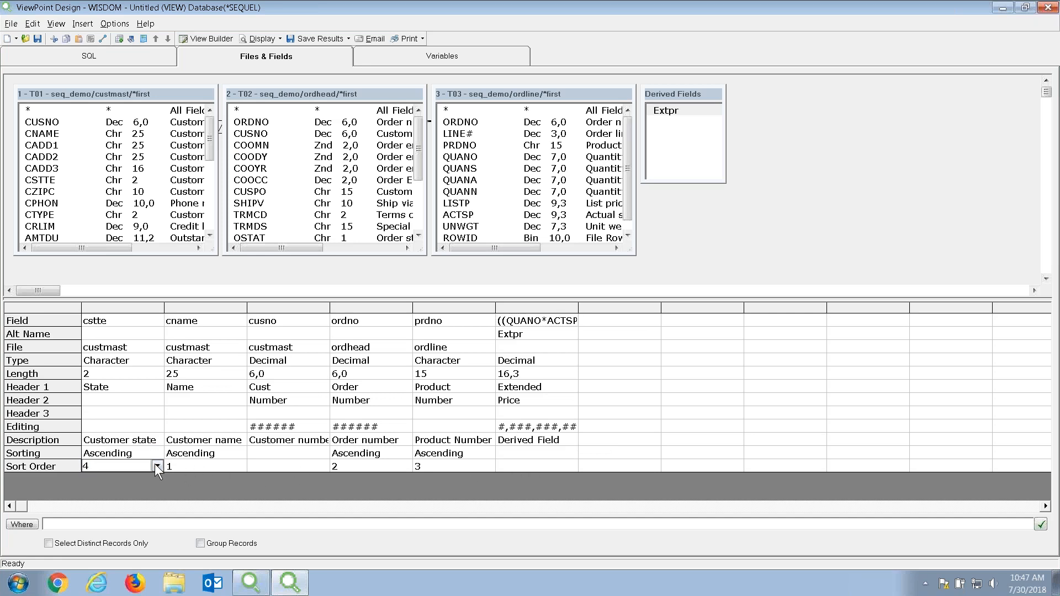
left_click(156, 465)
left_click(150, 479)
Spread out the Derived Fields, ordline and ordhead boxes to the right.
left_click_drag(671, 97, 789, 93)
left_click_drag(450, 92, 517, 100)
left_click_drag(373, 94, 406, 95)
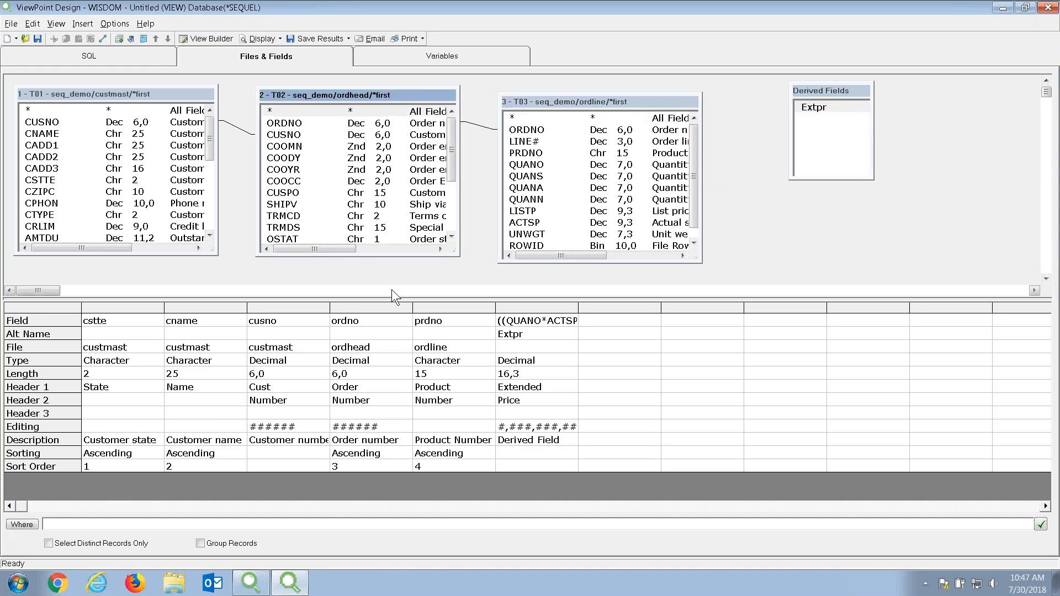
Build the record filter cstte IN(&cstte) in the Expression Editor.
left_click(21, 524)
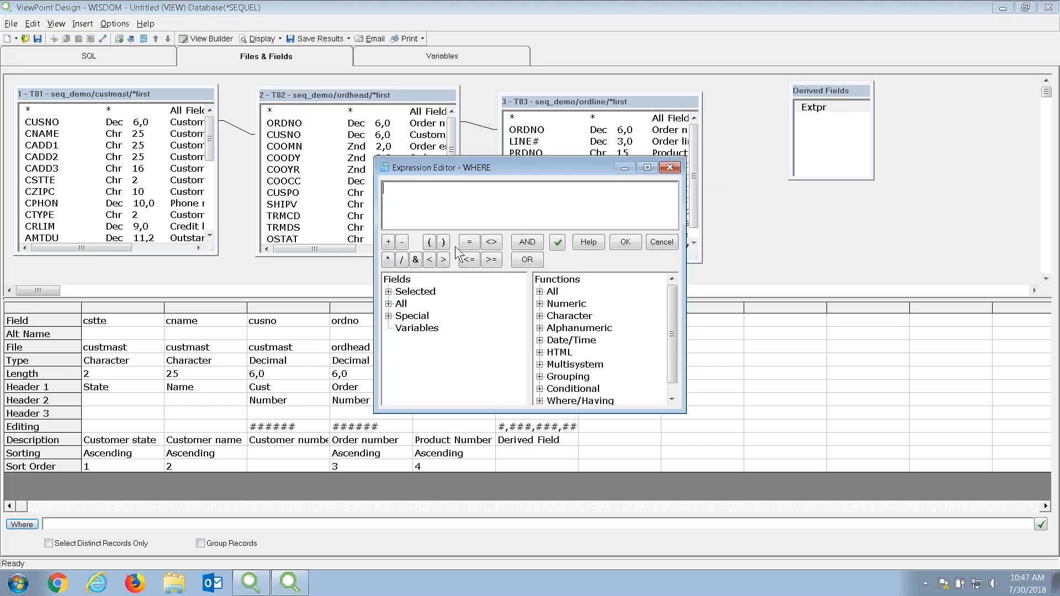
left_click(388, 291)
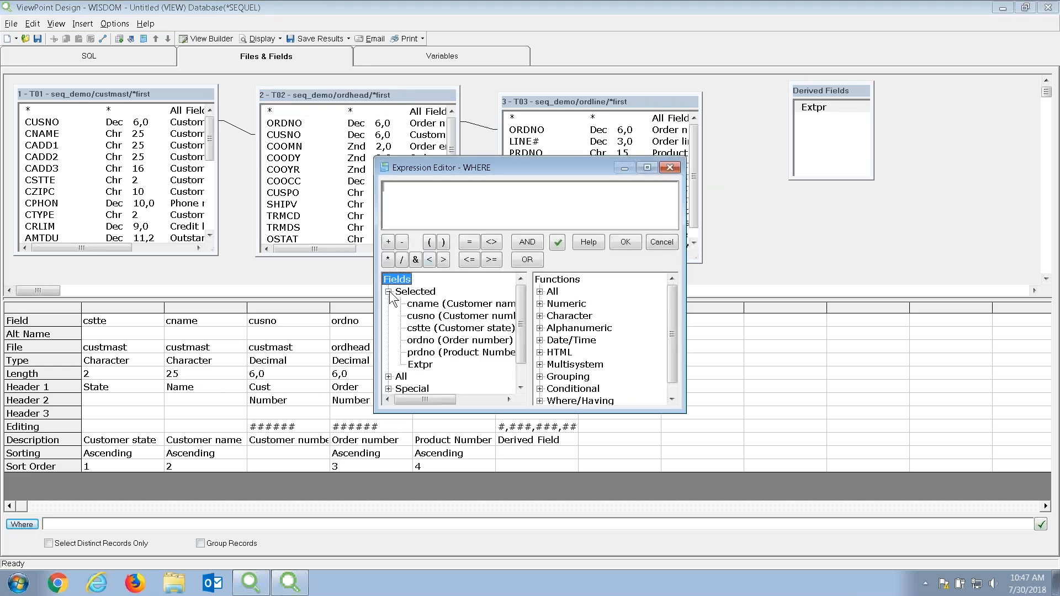
double_click(424, 329)
left_click_drag(671, 342, 672, 350)
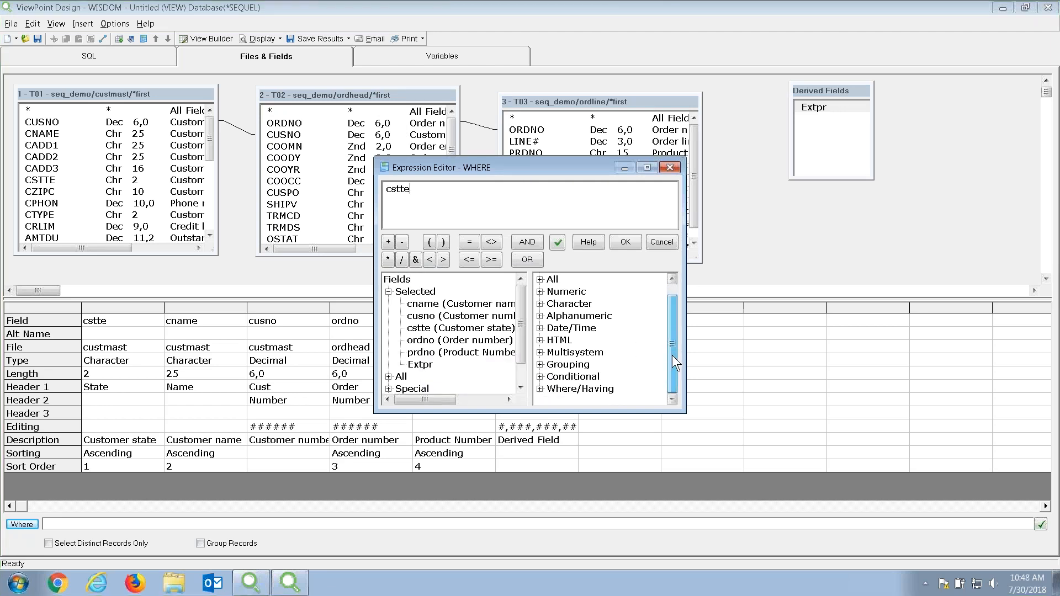
left_click(539, 389)
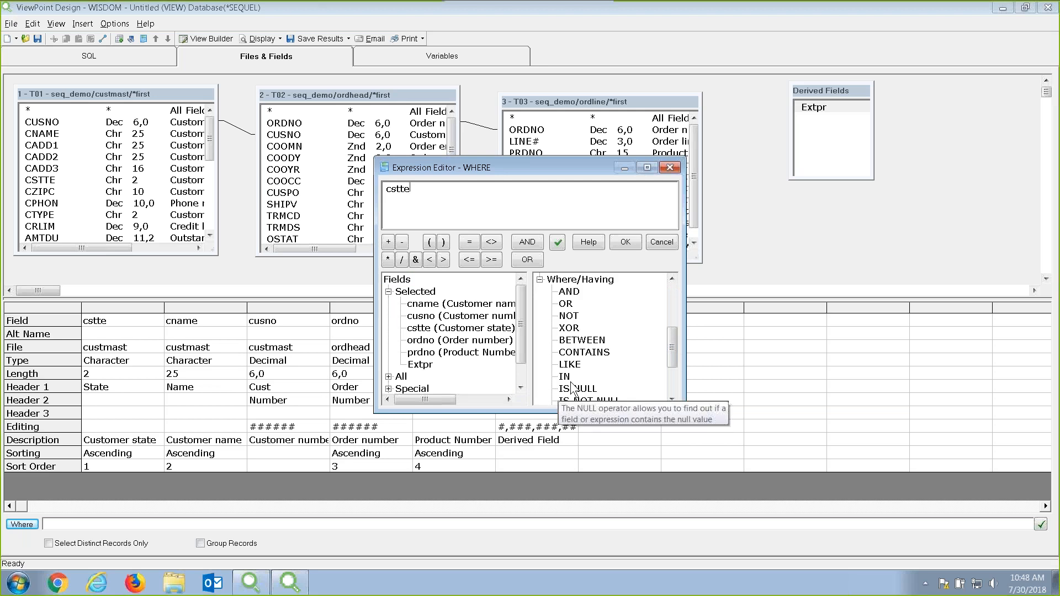
double_click(564, 377)
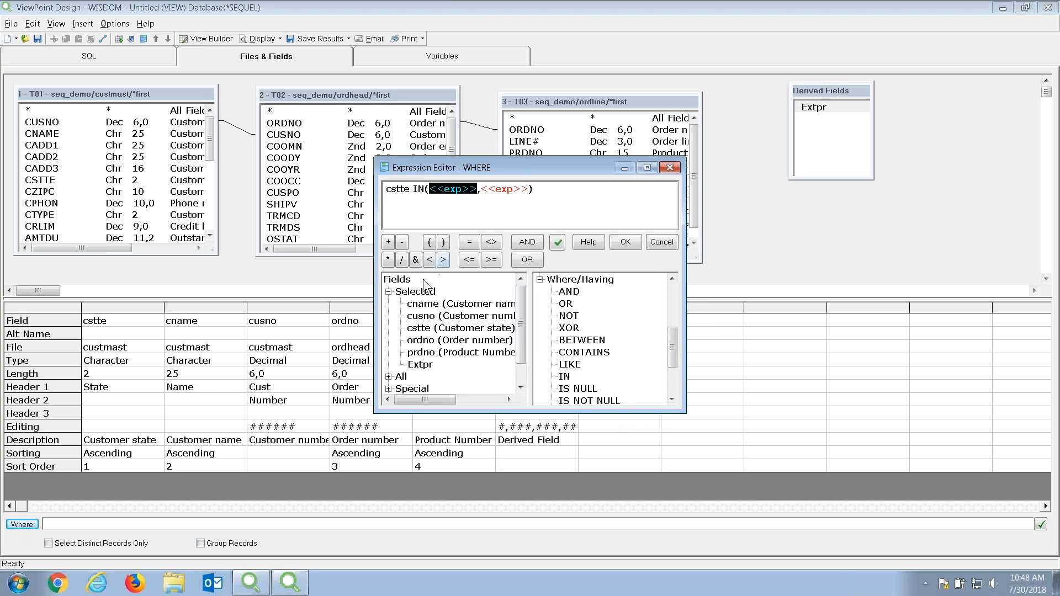
left_click(415, 258)
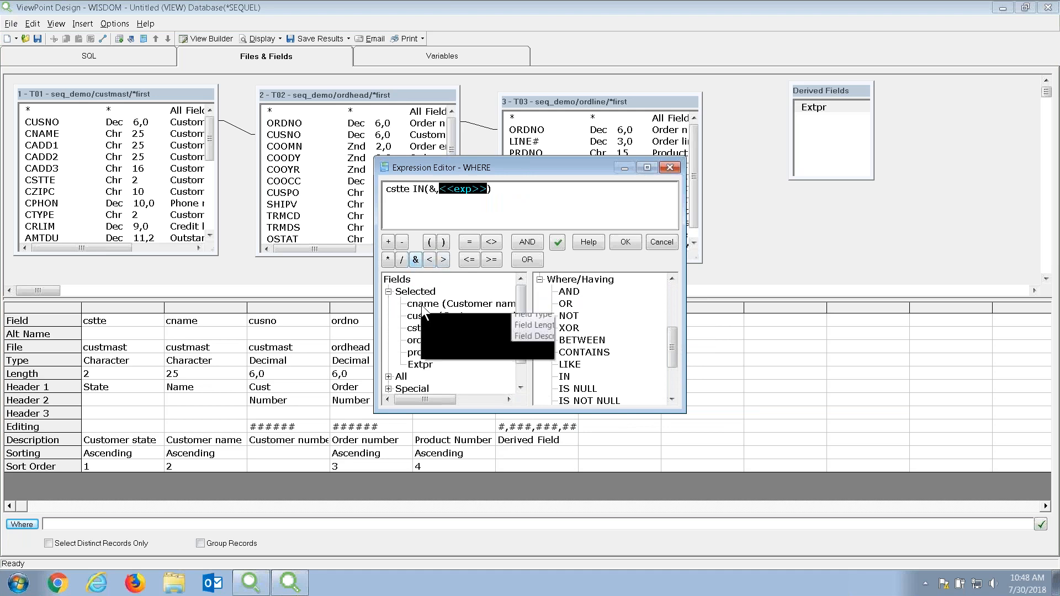
left_click_drag(419, 329, 416, 327)
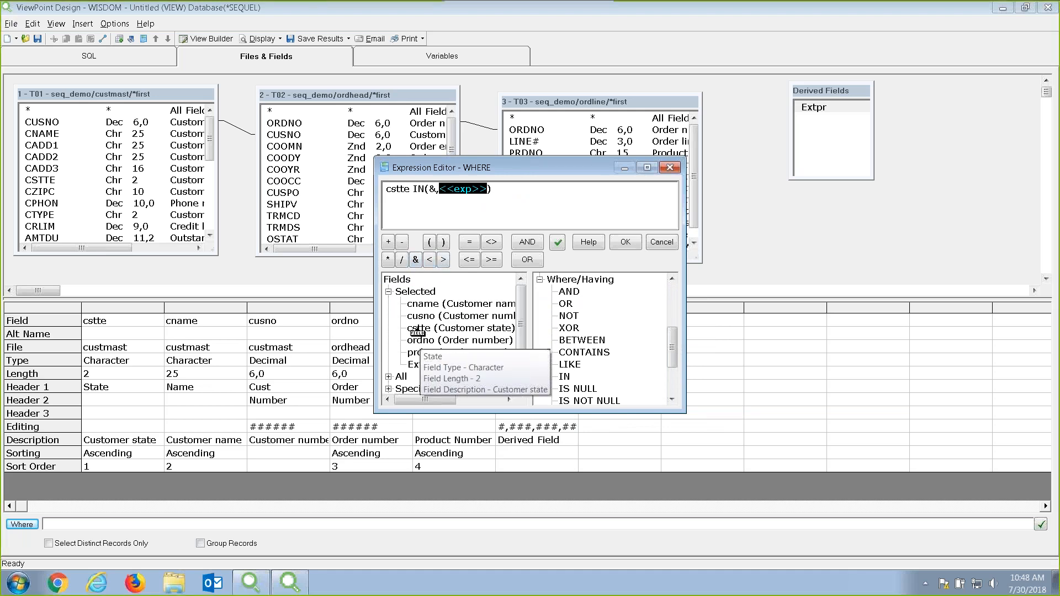
double_click(419, 329)
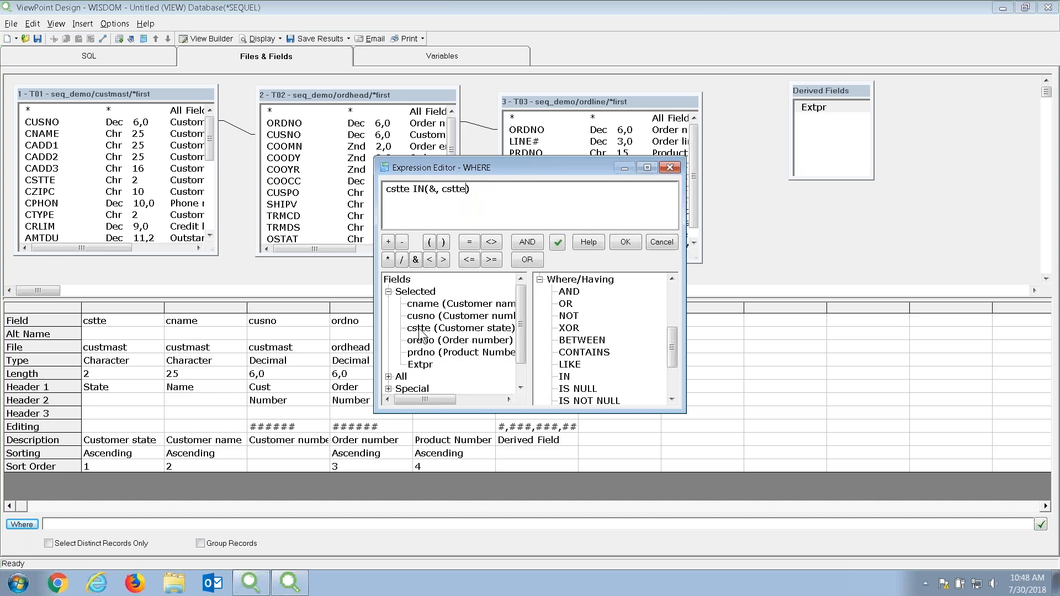
key("BackSpace")
key("BackSpace")
Verify the expression's syntax, apply it as the Where clause, and show the new &cstte variable.
left_click_drag(430, 189, 459, 193)
left_click(413, 188)
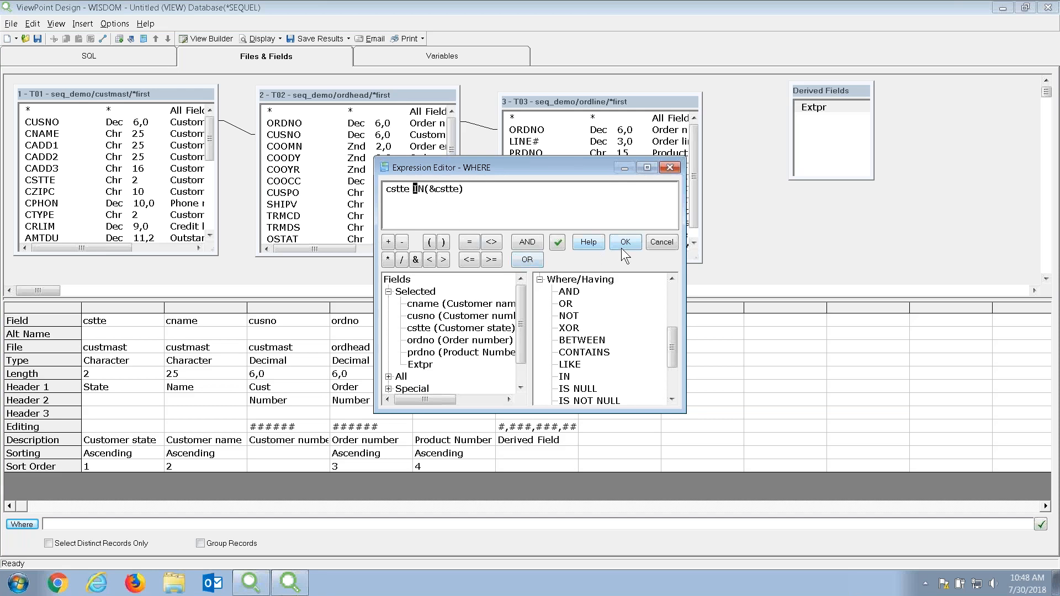
left_click(557, 242)
left_click(632, 334)
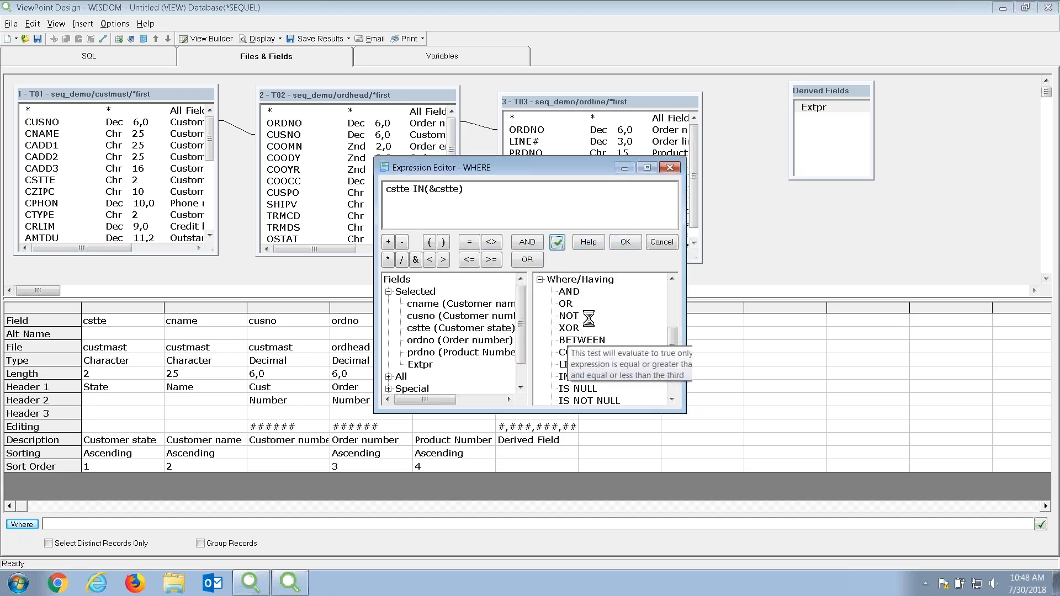
left_click(625, 242)
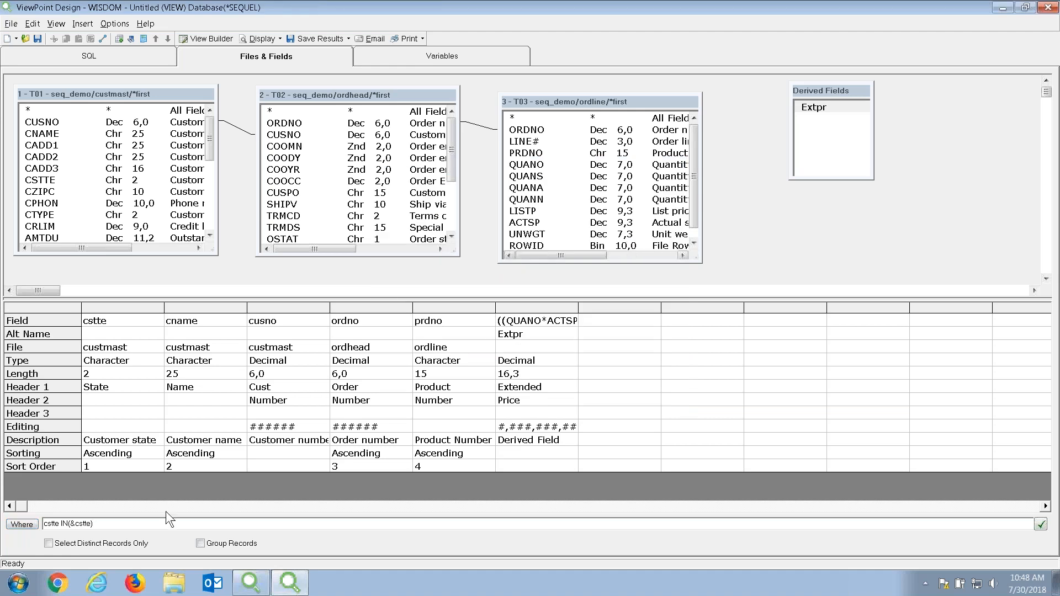
left_click(390, 60)
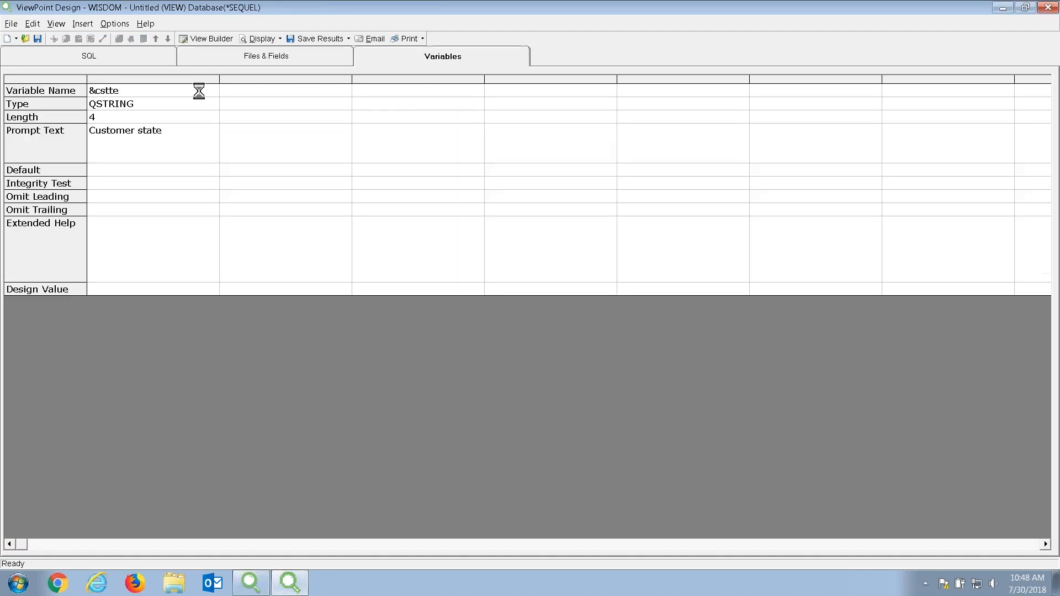
left_click(211, 104)
Make &cstte an Expr variable of length 55 prompted 'Select Customer states'.
left_click(212, 104)
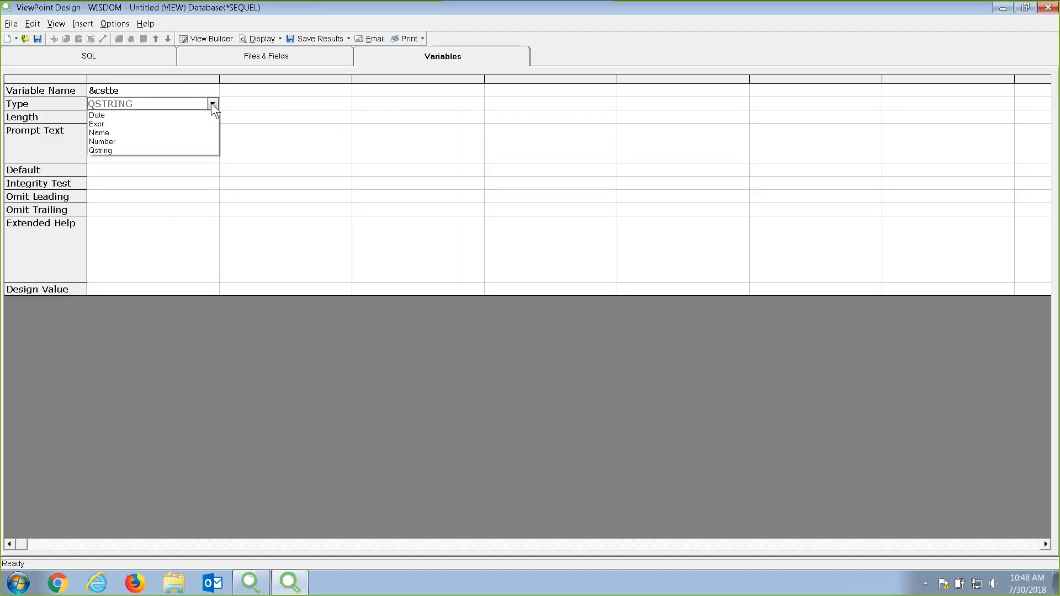
left_click(180, 124)
left_click(180, 119)
type("55")
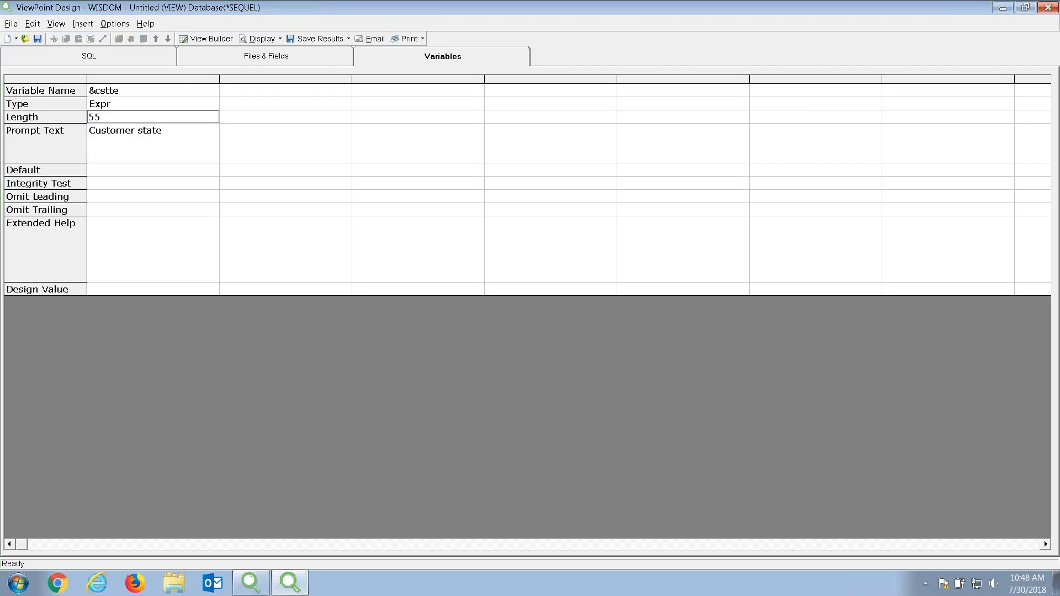
left_click(189, 134)
left_click(188, 135)
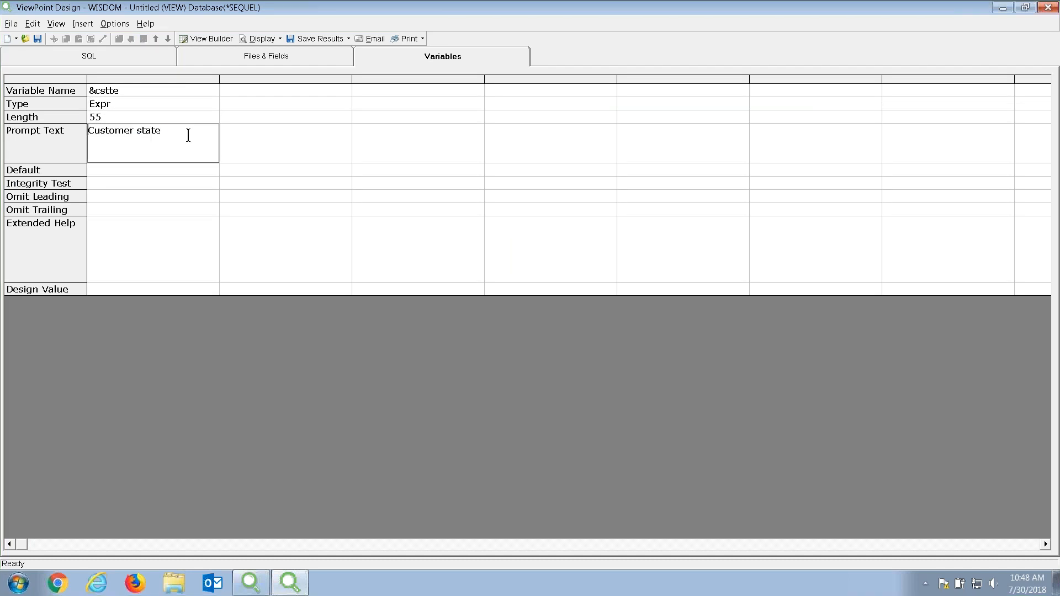
type("Select Cus")
Give &cstte a DB list integrity rule and browse for its source object.
left_click(168, 182)
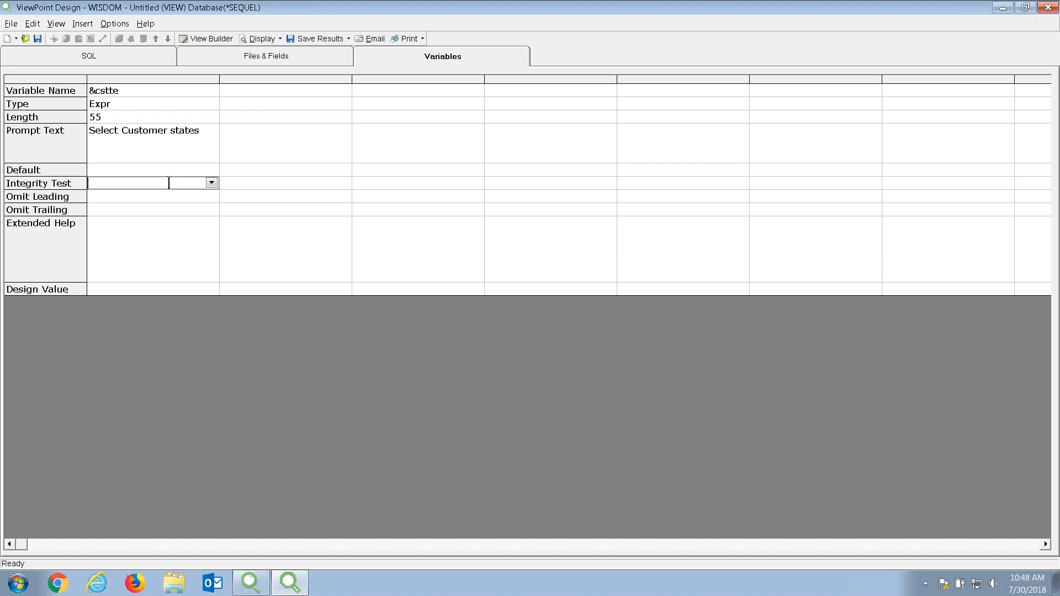
left_click(211, 182)
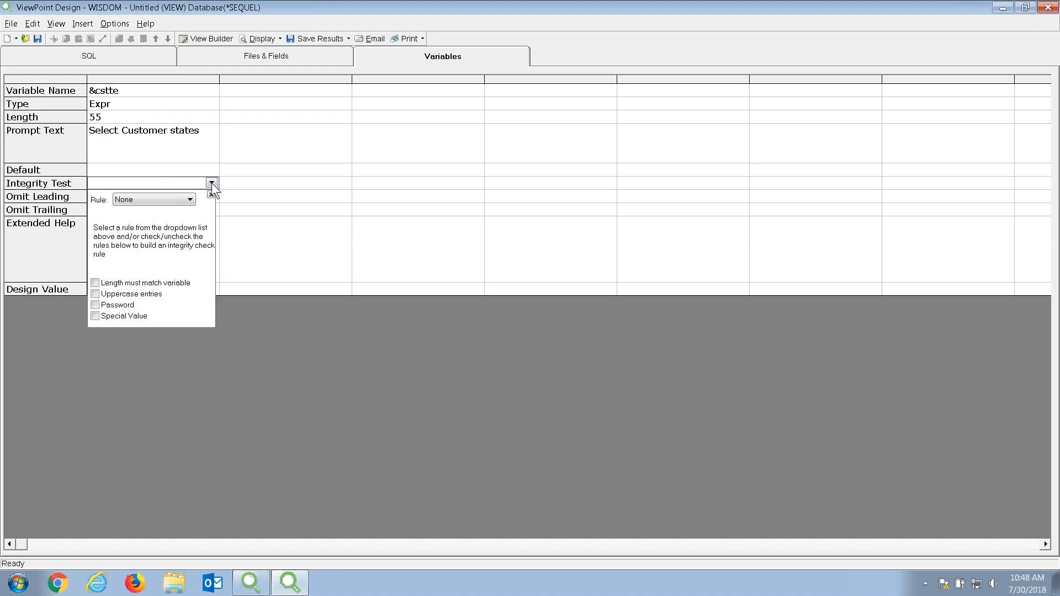
left_click(185, 200)
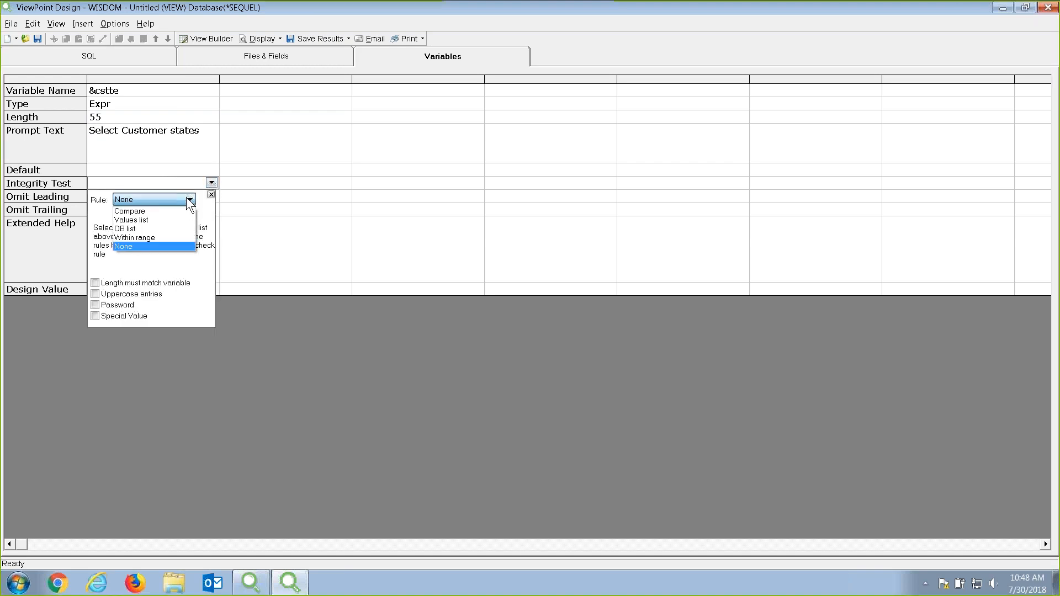
left_click(176, 229)
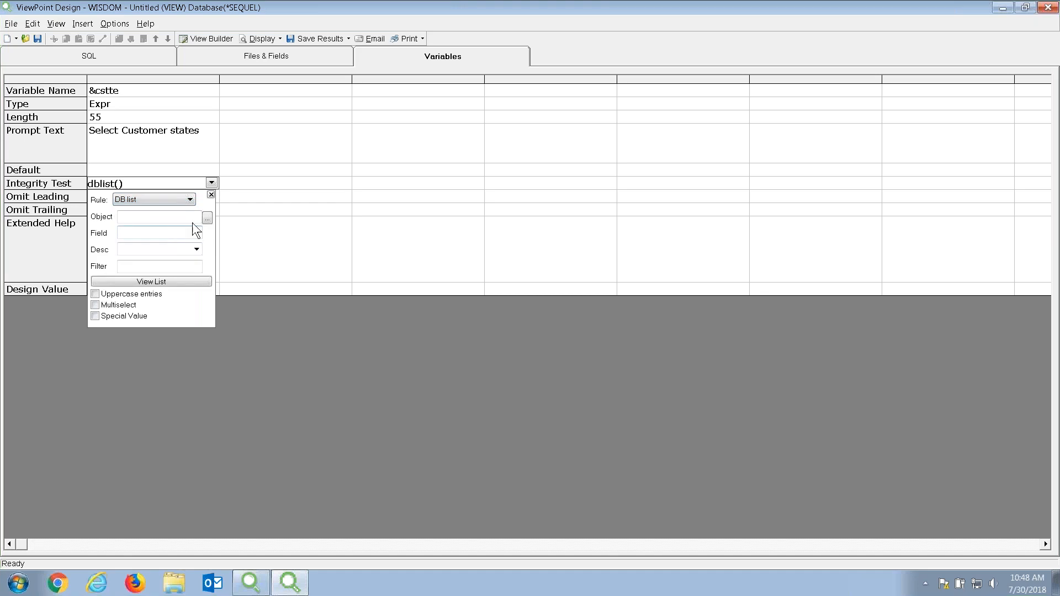
left_click(207, 218)
Choose file CUSTMAST in library SEQ_DEMO as the list source.
double_click(405, 175)
key("BackSpace")
type("SEQ")
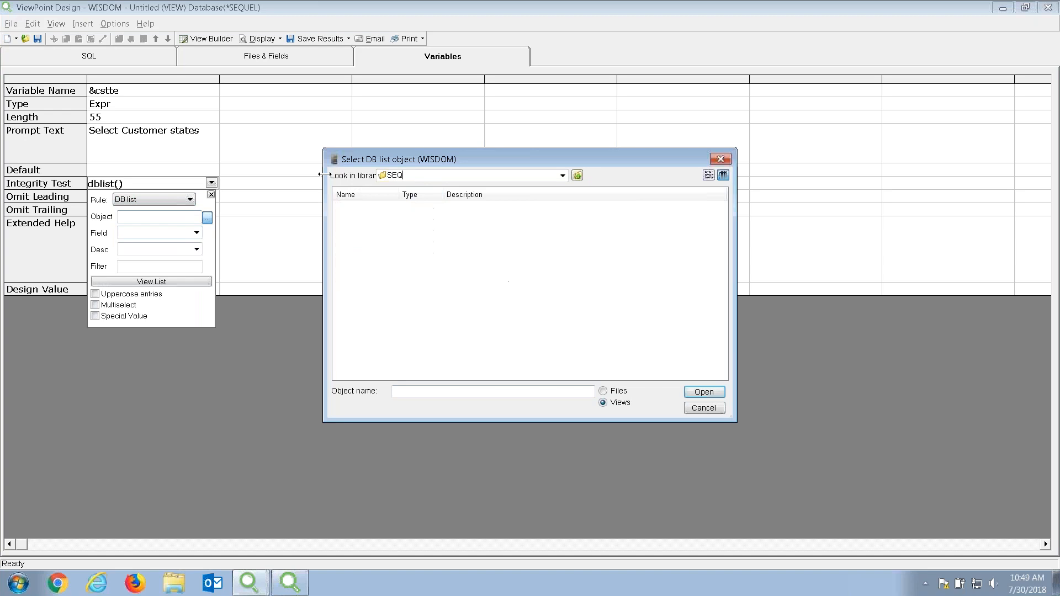
type("_DEMO")
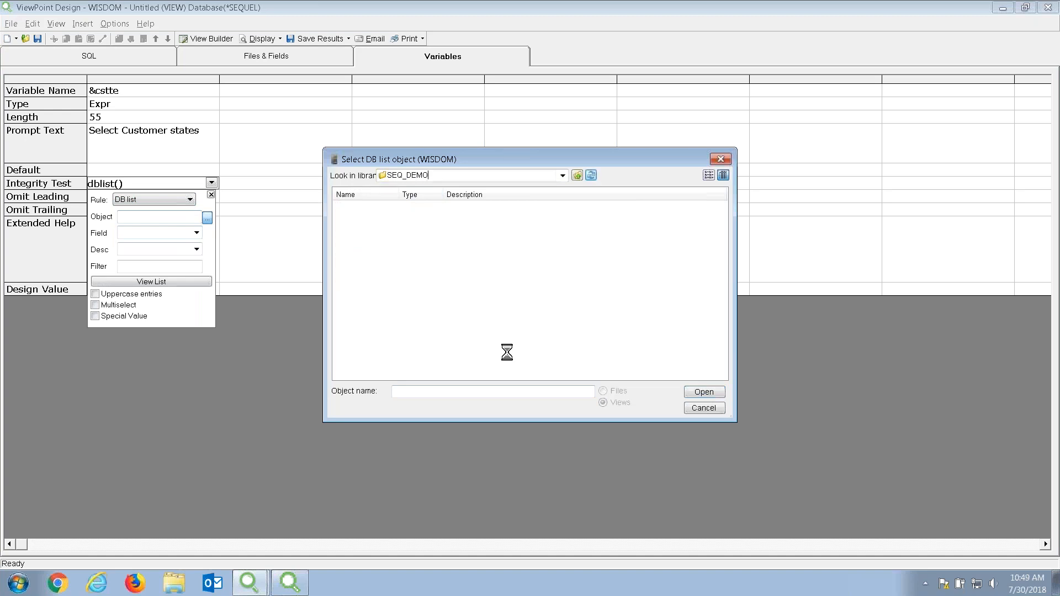
left_click(617, 392)
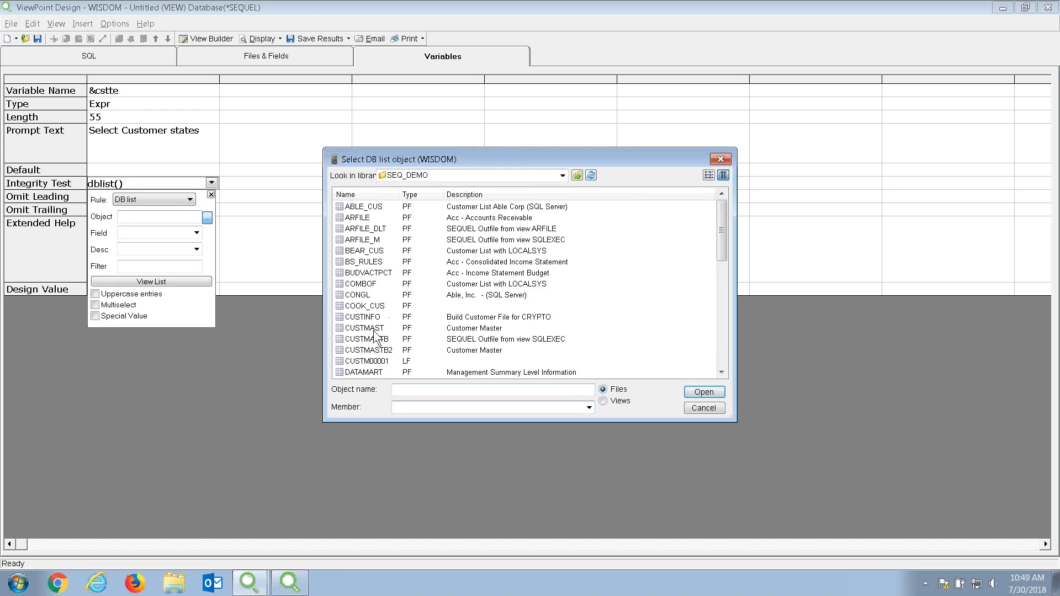
left_click(367, 329)
double_click(366, 329)
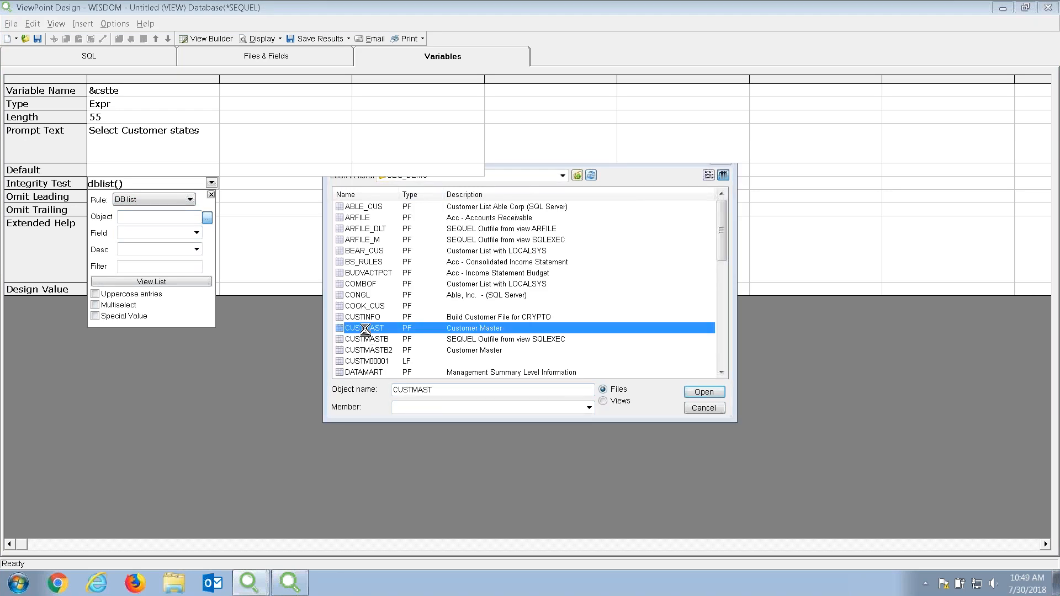
Use field CSTTE with Multiselect and Quote values enabled, and display the prompt.
left_click(196, 232)
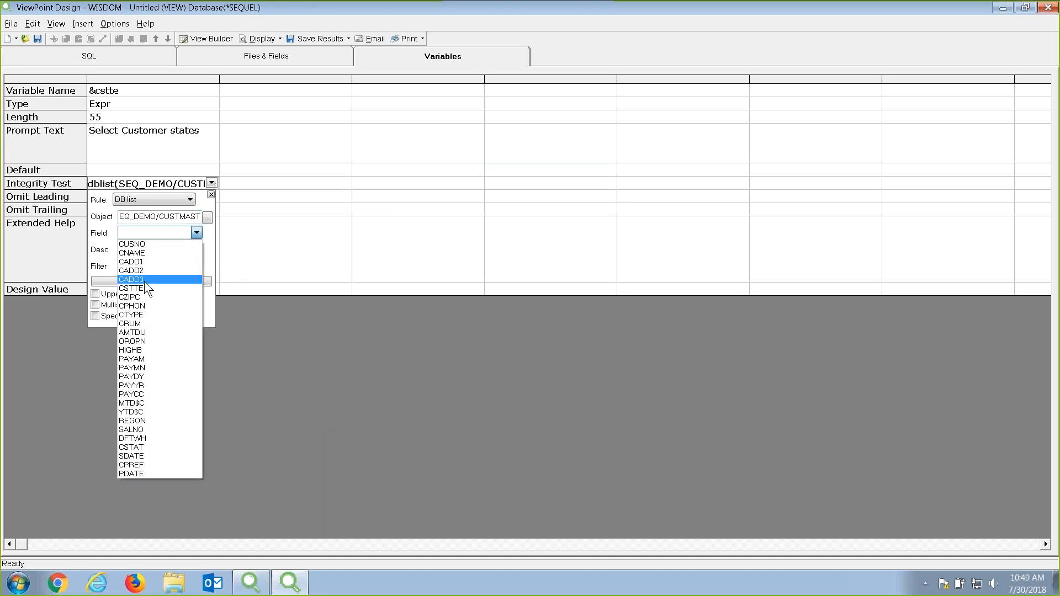
left_click(143, 288)
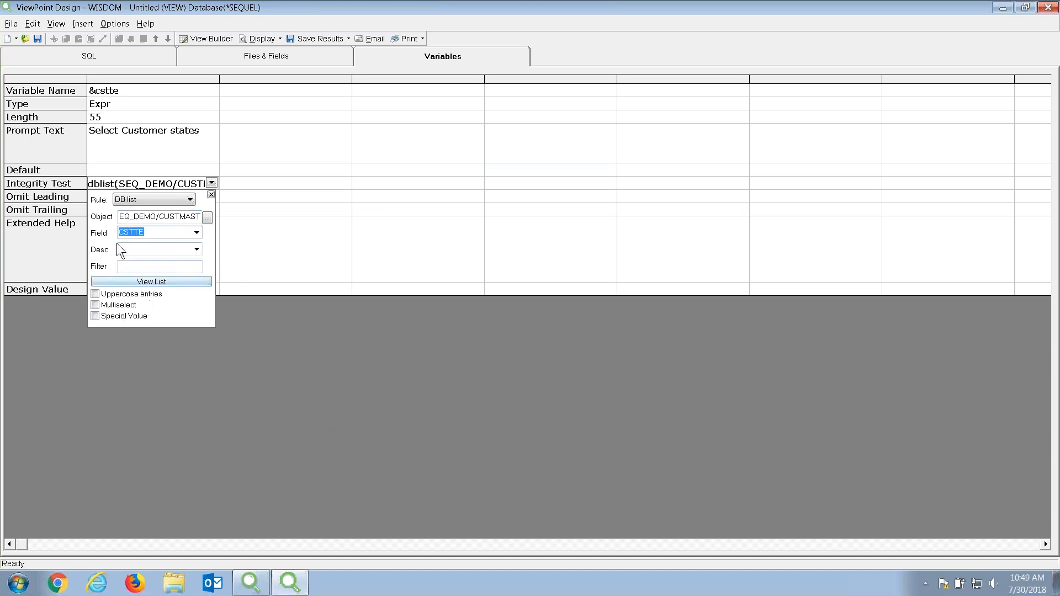
left_click(95, 305)
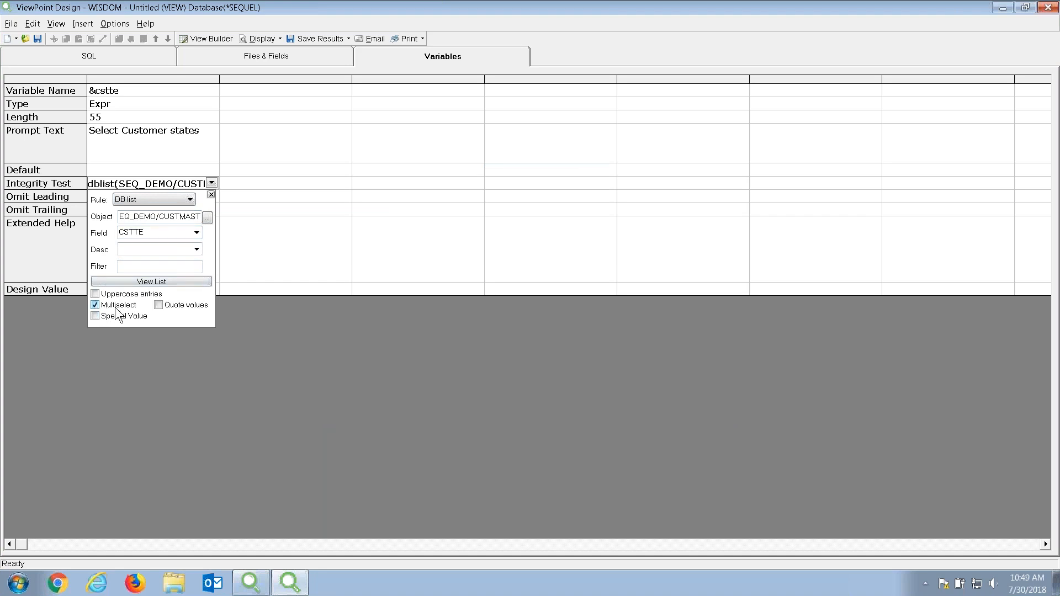
left_click(159, 306)
left_click(261, 39)
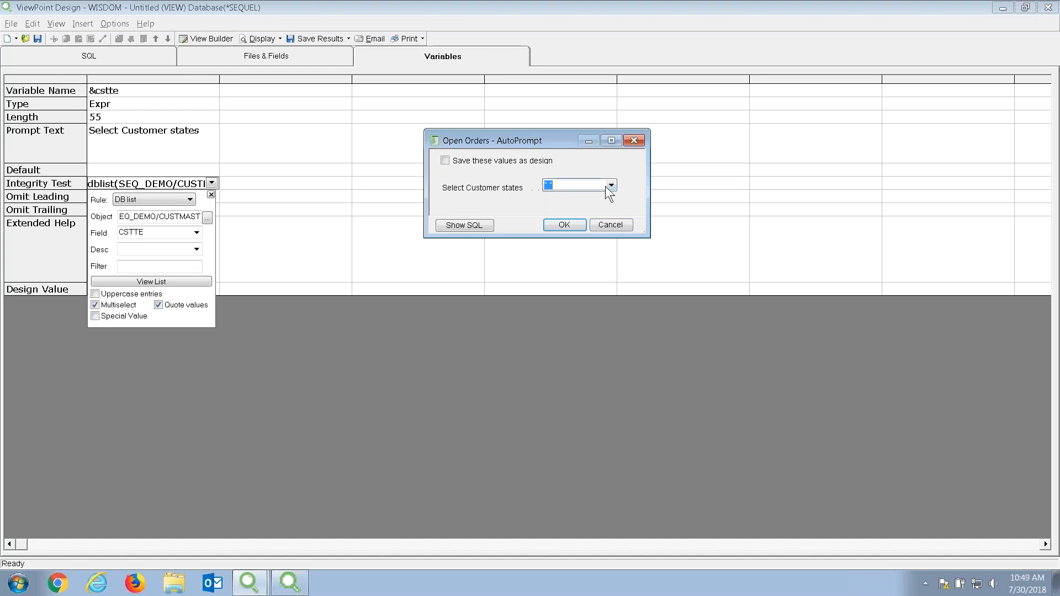
Select states AZ, CA, CO and CT in the prompt and run the view.
left_click(609, 185)
mouse_move(611, 212)
left_mouse_down()
mouse_move(612, 240)
mouse_move(607, 205)
left_mouse_up()
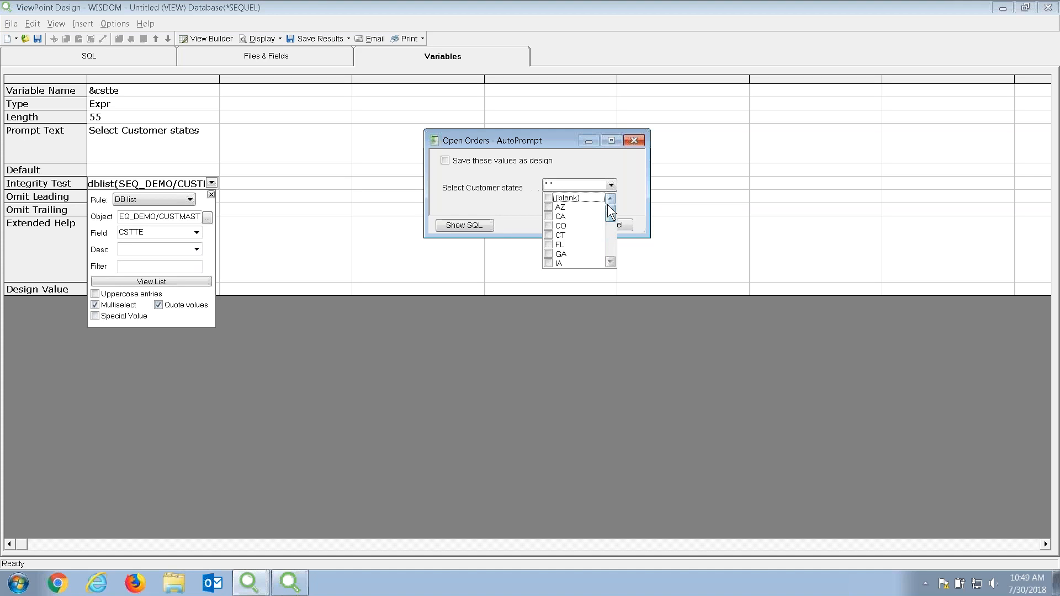
left_click(548, 207)
left_click(548, 216)
left_click(548, 226)
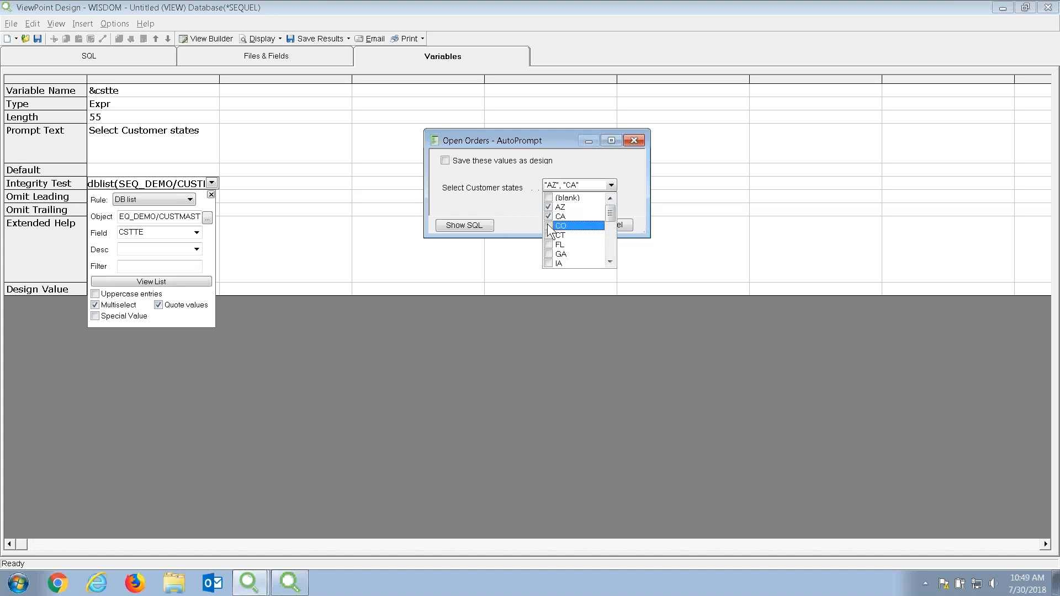
left_click(549, 235)
left_click(531, 223)
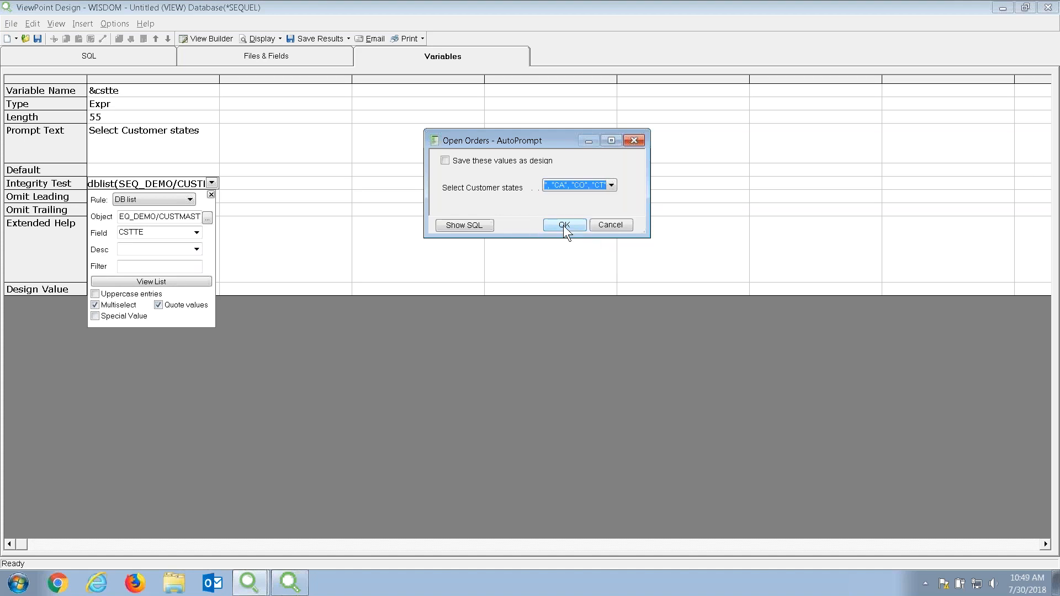
left_click(563, 225)
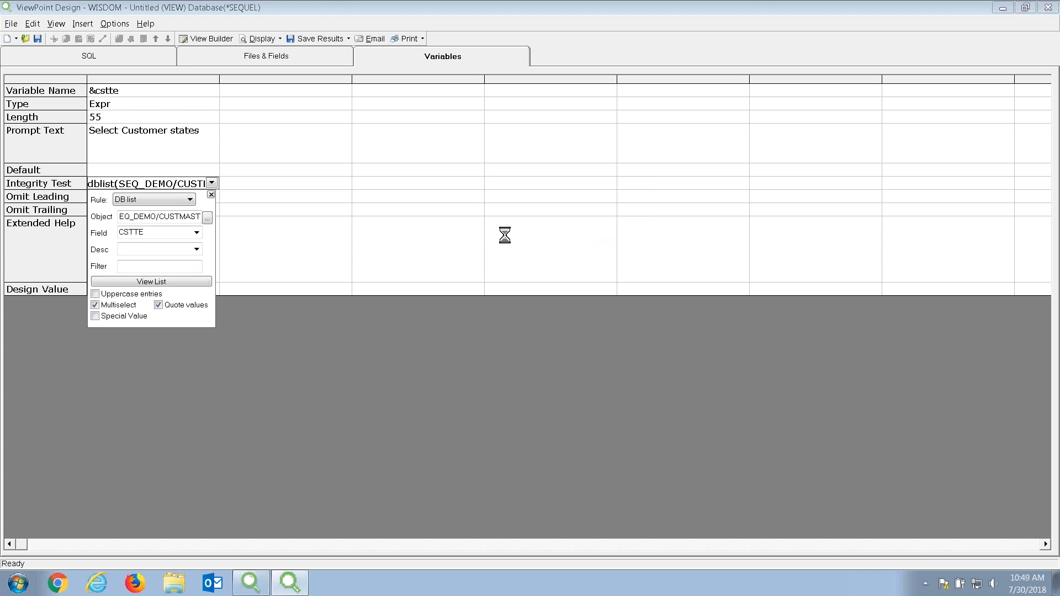
Review the 33-row order results and close the results window.
left_click_drag(308, 100, 577, 84)
scroll(388, 352, "down", 1)
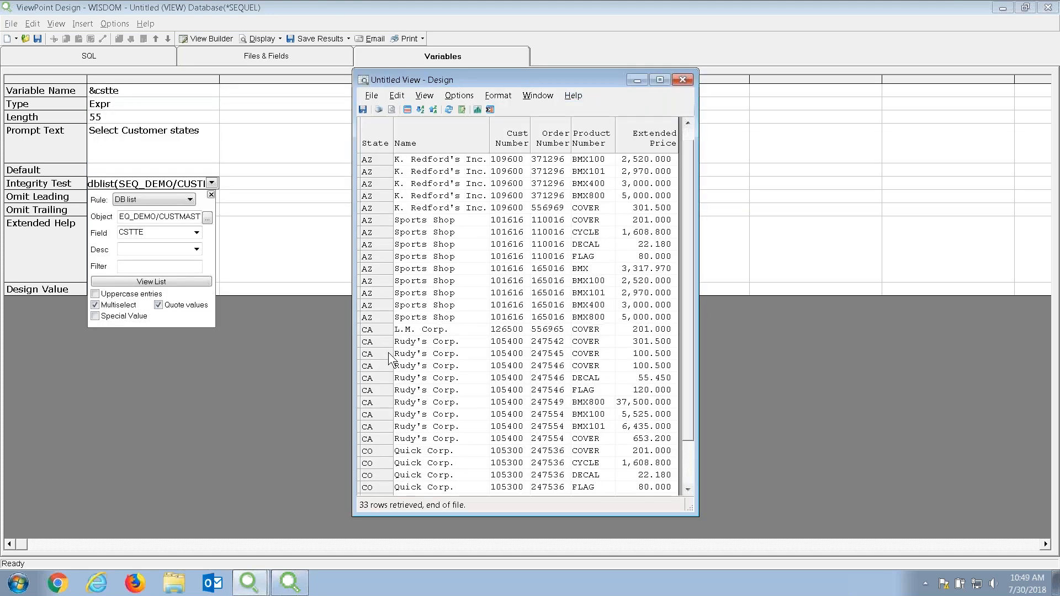
scroll(389, 353, "down", 4)
scroll(389, 355, "up", 5)
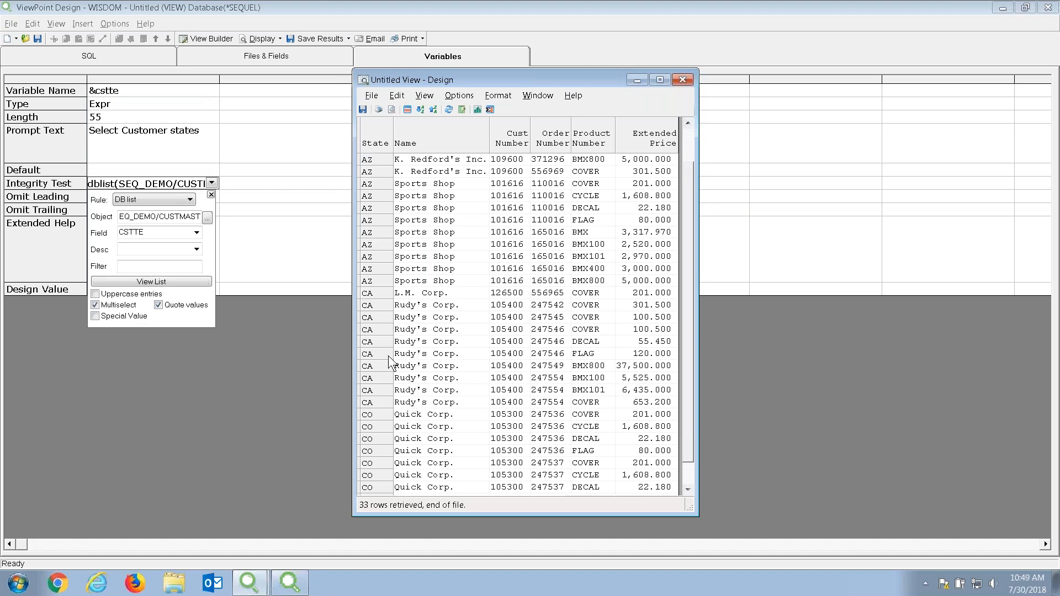
left_click(683, 80)
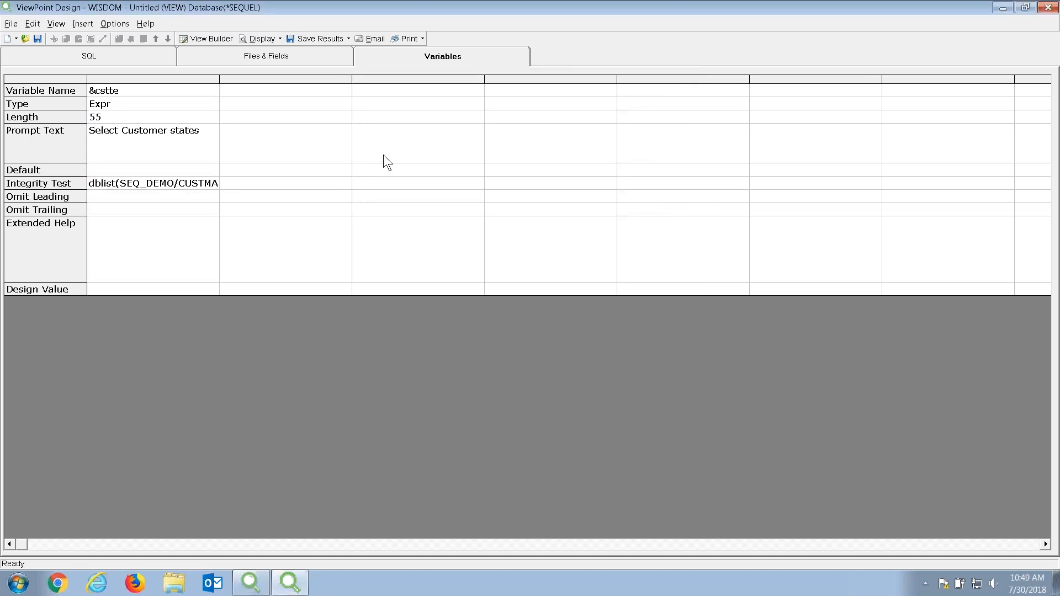
Save the view as ORDERV described 'Open Orders State Select', then close the designer.
left_click(38, 38)
left_click(485, 374)
type("ORDERV")
key("Tab")
key("End")
type("State Selec")
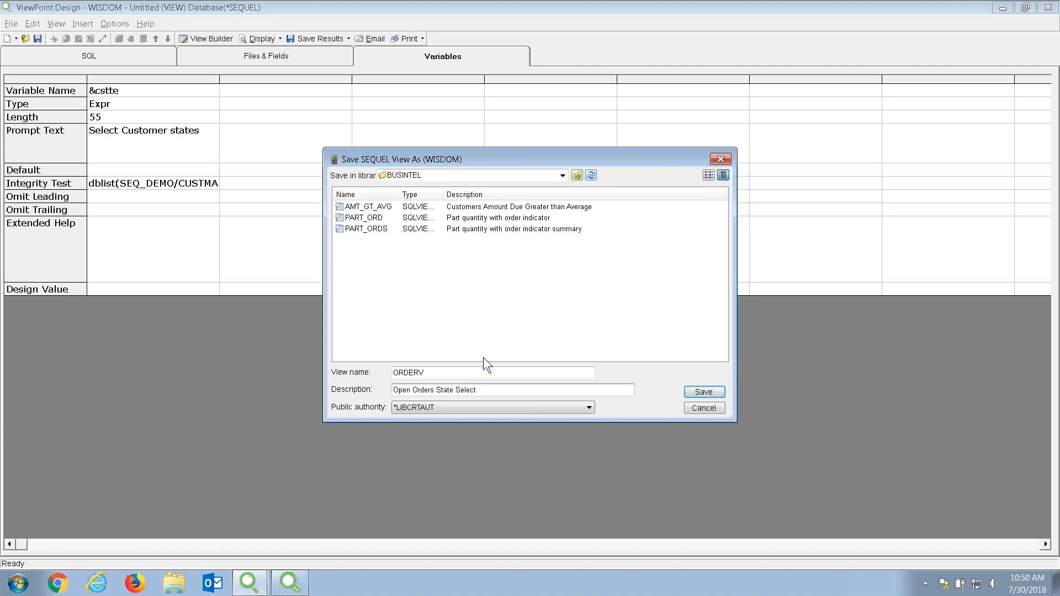
left_click(698, 393)
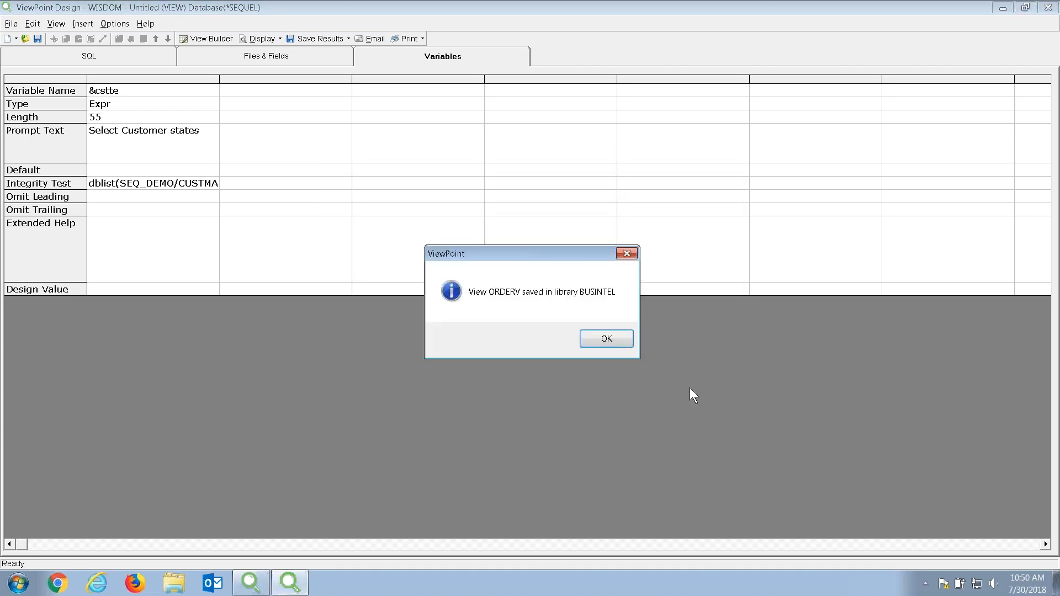
left_click(602, 339)
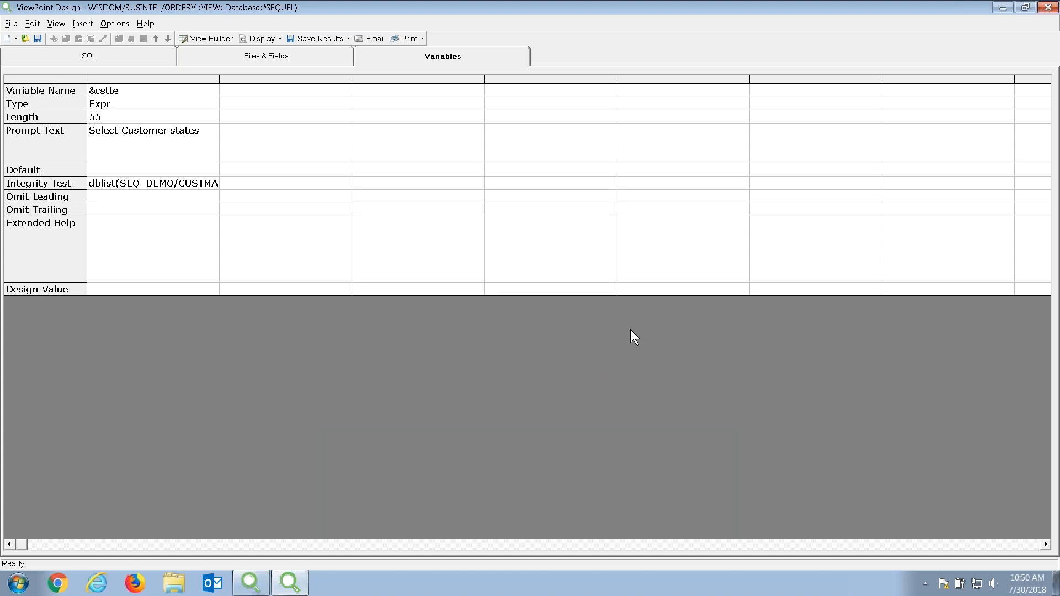
left_click(1058, 191)
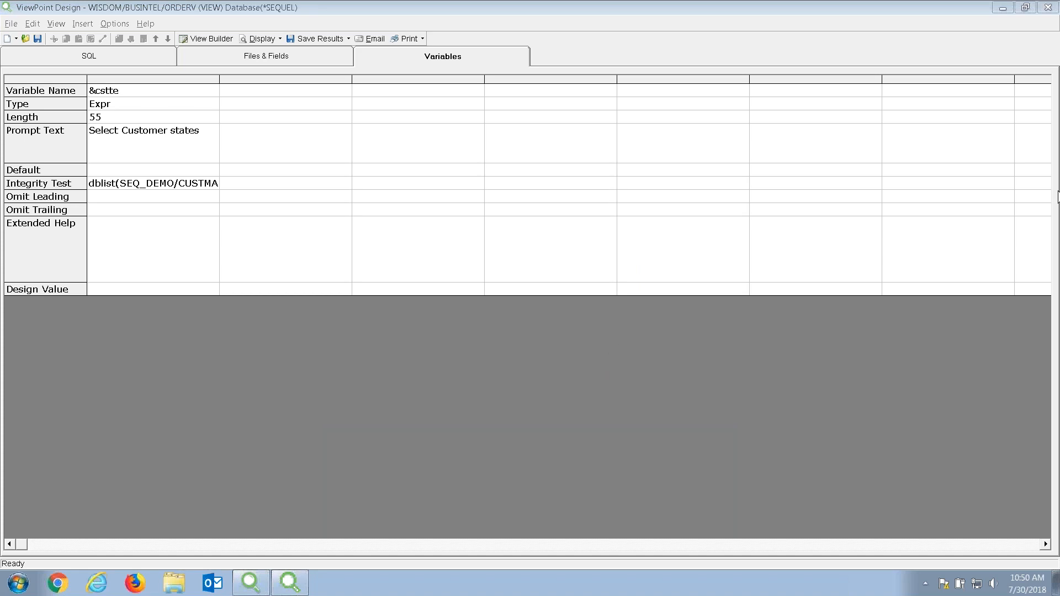
left_click(1047, 8)
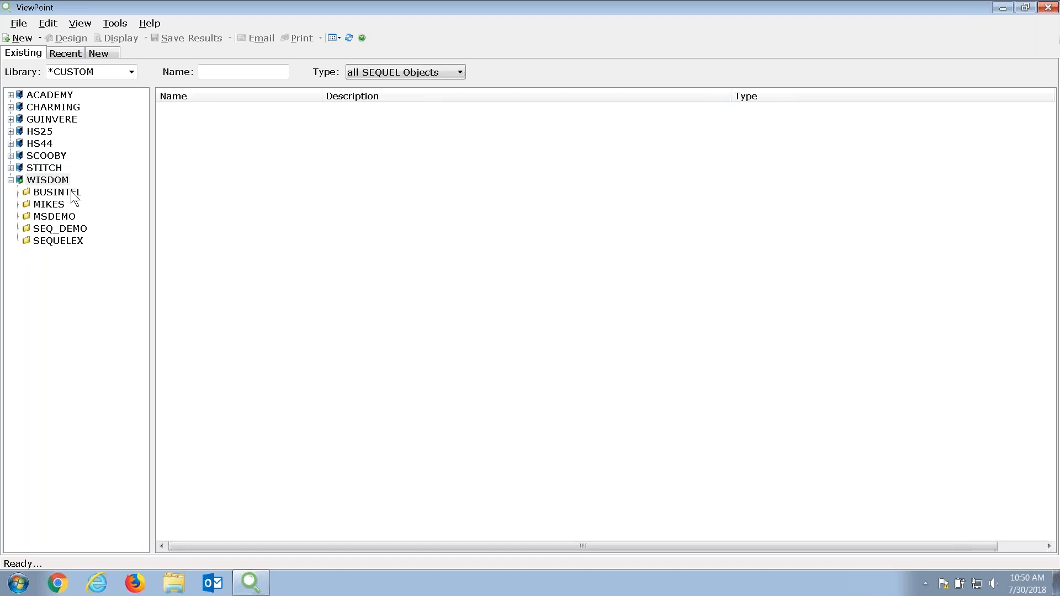
Open the SEQ_DEMO library under WISDOM and scroll through its objects.
left_click(68, 229)
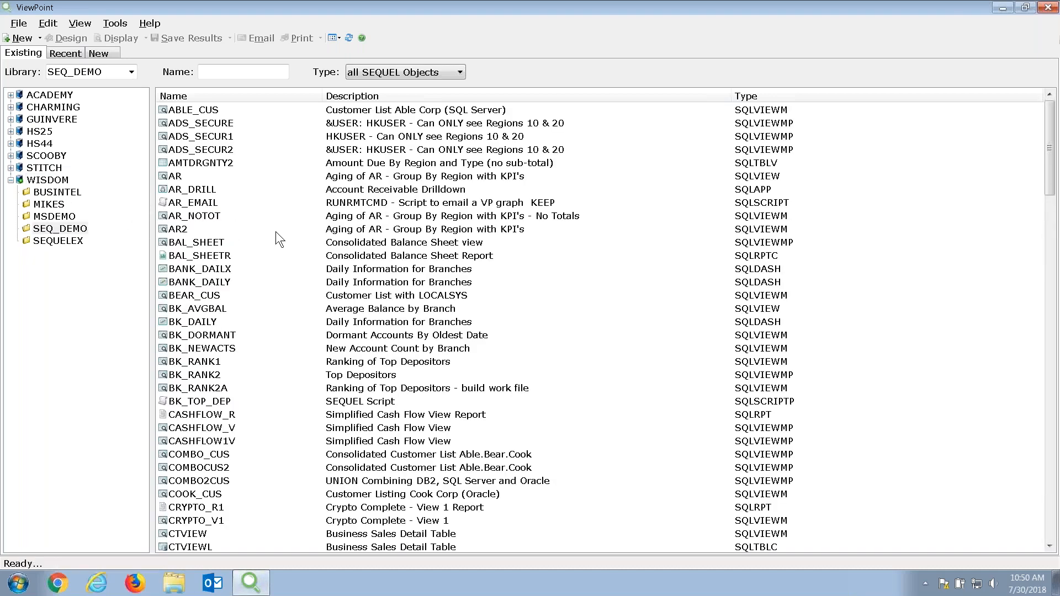
scroll(311, 243, "down", 6)
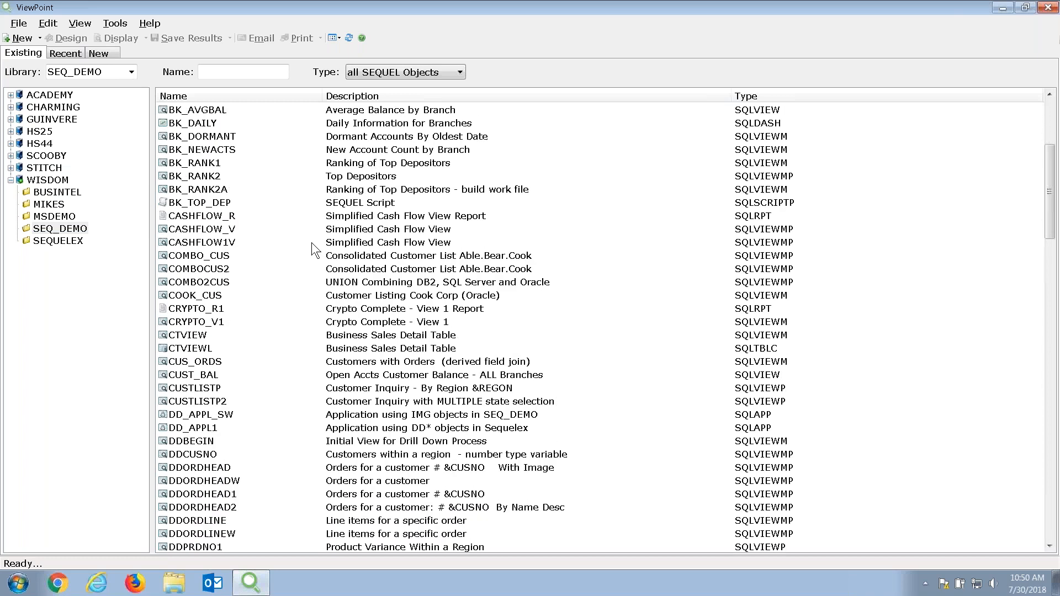
scroll(312, 243, "down", 5)
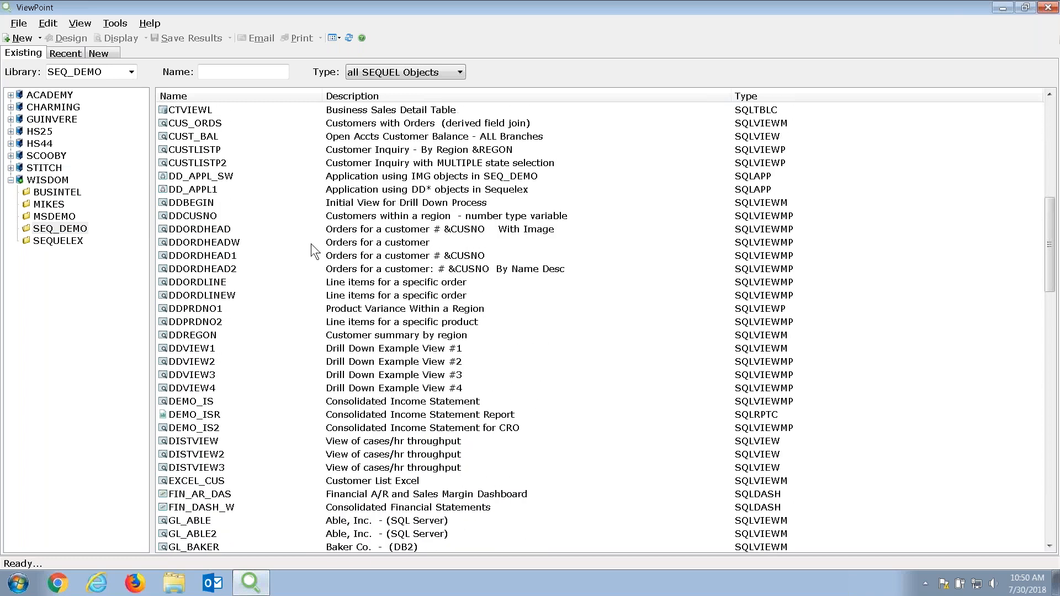
scroll(310, 243, "down", 4)
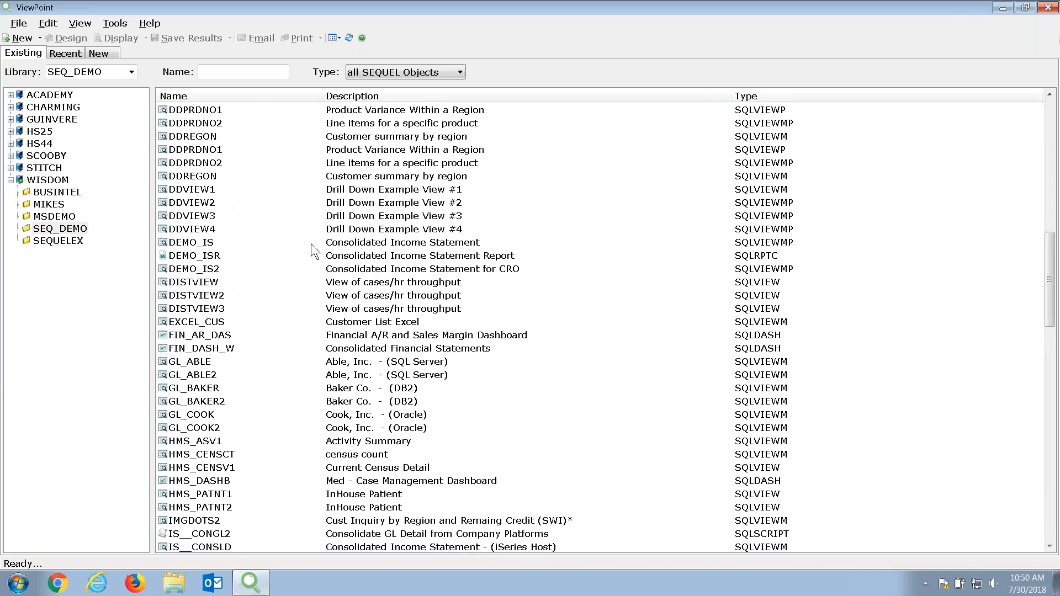
scroll(310, 243, "up", 9)
scroll(310, 243, "up", 1)
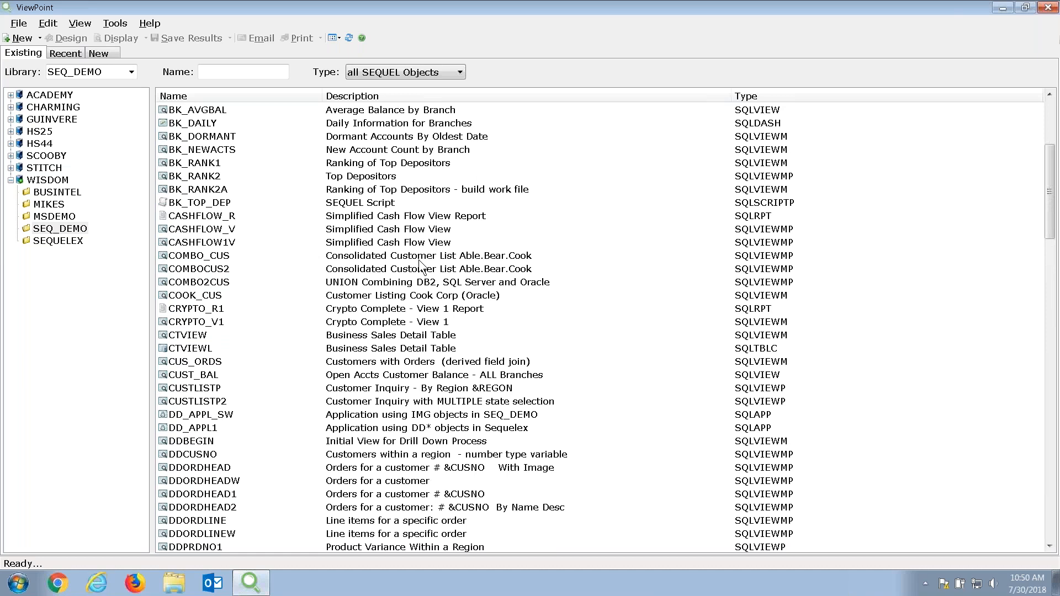
scroll(419, 266, "up", 4)
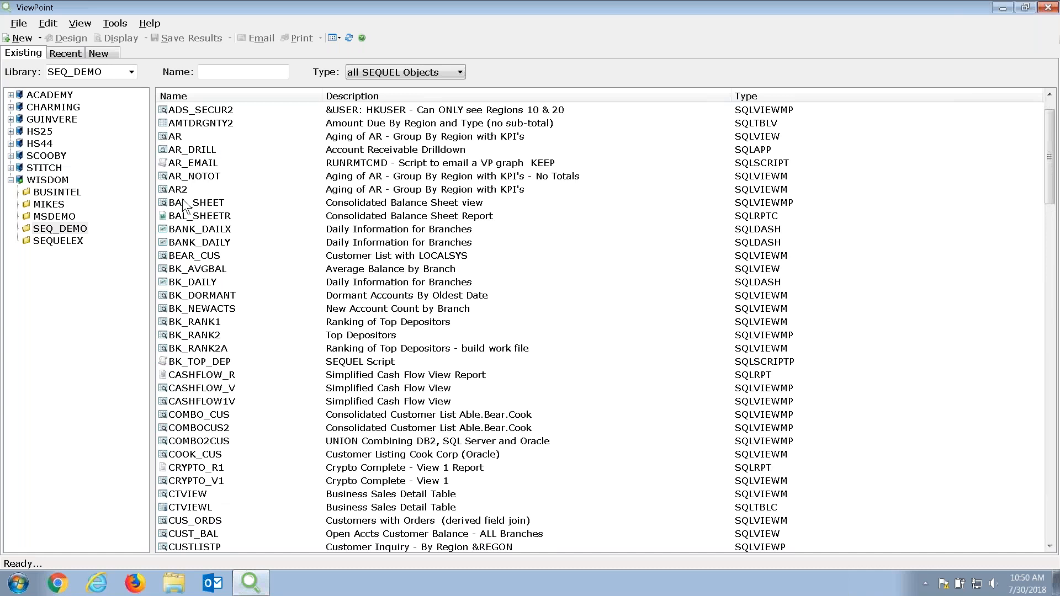
Prepare an email of AR's results as Excel 2007 .xlsx, check scheduling, then cancel.
left_click(174, 139)
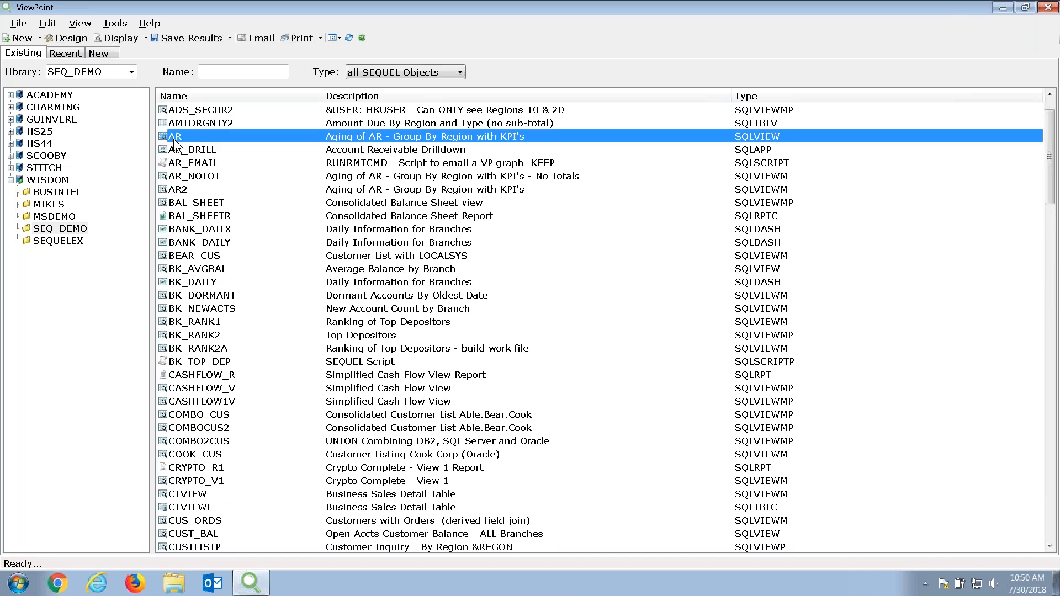
right_click(225, 137)
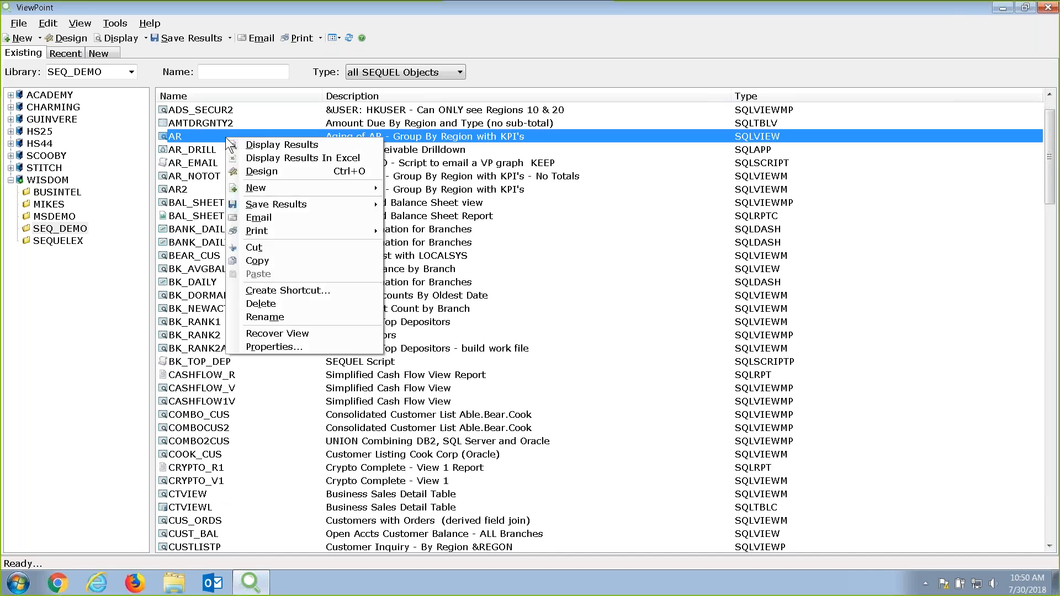
left_click(258, 218)
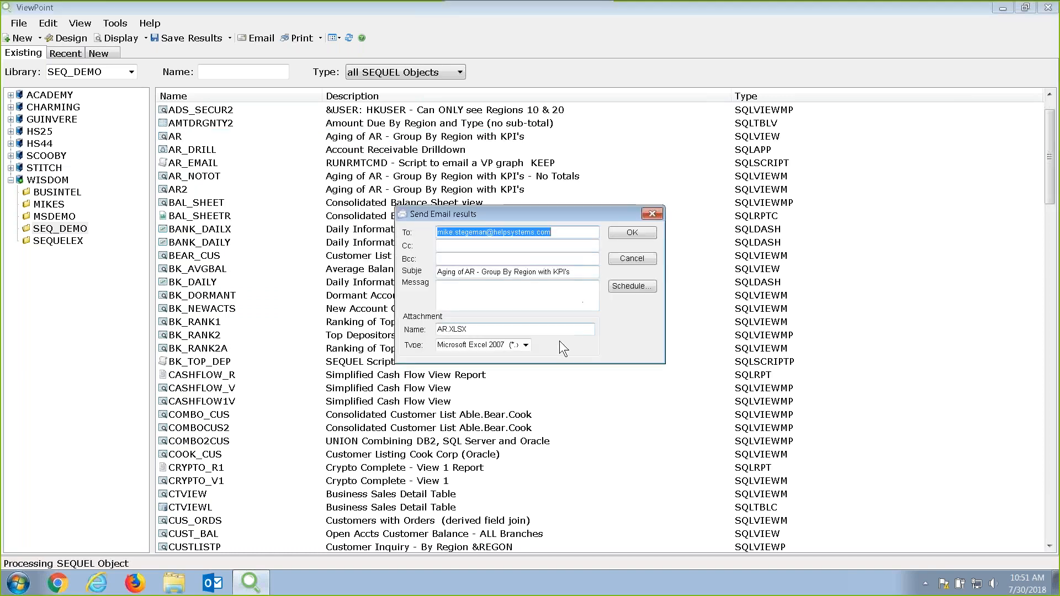
left_click(527, 345)
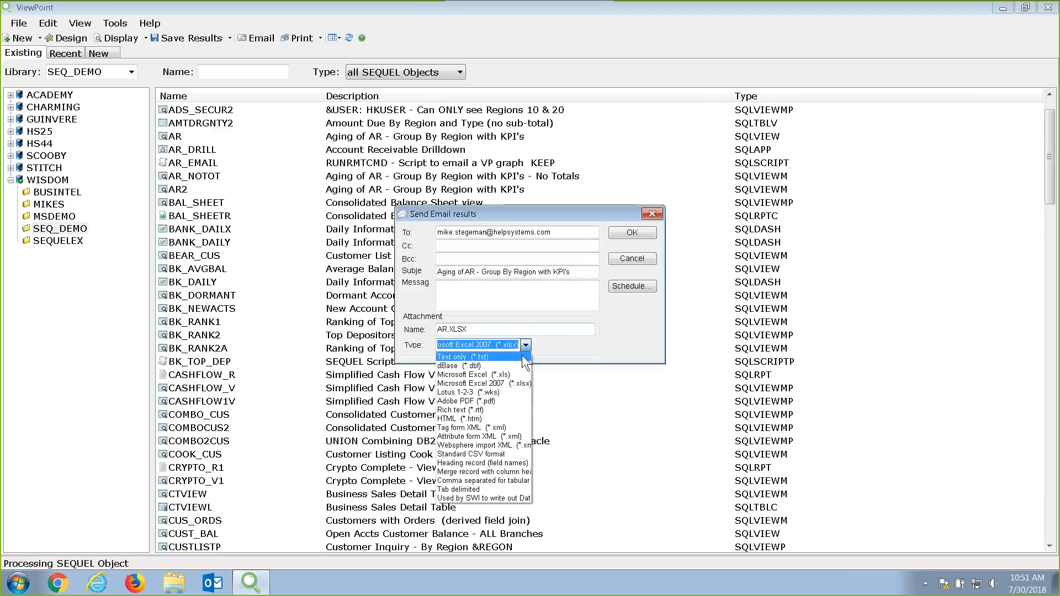
left_click(526, 385)
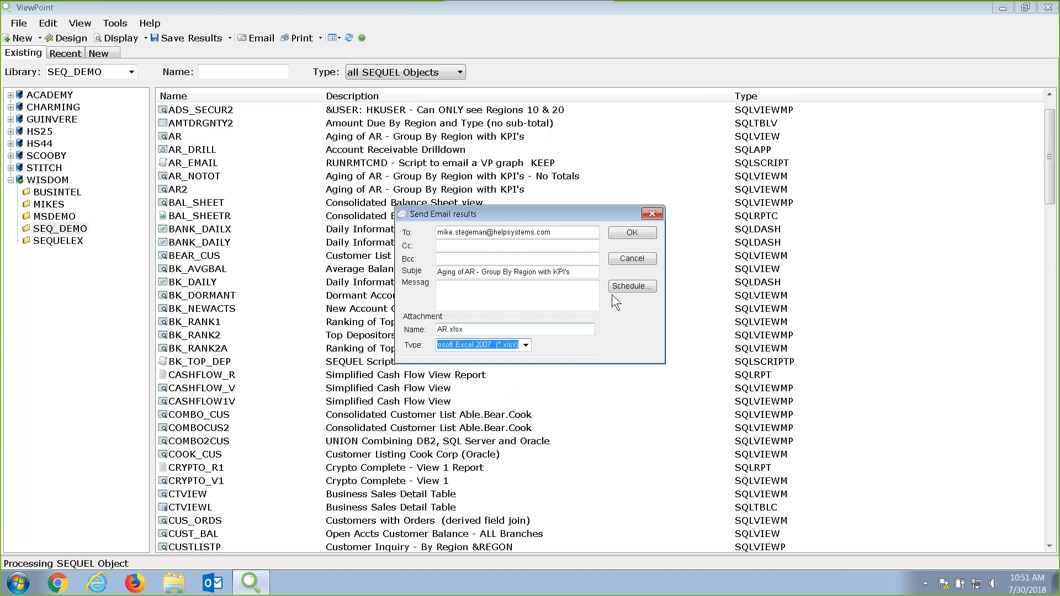
left_click(644, 285)
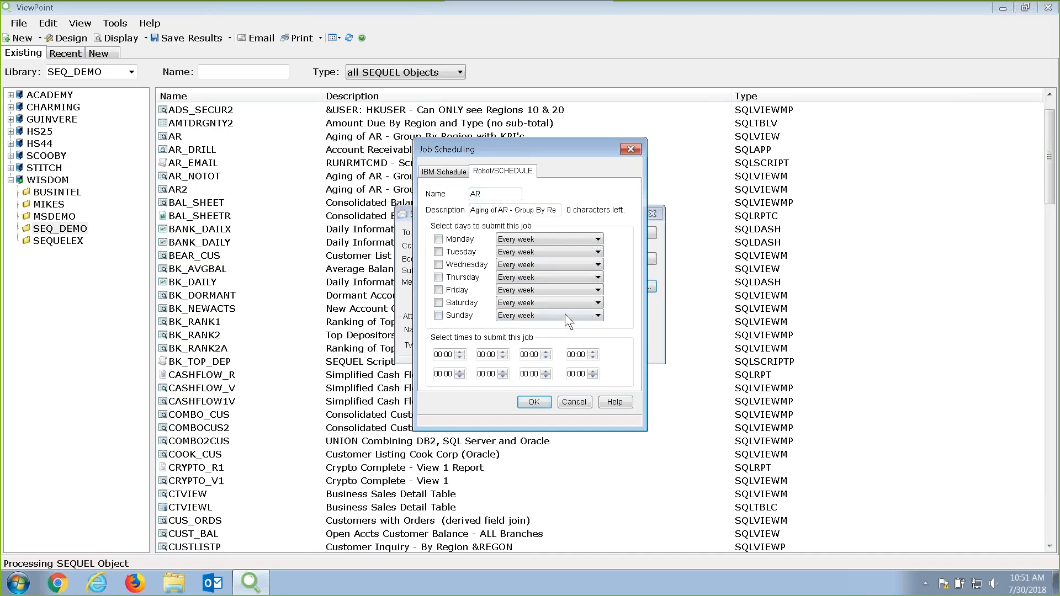
left_click(581, 402)
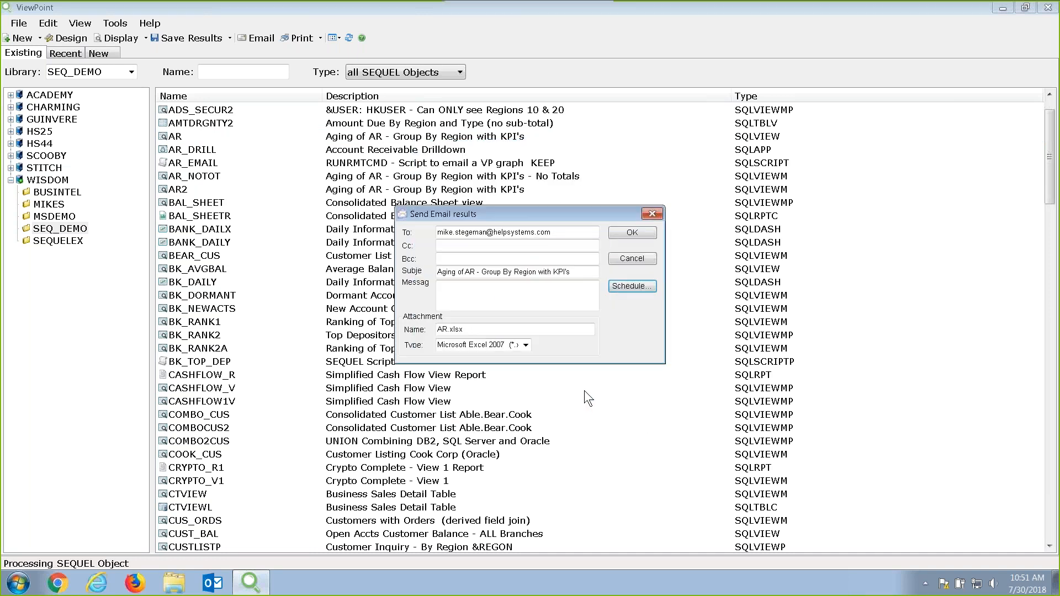
left_click(620, 257)
Start saving AR's results as an Excel 2007 PC file, then cancel.
right_click(237, 138)
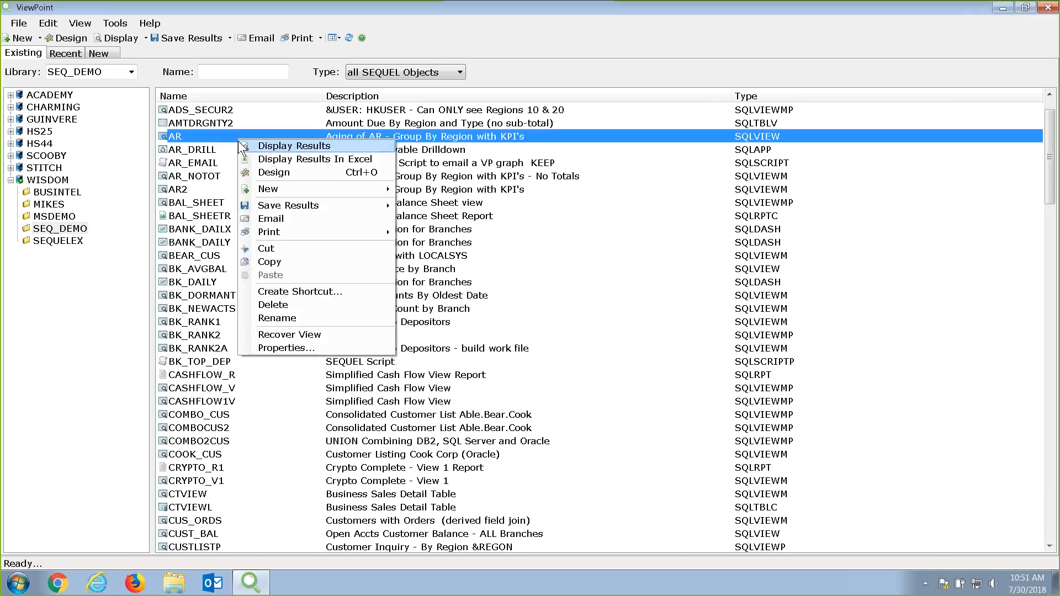
mouse_move(267, 208)
left_click(433, 206)
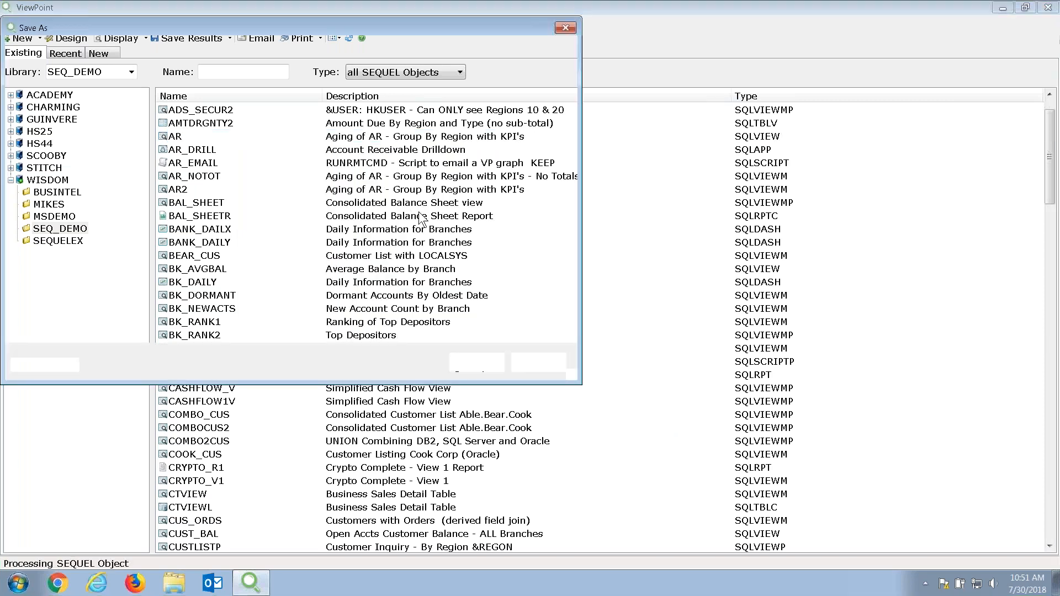
left_click(568, 332)
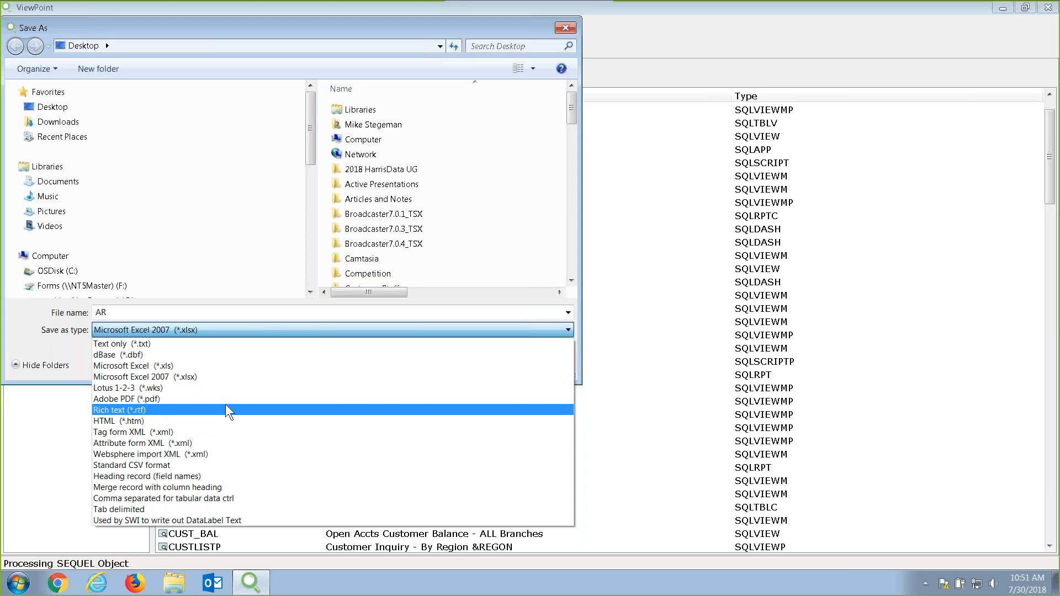
left_click(215, 378)
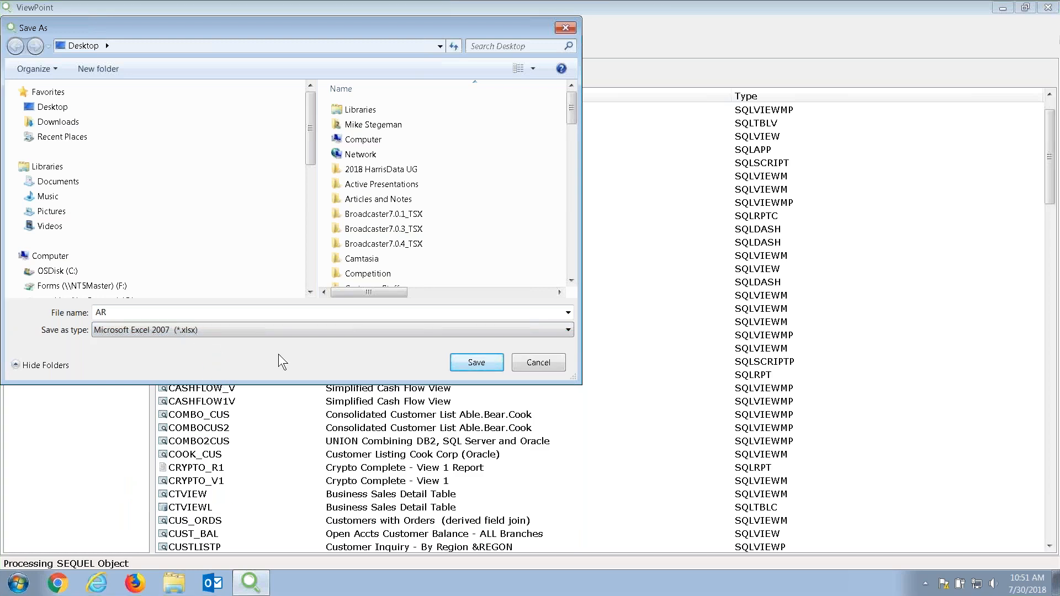
left_click(538, 363)
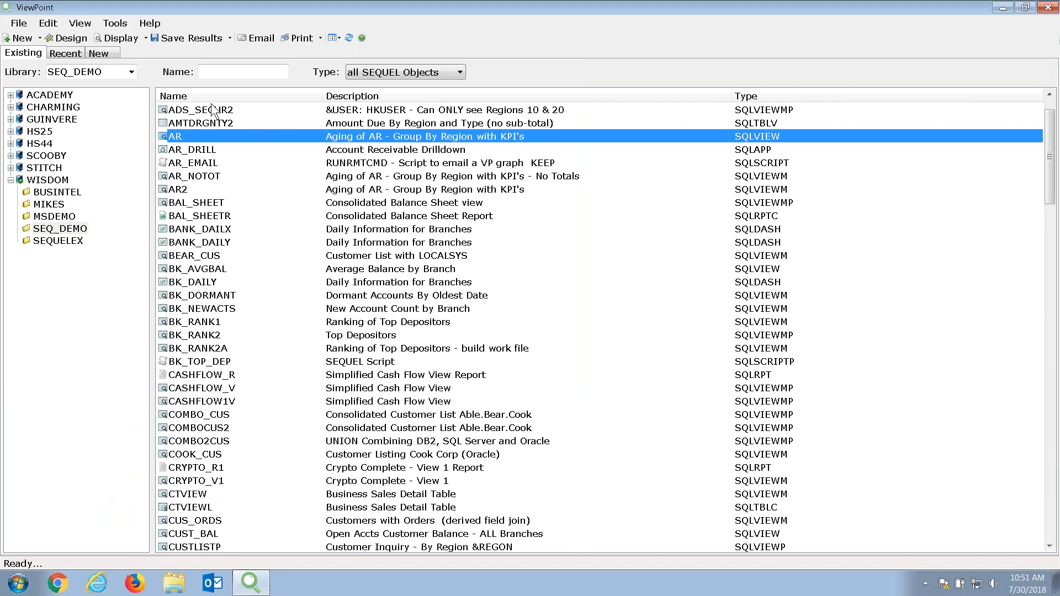
right_click(196, 137)
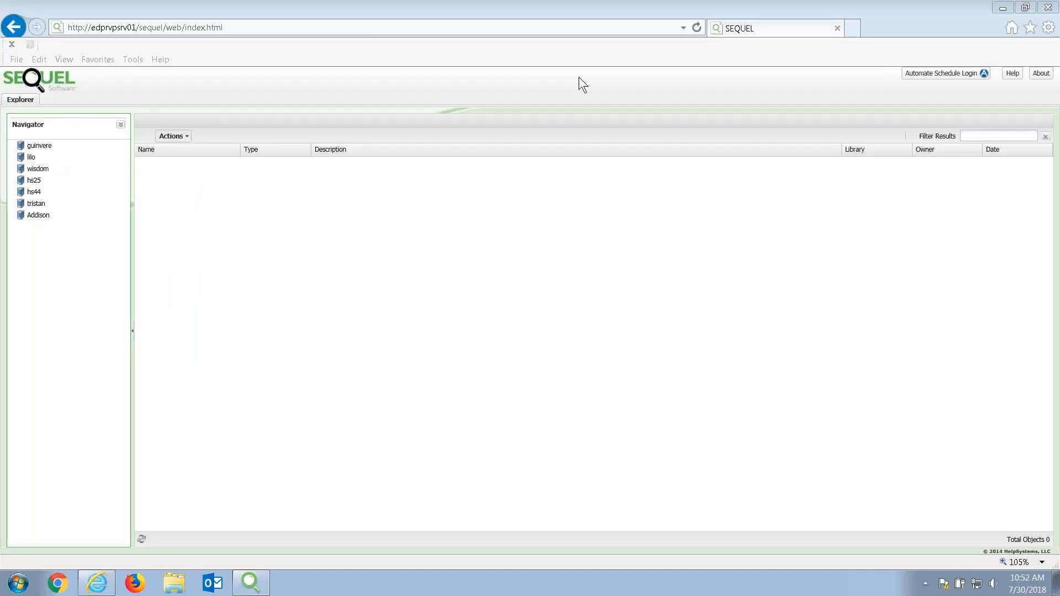
Sign into the wisdom system and list the BUSINTEL library's objects.
left_click(34, 169)
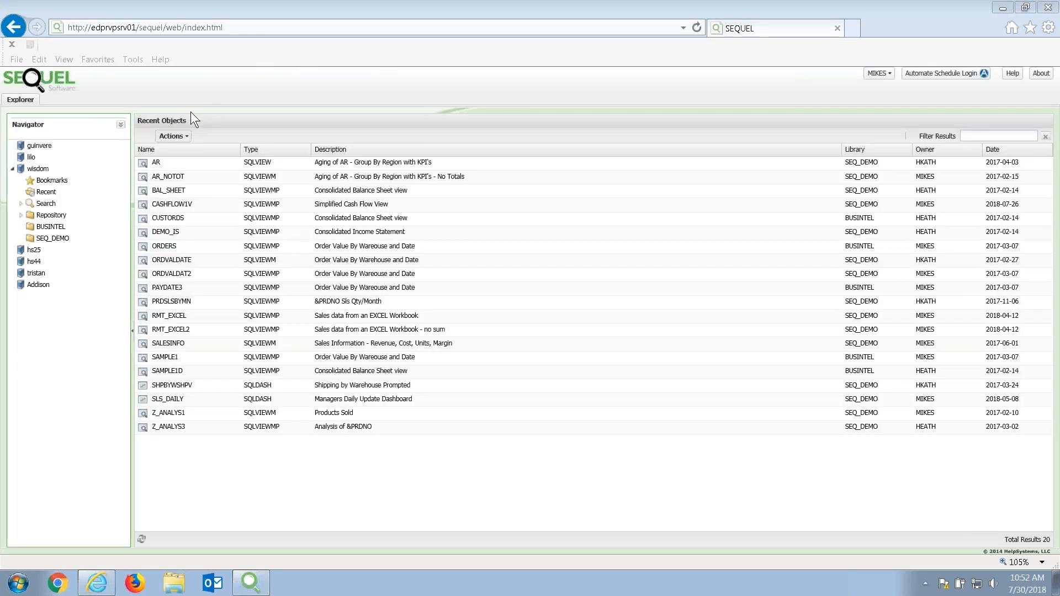
left_click(47, 234)
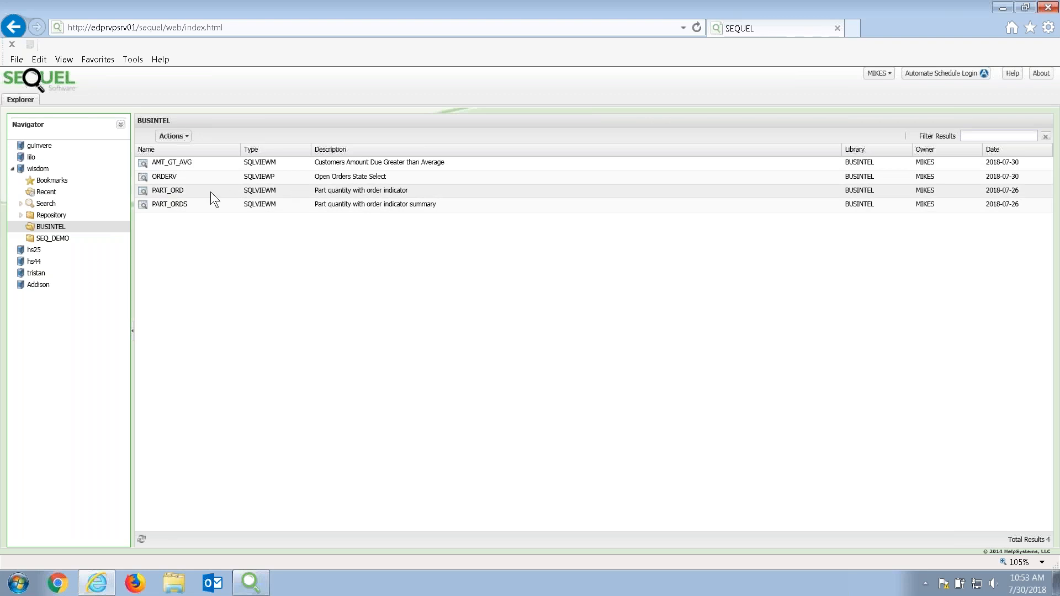
Browse PART_ORD's Save Results options and open its Email Results form.
right_click(176, 190)
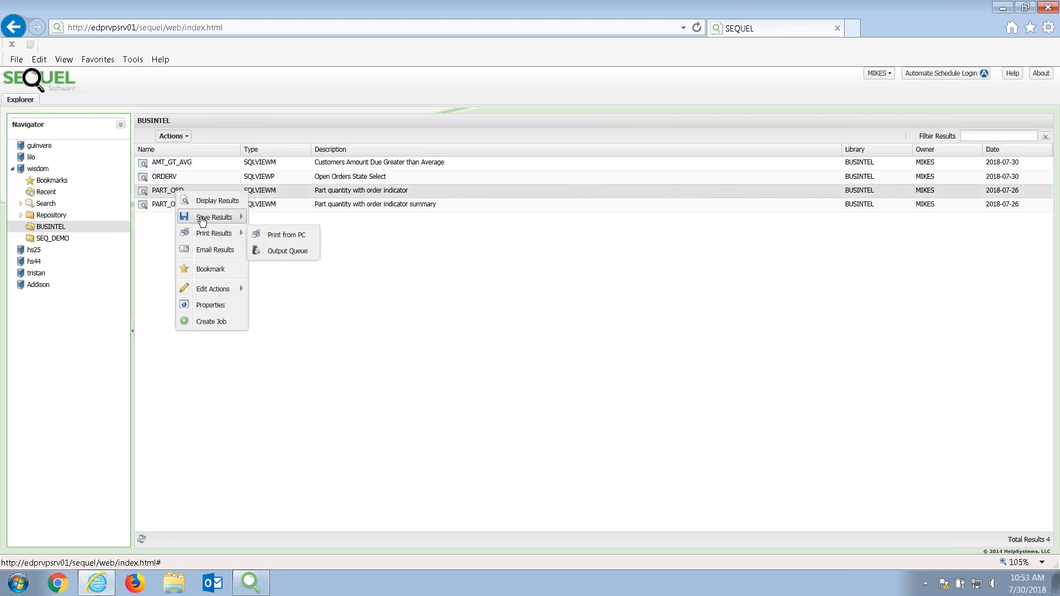
mouse_move(203, 221)
mouse_move(294, 223)
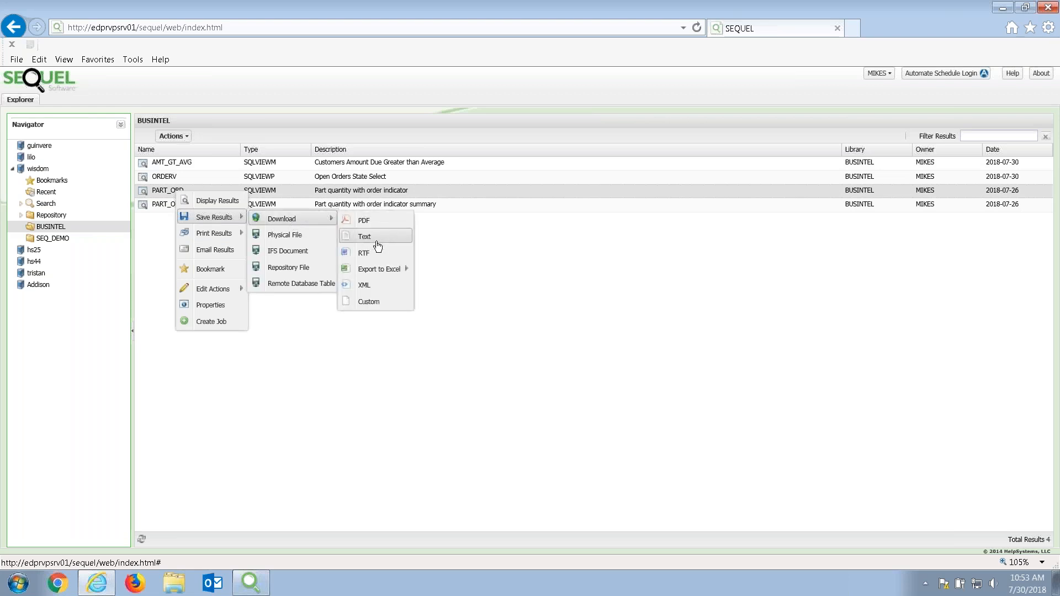
mouse_move(381, 269)
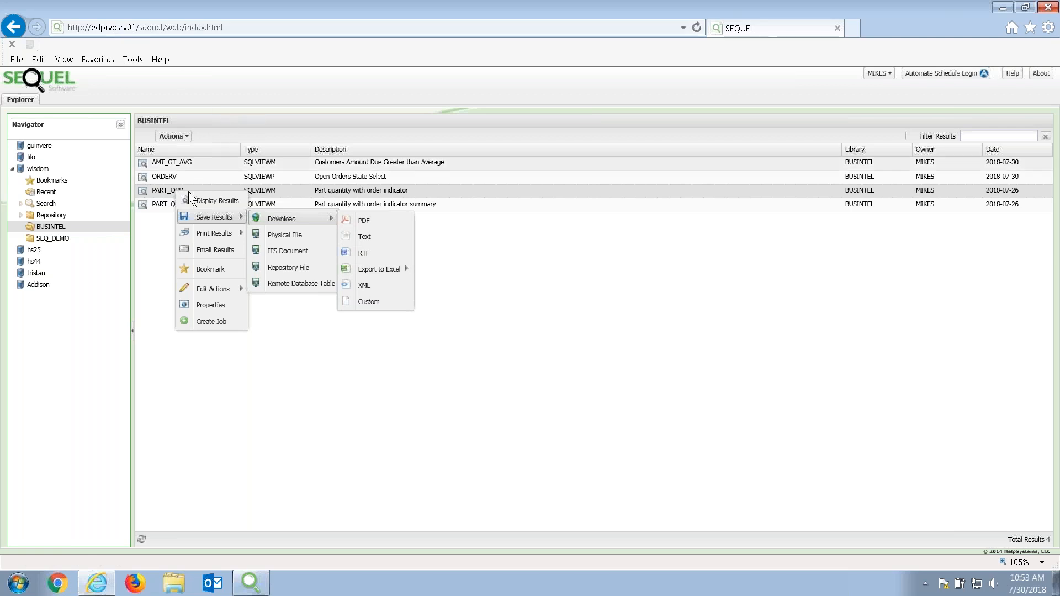
left_click(214, 253)
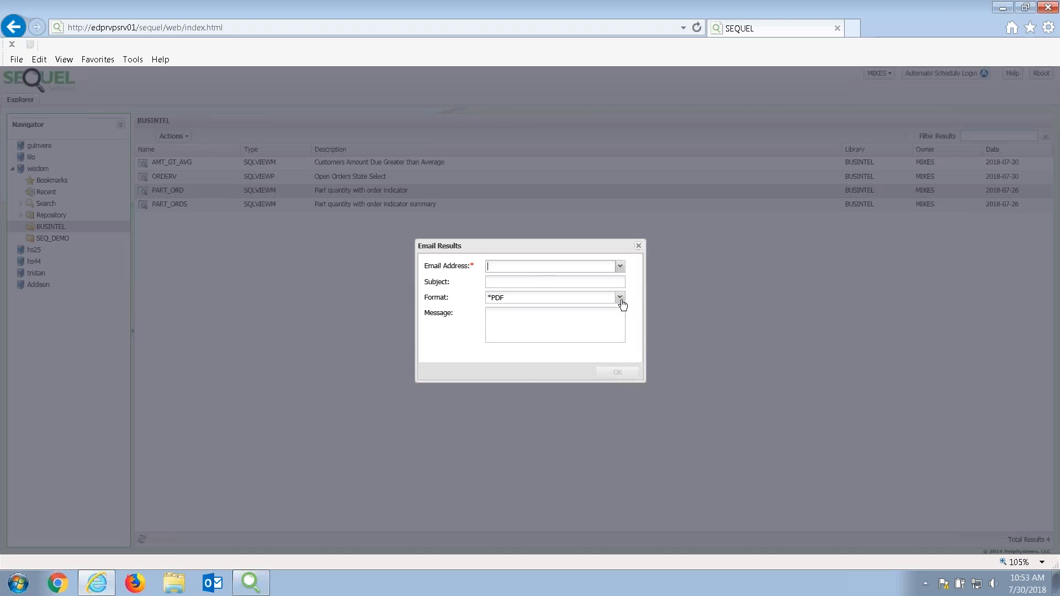
Set the email attachment format to XLSX, close the form unsent, and switch to Excel.
left_click(620, 298)
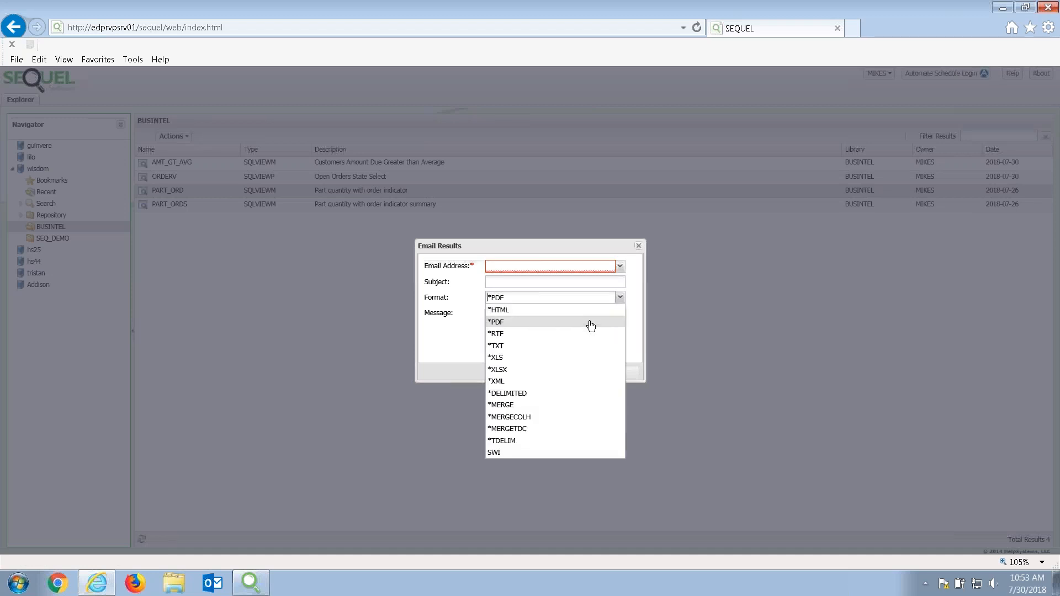
left_click(549, 370)
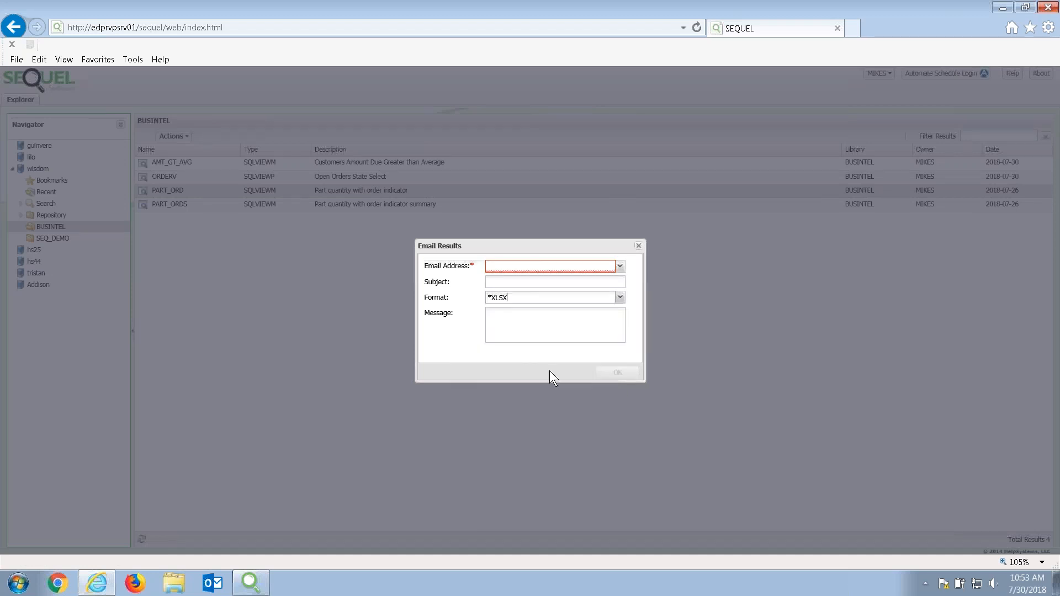
left_click(638, 247)
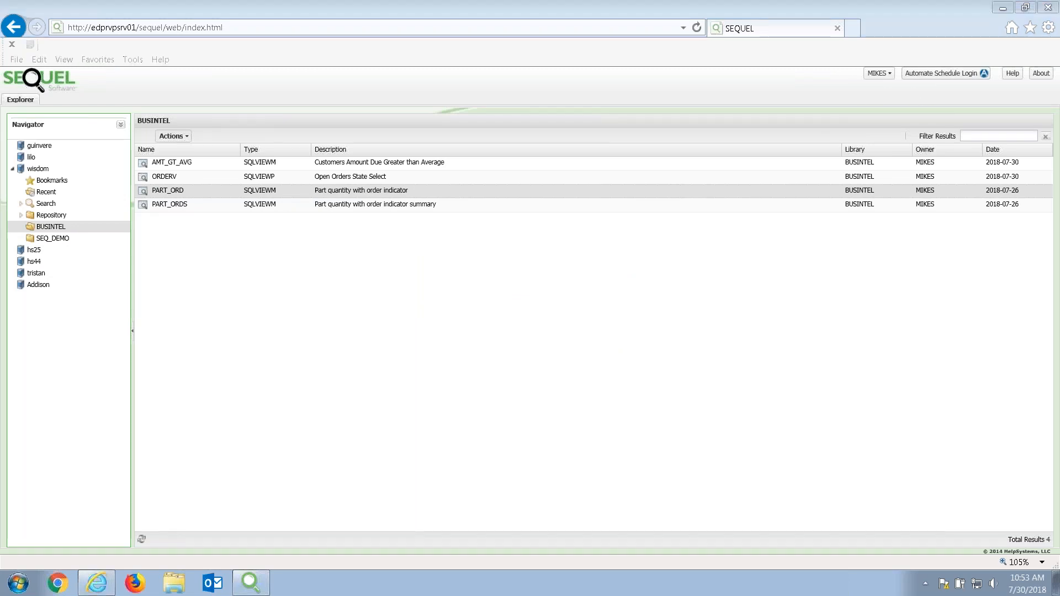
key("alt+Tab")
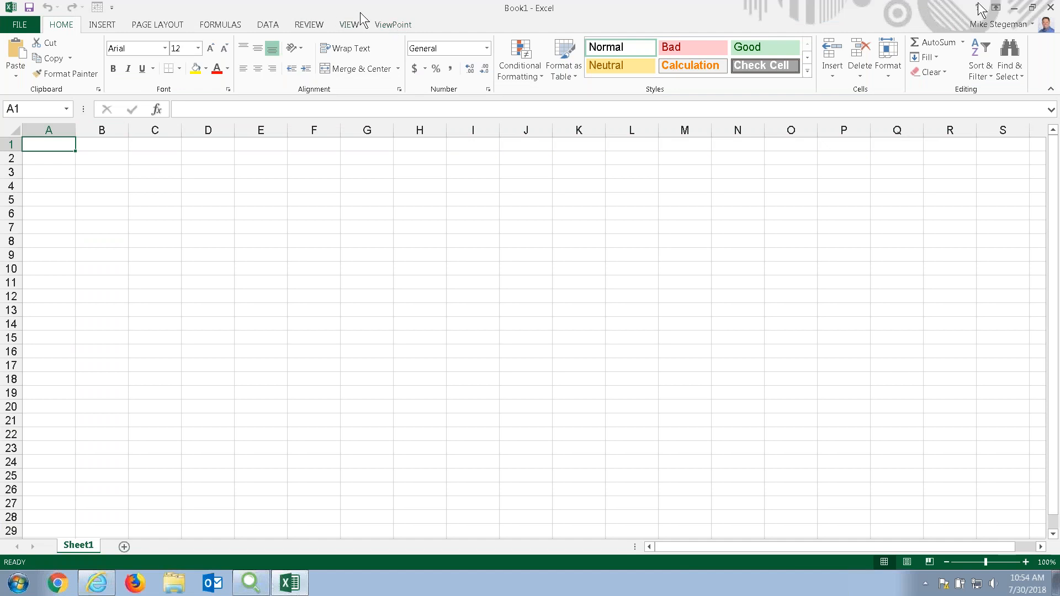
Begin a ViewPoint Add View with library BUSINTEL and object ORDERV.
left_click(390, 27)
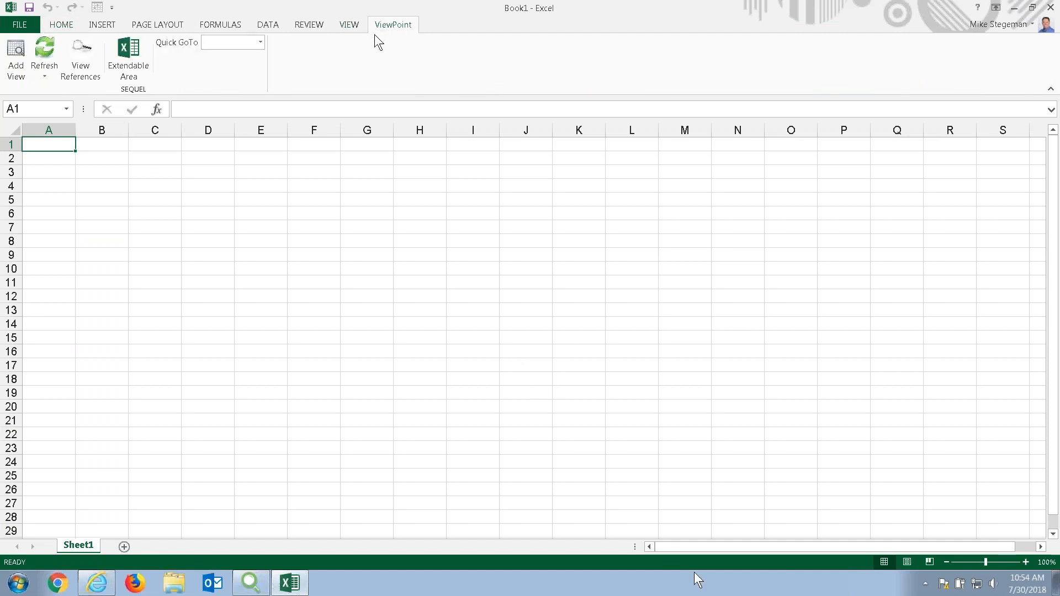
left_click(18, 61)
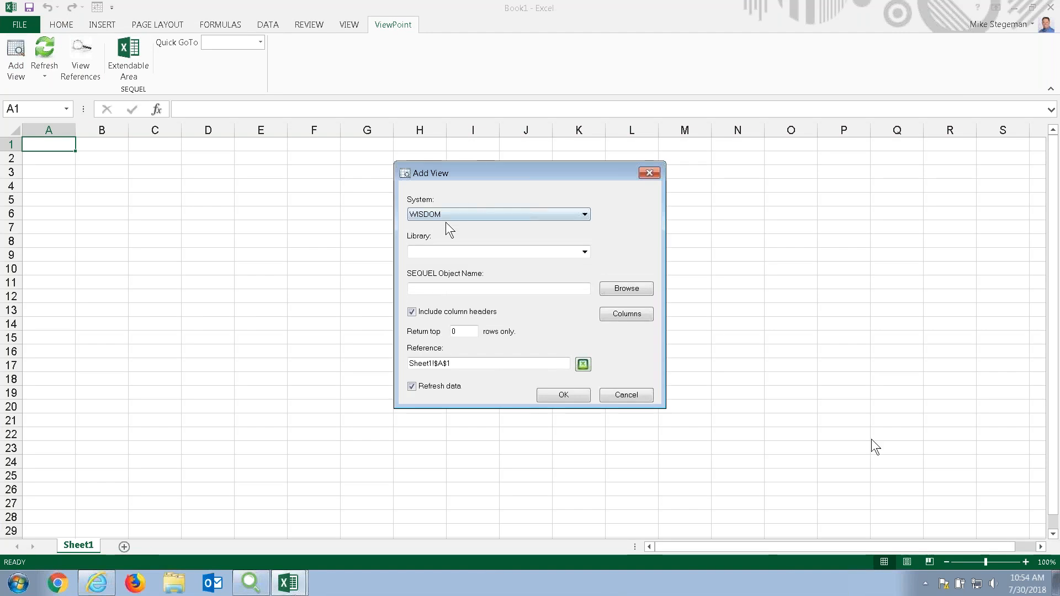
left_click(499, 255)
type("businte")
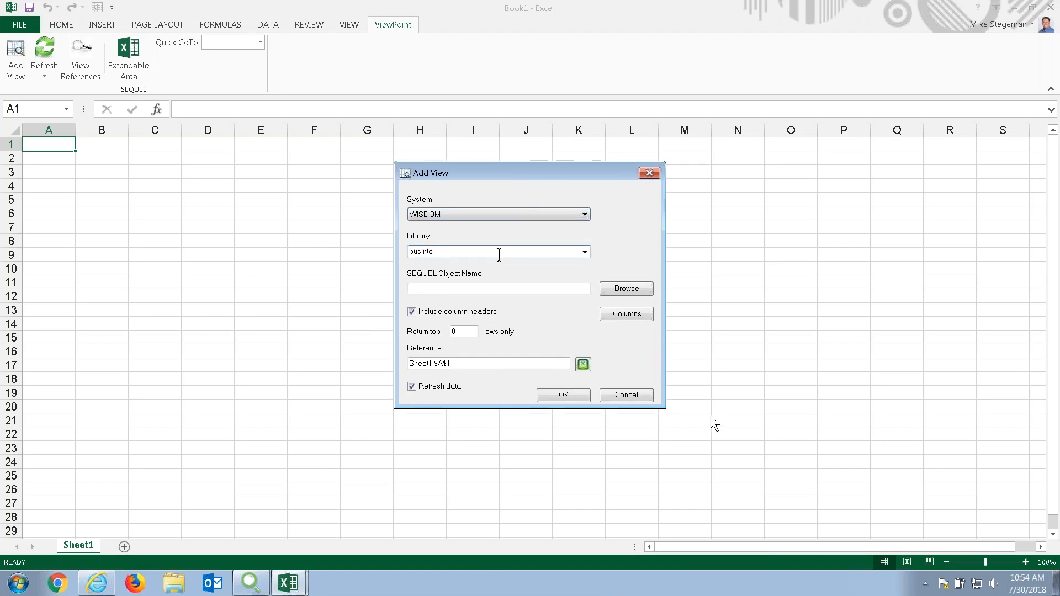
type("l")
key("Tab")
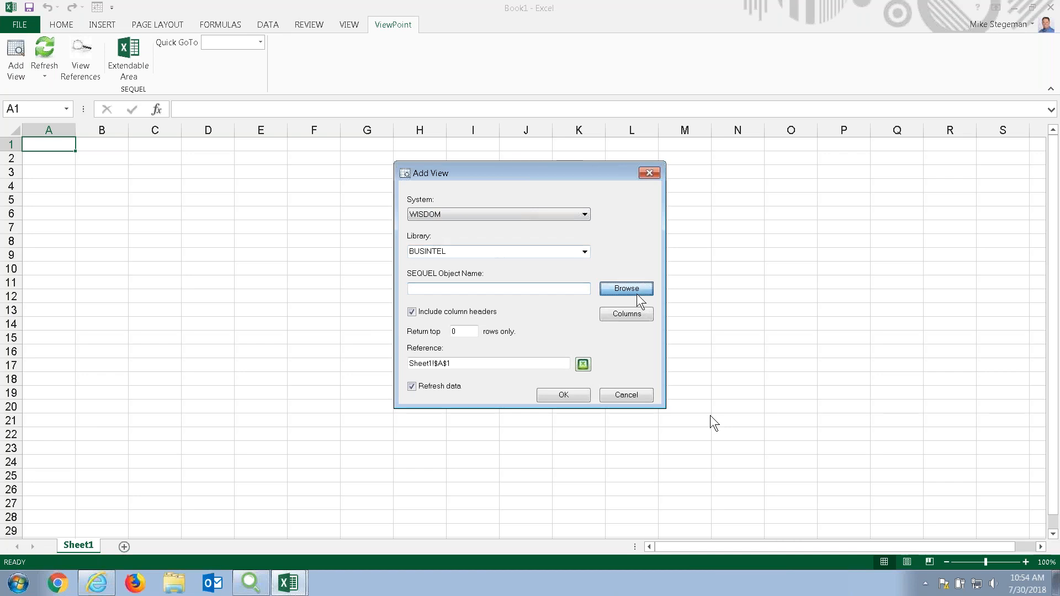
left_click(626, 288)
left_click(361, 221)
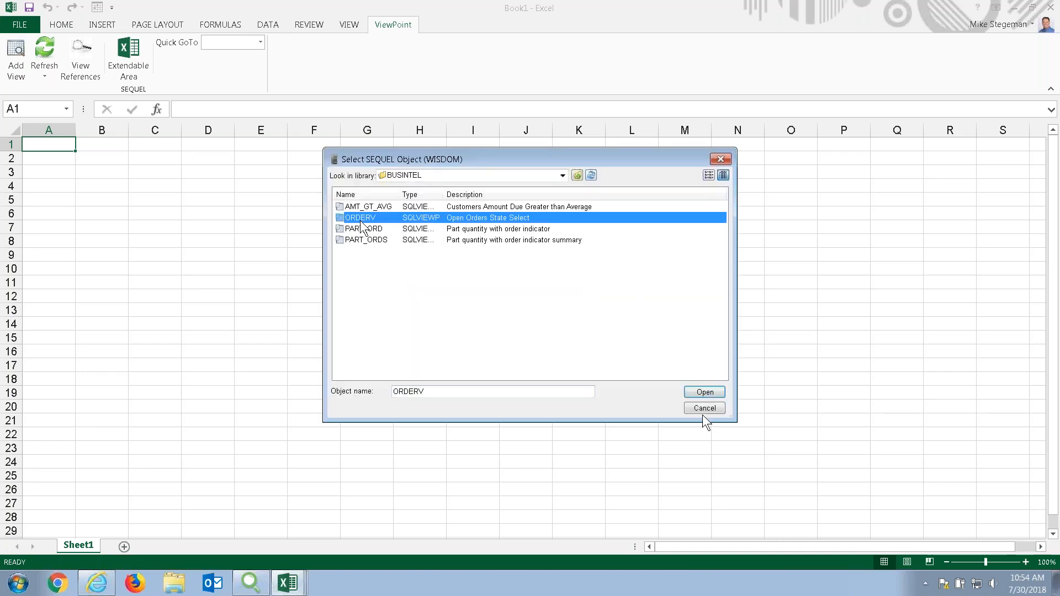
left_click(697, 393)
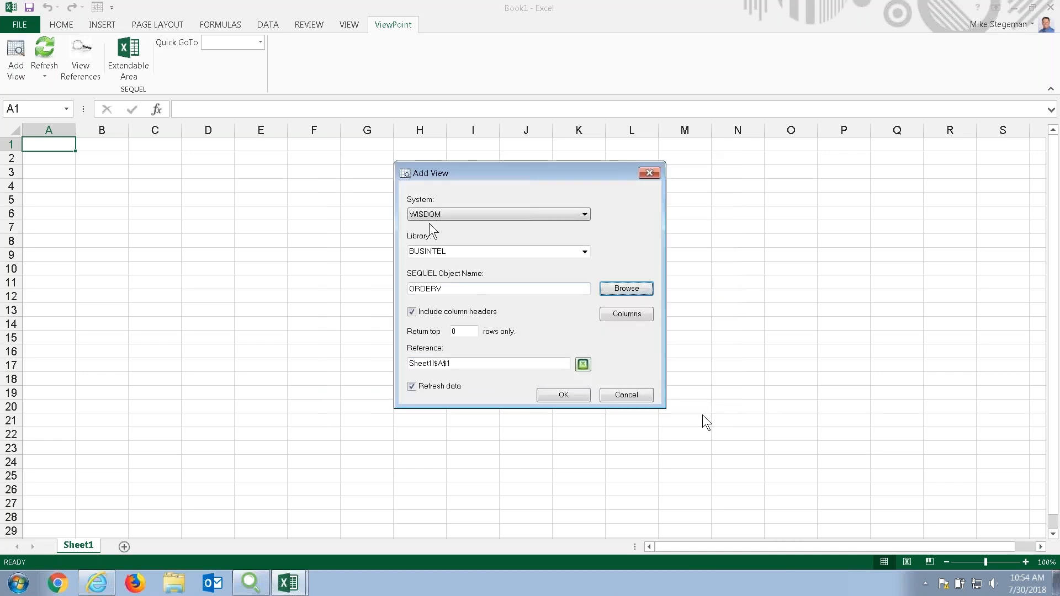
Review the ORDERV columns and confirm inserting the view at Sheet1!$A$1.
left_click(630, 290)
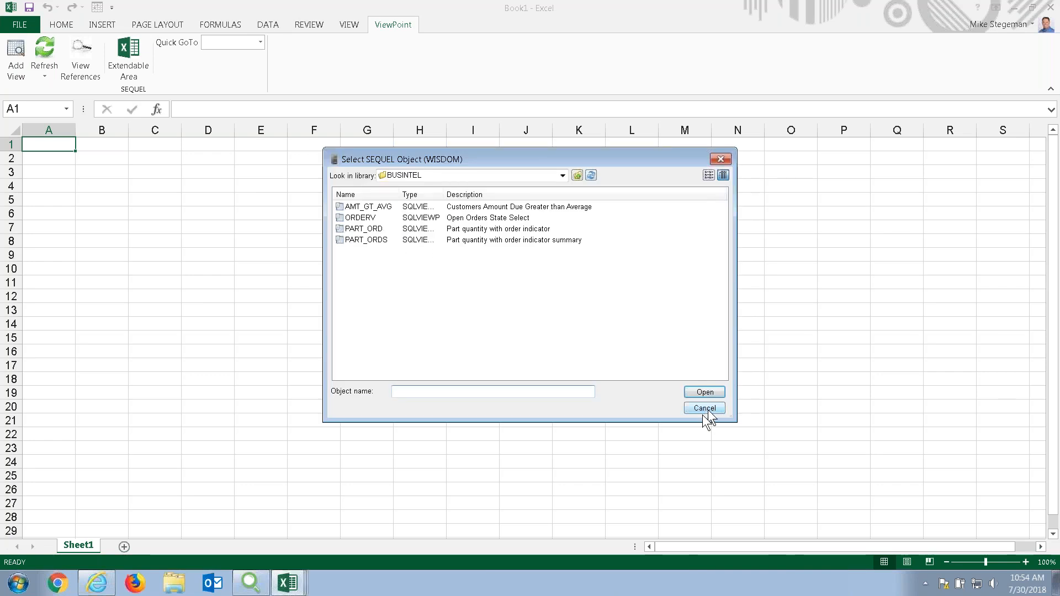
left_click(706, 409)
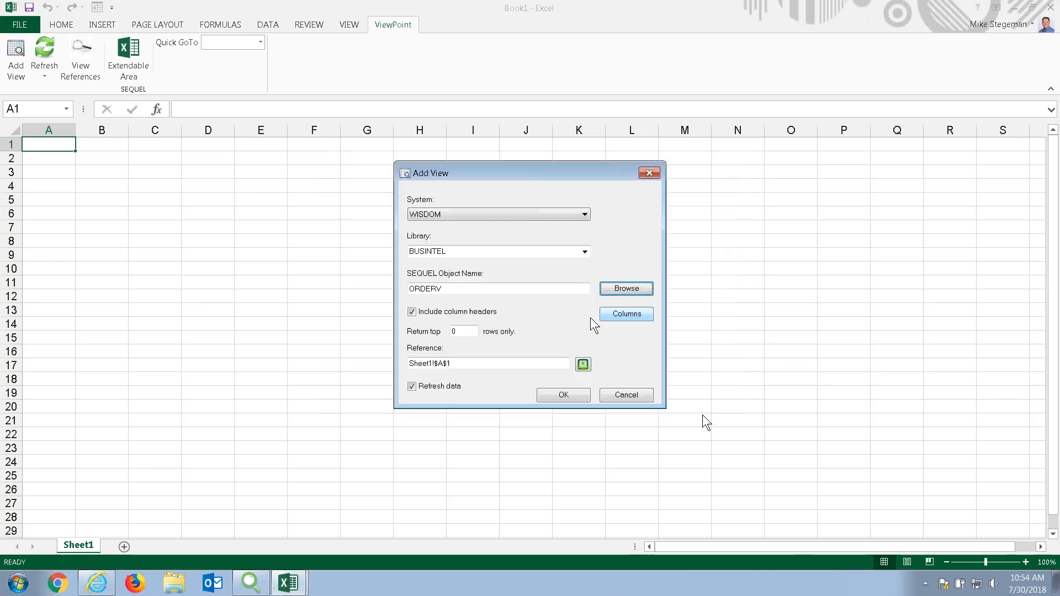
left_click(623, 319)
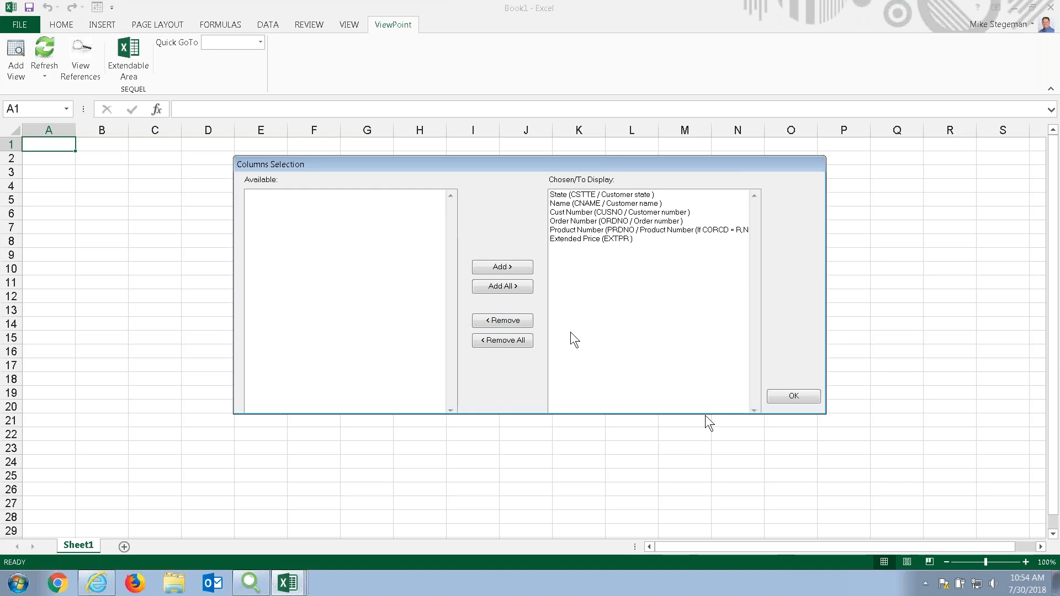
left_click(785, 396)
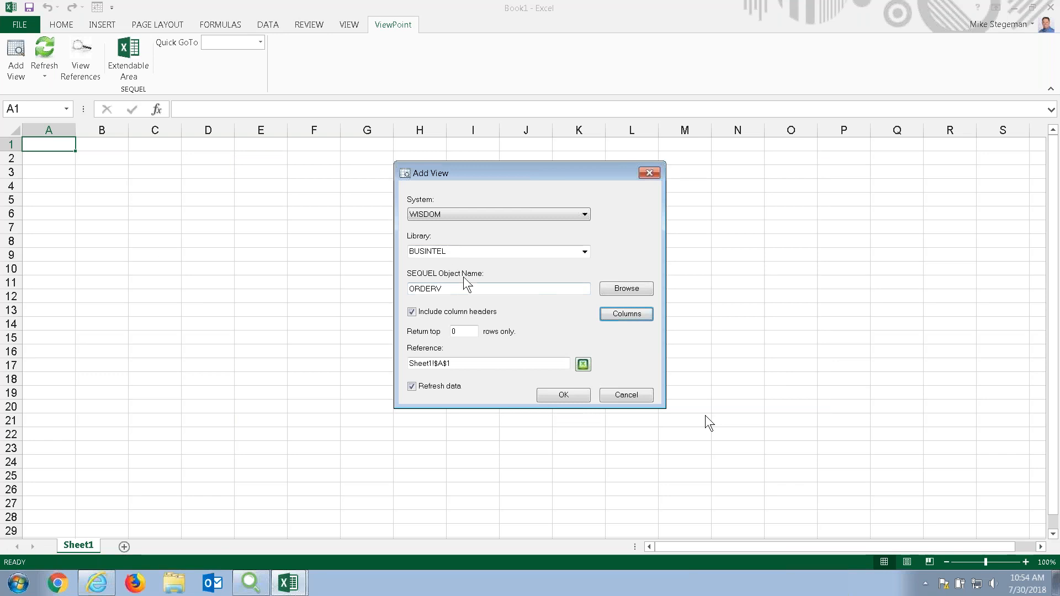
left_click(565, 395)
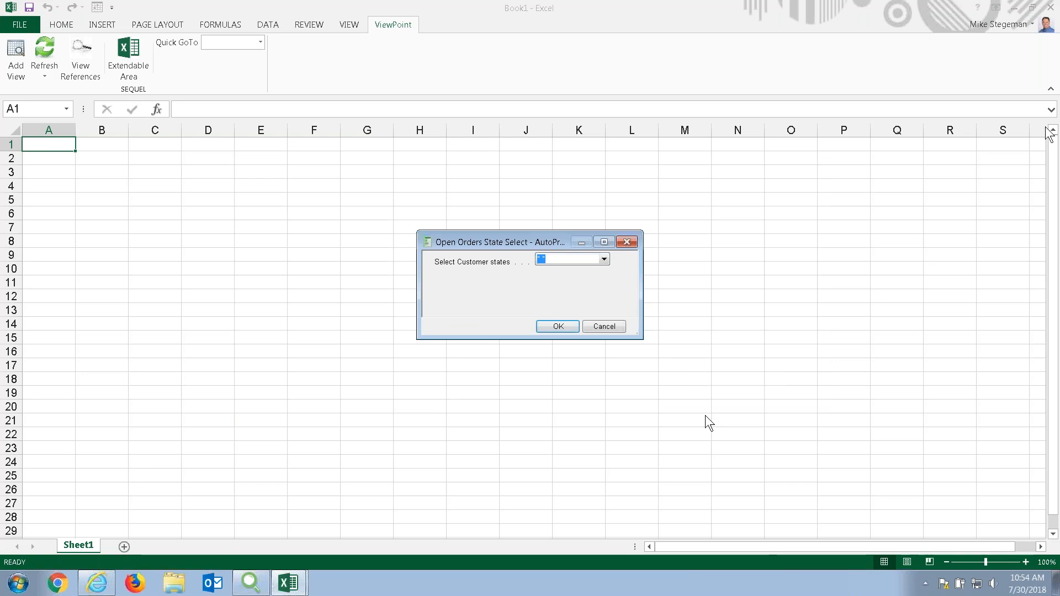
Choose states IA, IL, IN and MN, load the ORDERV data, and return to the slide show.
left_click(604, 259)
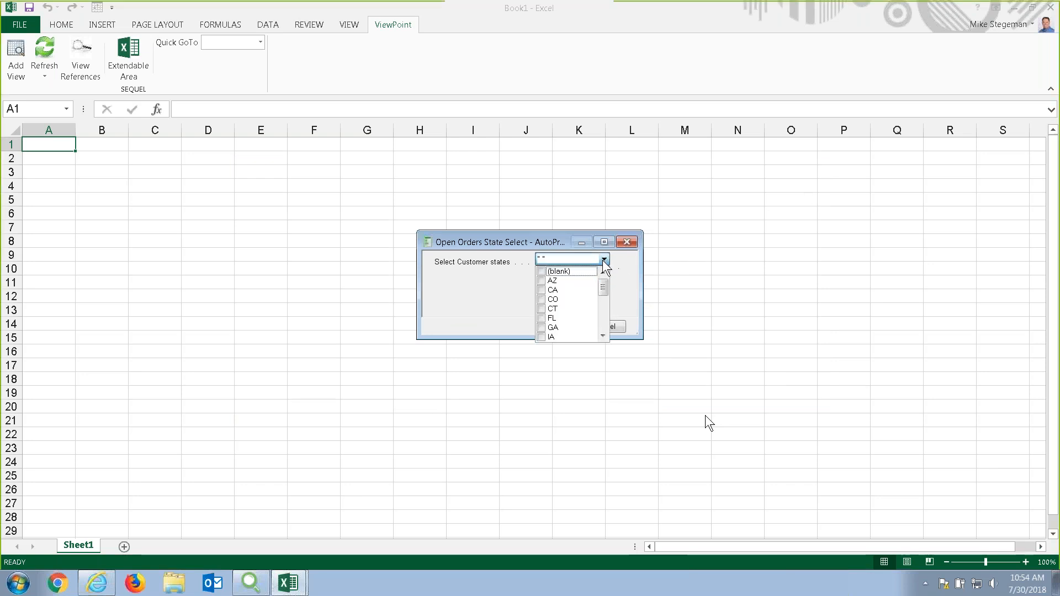
scroll(605, 302, "down", 2)
left_click(541, 299)
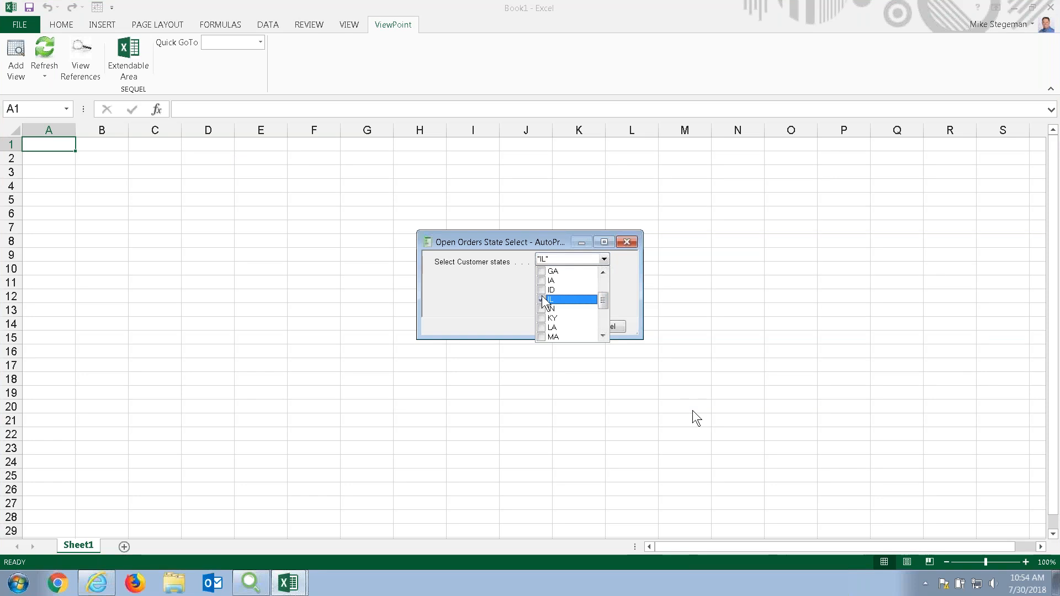
left_click(541, 280)
left_click(542, 309)
scroll(550, 323, "down", 1)
left_click(542, 318)
left_click(518, 316)
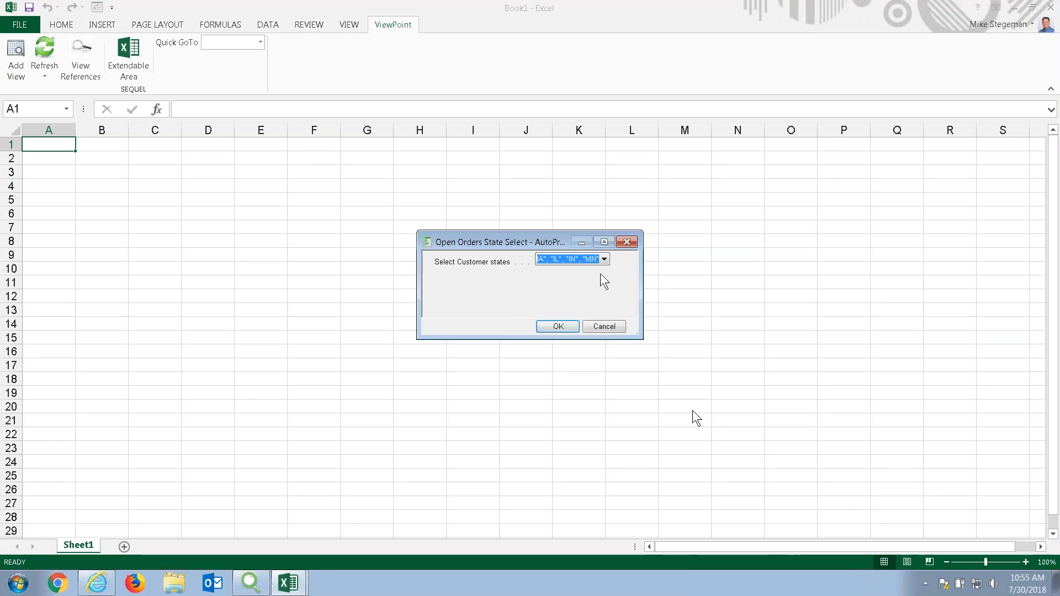
left_click(573, 327)
key("alt+Tab")
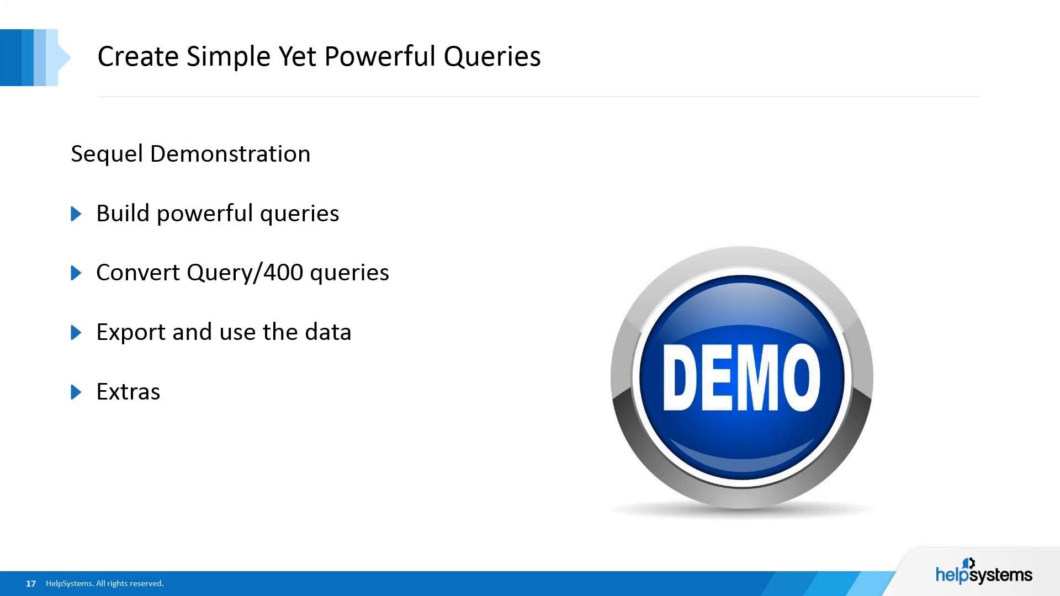
Advance to slide 18, 'Create Simple Yet Powerful Queries'.
key("Right")
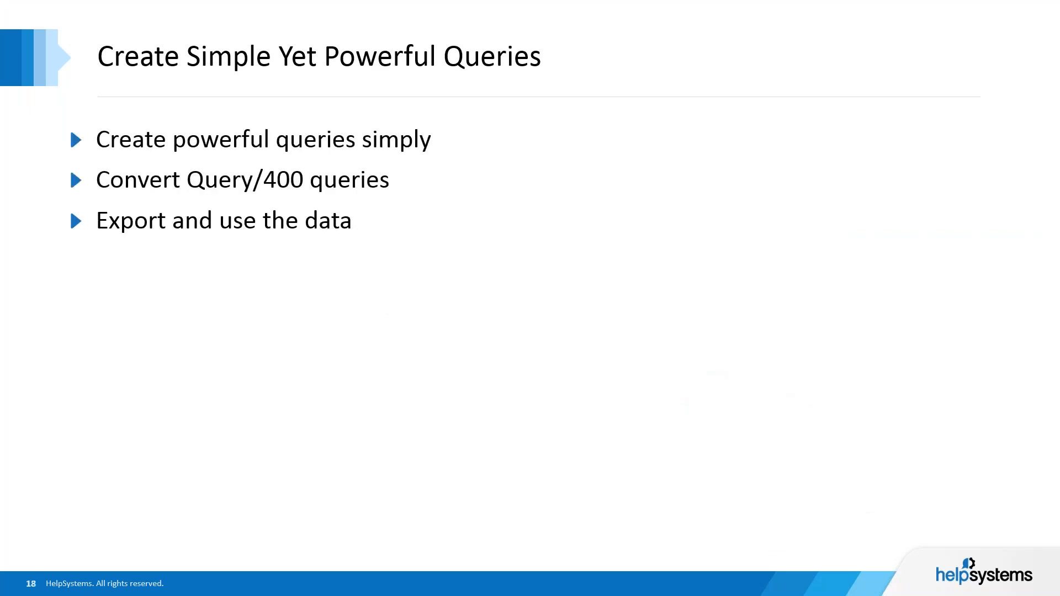